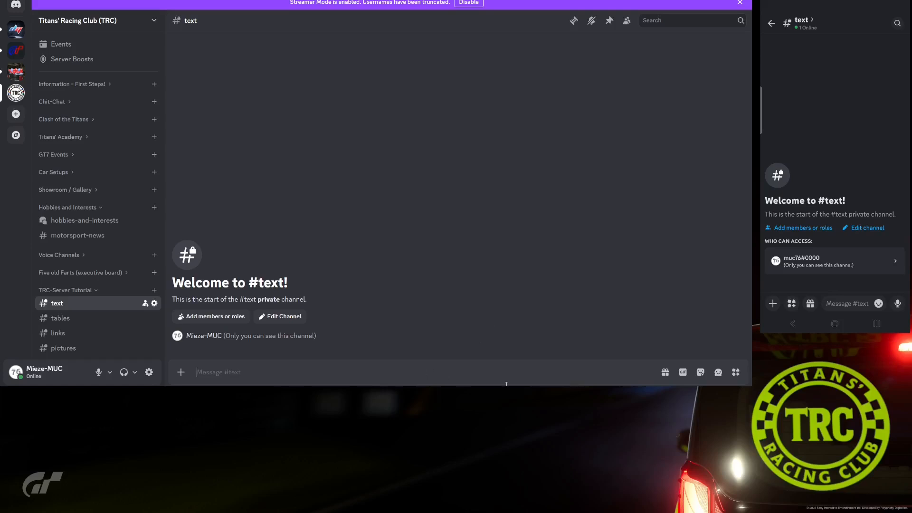
Write the message "Welcome to Titans' Outstanding Sim Racing Club (TRC)" in the #text channel without sending it
type("Welcome to Titans' Outstanding Sim Rac")
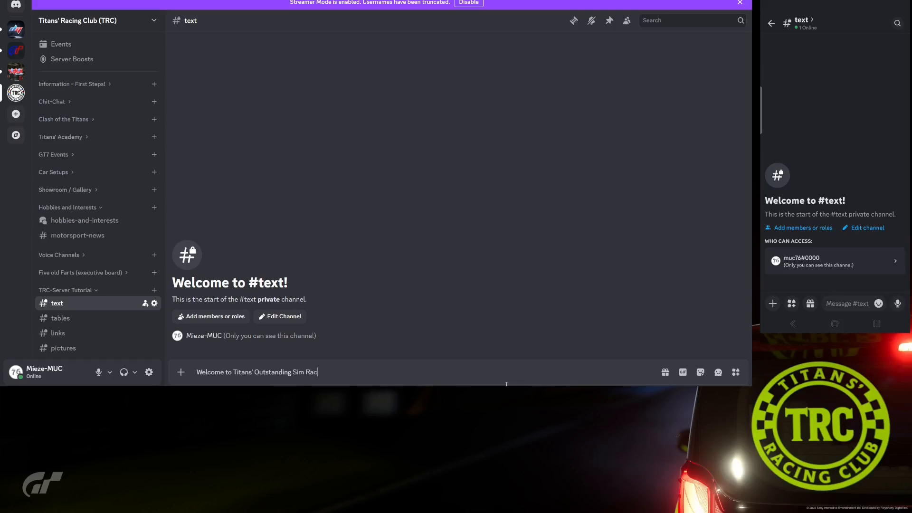
type("ing Club")
type(" /")
type("TRC)")
type("(")
key("End")
Format "Welcome" as bold, "Titans" as italic and "Outstanding" as strikethrough in the message draft
double_click(212, 373)
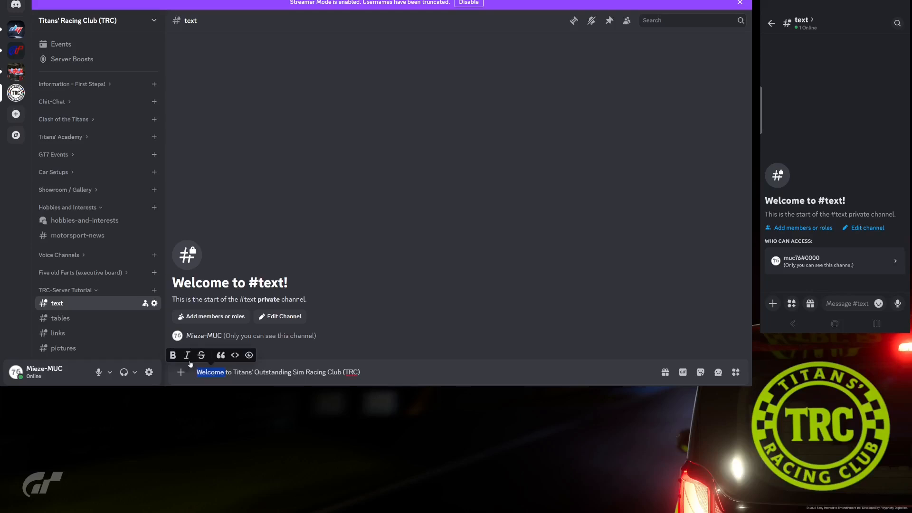
left_click(174, 355)
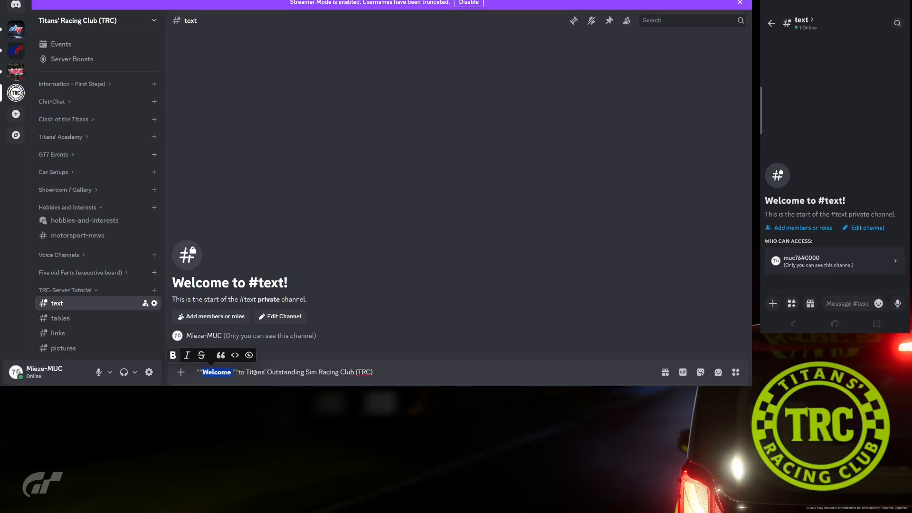
double_click(255, 373)
left_click(231, 356)
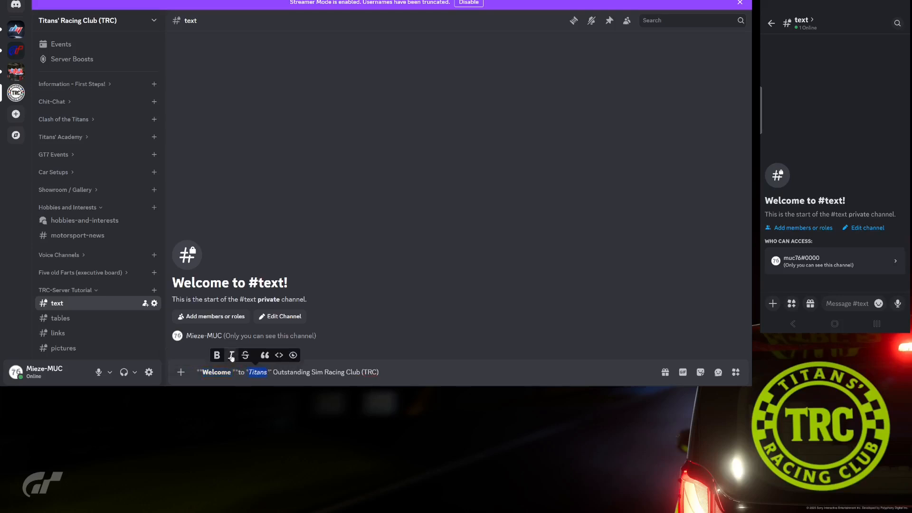
double_click(292, 373)
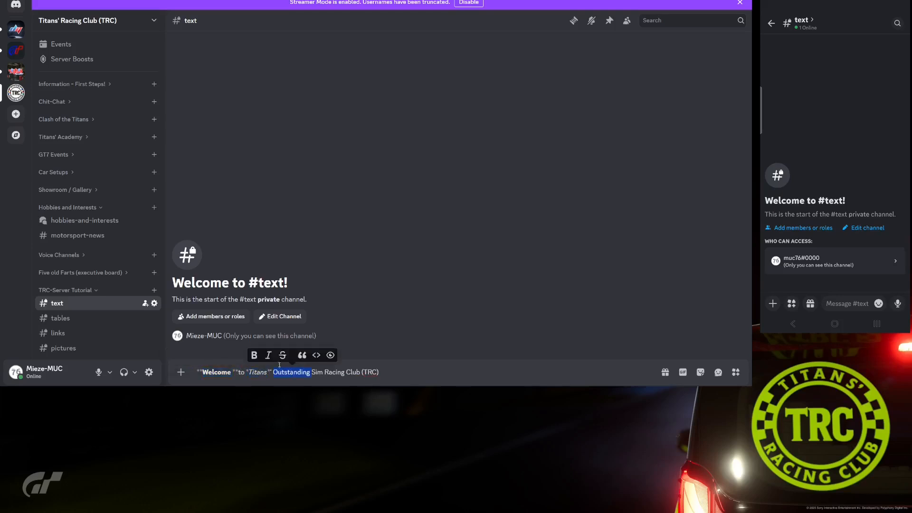
left_click(282, 355)
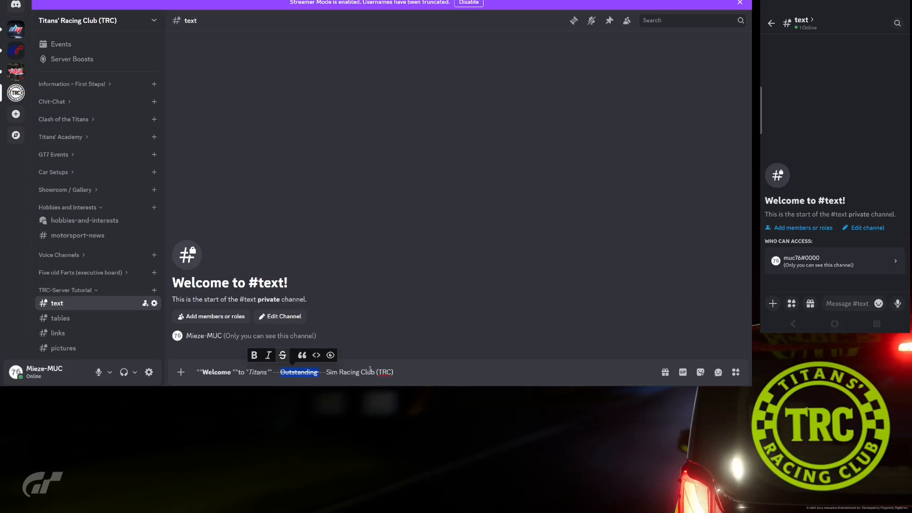
Format "Sim Racing Club" as bold italic in the draft and send the message
left_click_drag(328, 373, 373, 372)
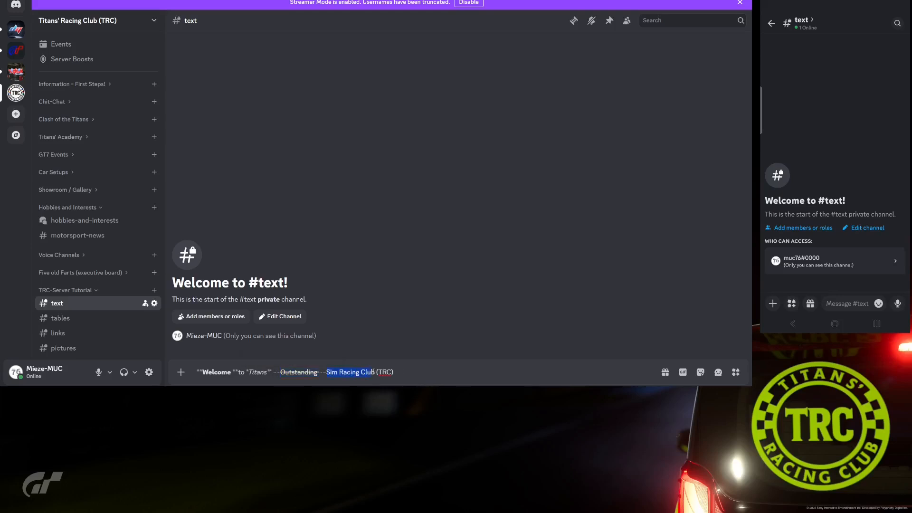
left_click(312, 355)
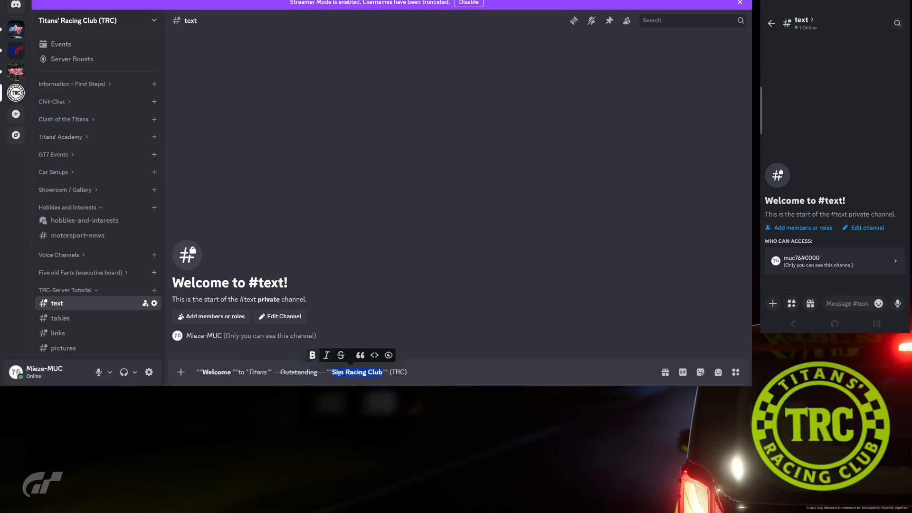
left_click(327, 355)
left_click(424, 372)
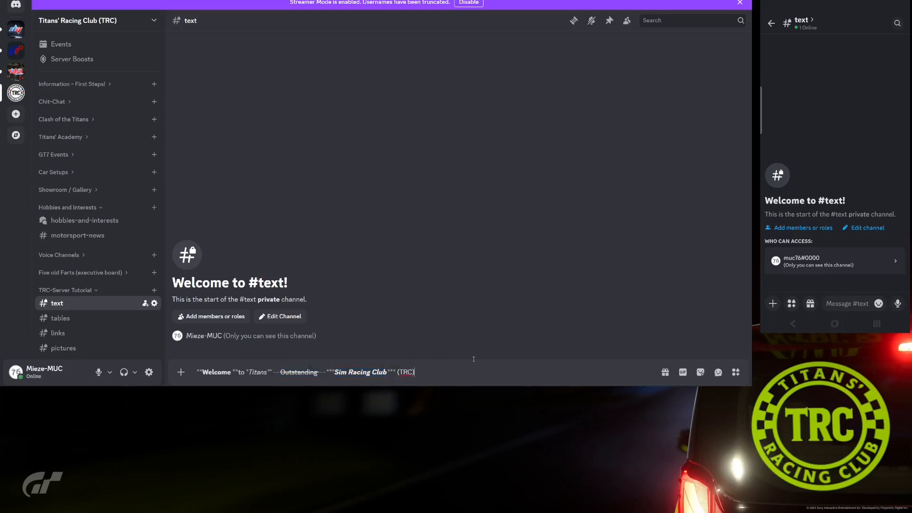
key("Return")
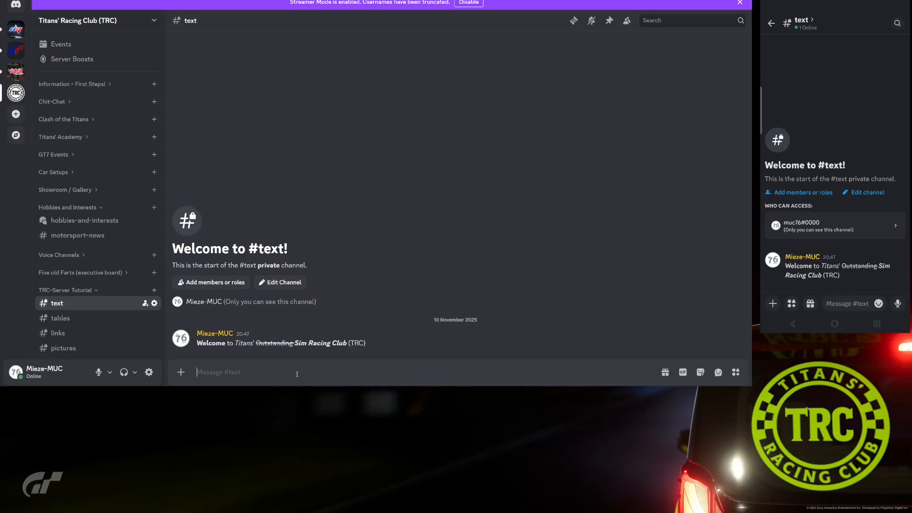
Send the greeting again with hand-written markup: "**Welcome** to *Titans'* ~~Outstanding~~ ***Sim Racing Club*** (__TRC__)"
type("**Welcome** to *Titans'* ~~Outstanding~~ ***Sim")
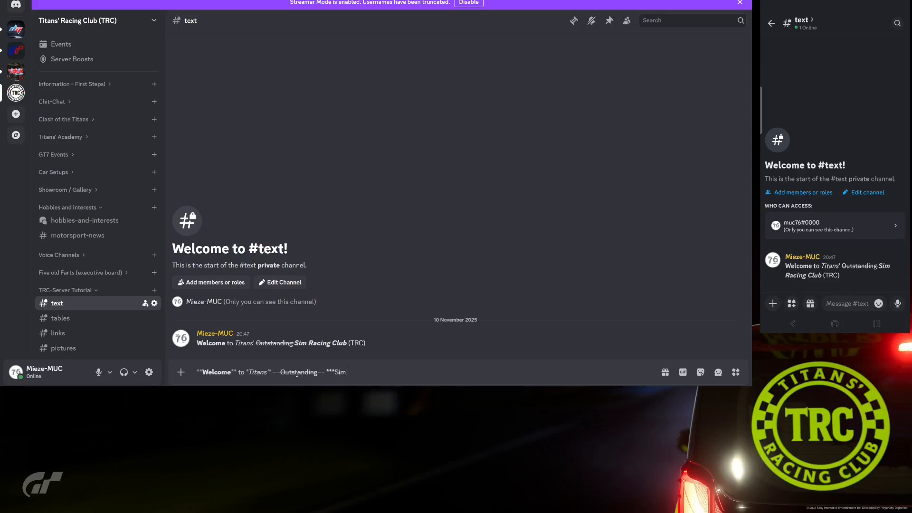
type(" Racing Club*** (__TRC__)")
key("Return")
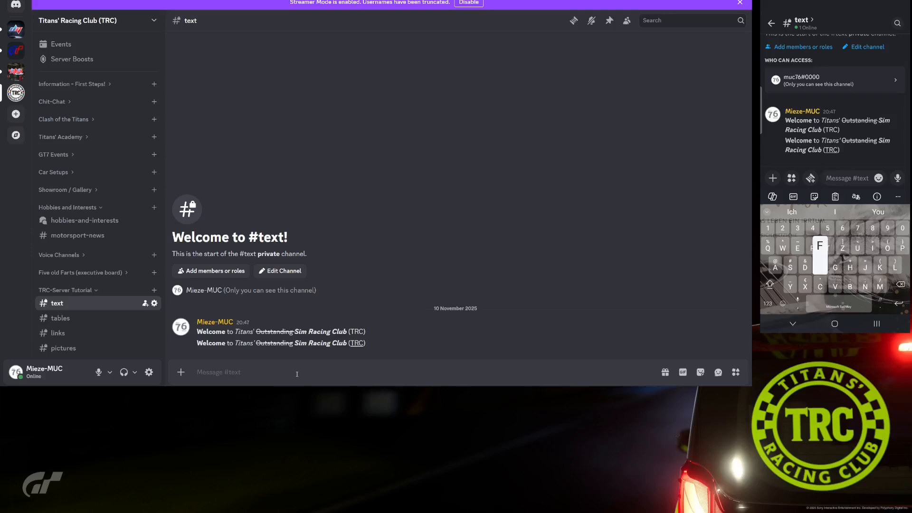
On the phone, send "**Welcome** to *Titans'*" to the #text channel using formatting markup
type("**")
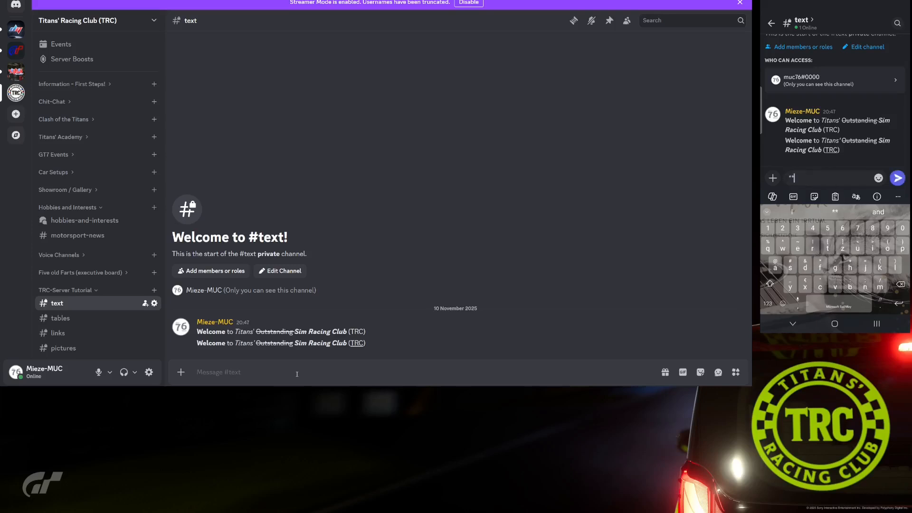
type("Welcome")
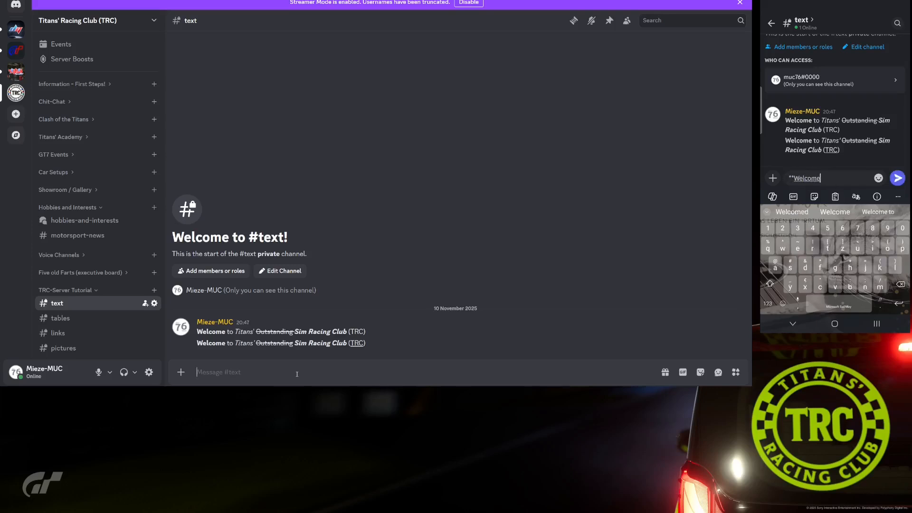
type("**")
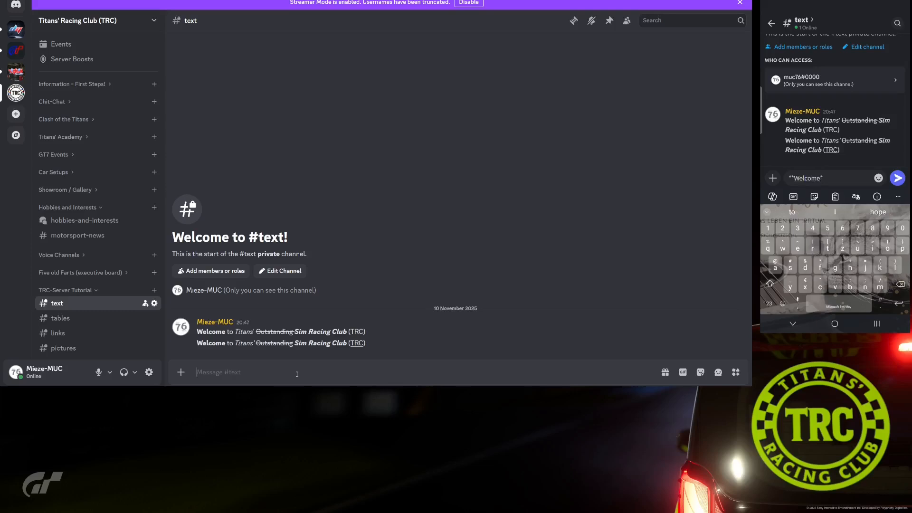
type(" to")
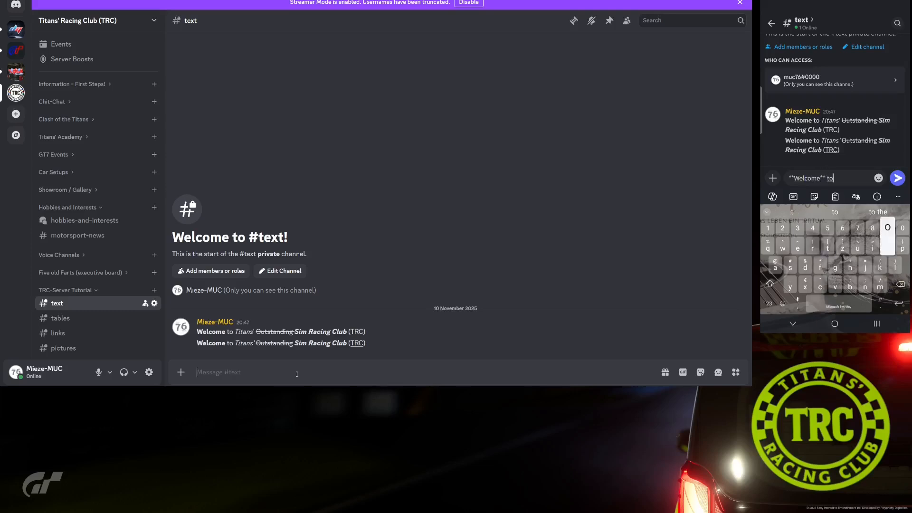
type(" *")
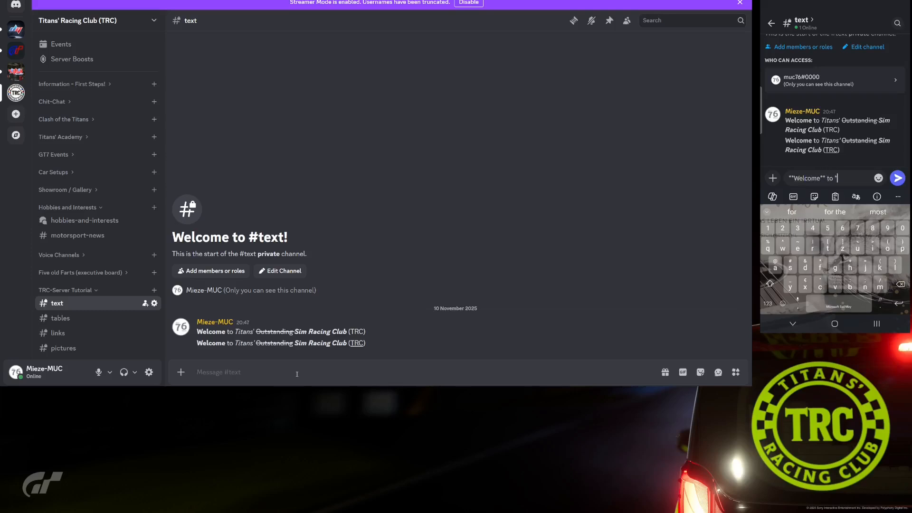
type("Titans'*")
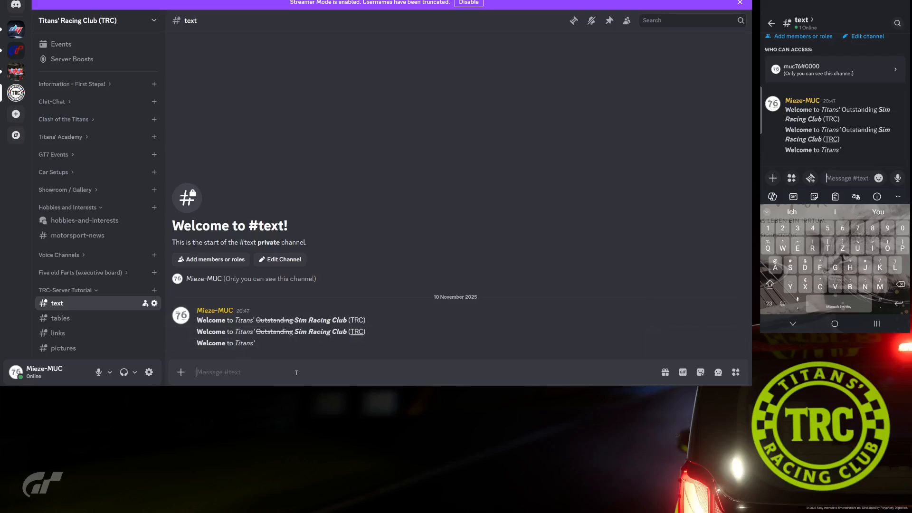
On the desktop, send "line 1" alone, and send "line 1", "line 2" and "line 3" on separate lines of one message
type("line 1")
key("Return")
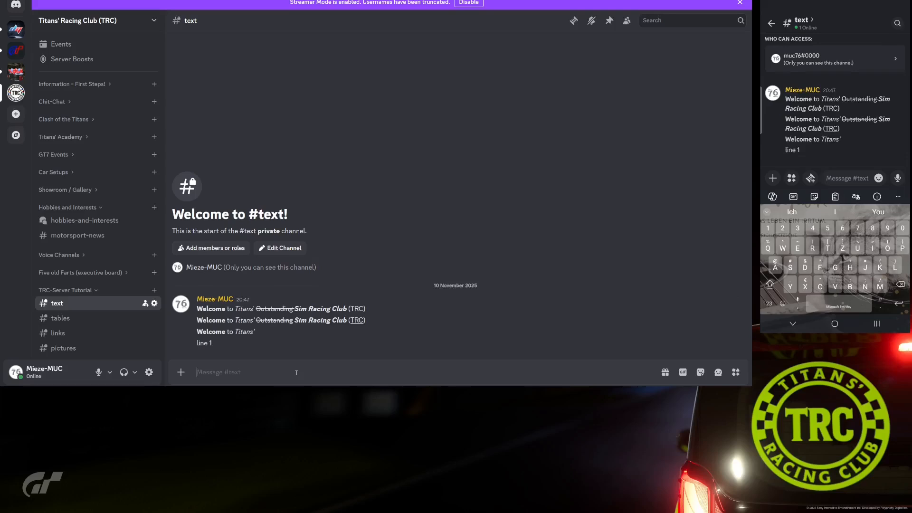
type("line 1")
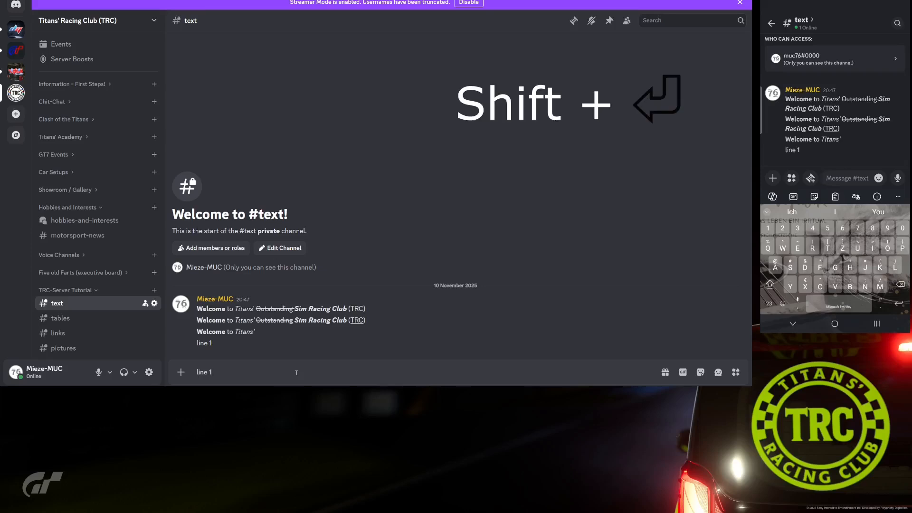
key("shift+Return")
type("line 2")
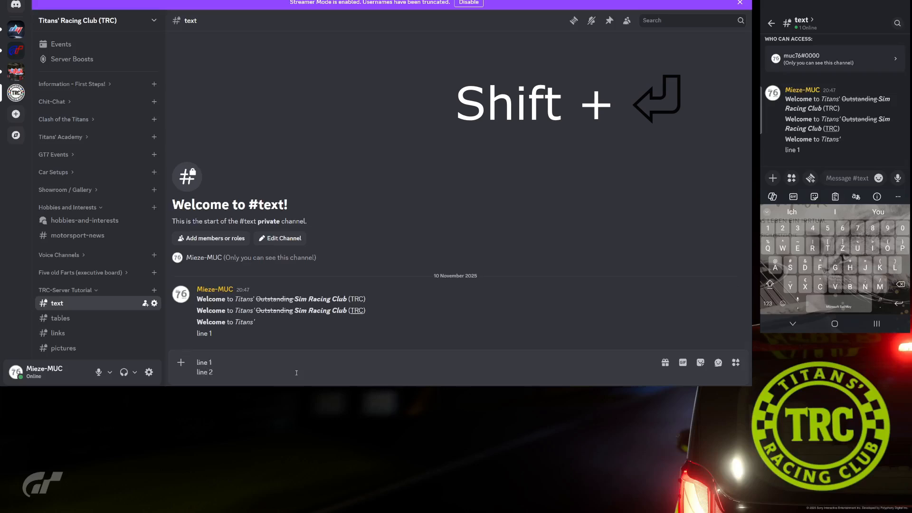
key("shift+Return")
type("line 3")
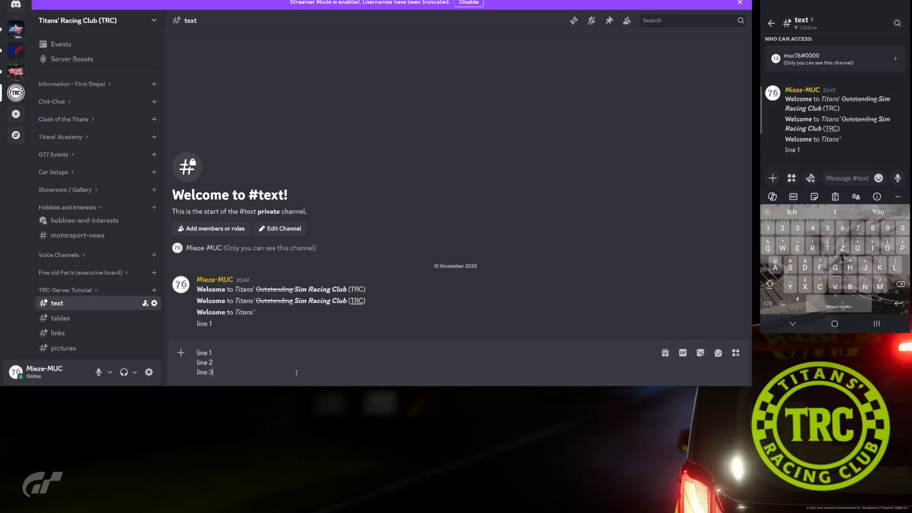
key("Return")
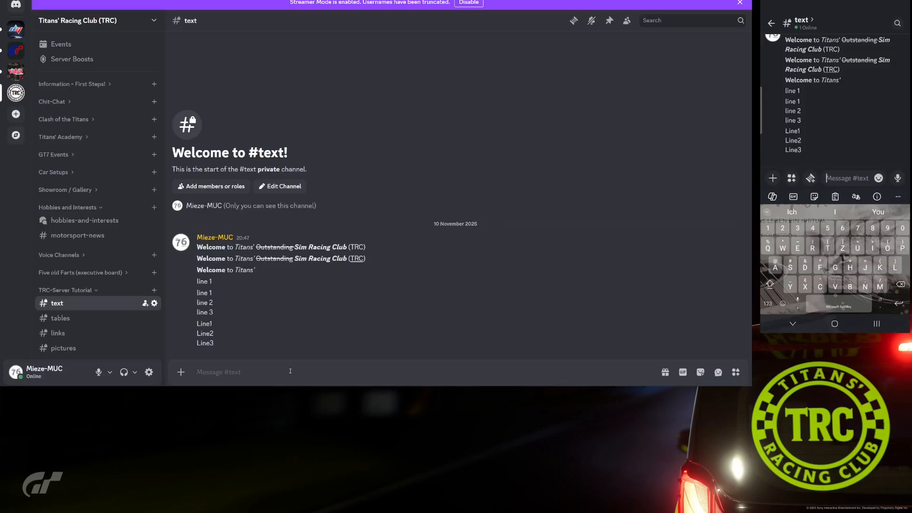
Start a multi-line message with three heading levels: "# Heading 1", "## Heading 2" and "### Heading 3"
type("#")
key("Escape")
type("Heading 1")
key("shift+Return")
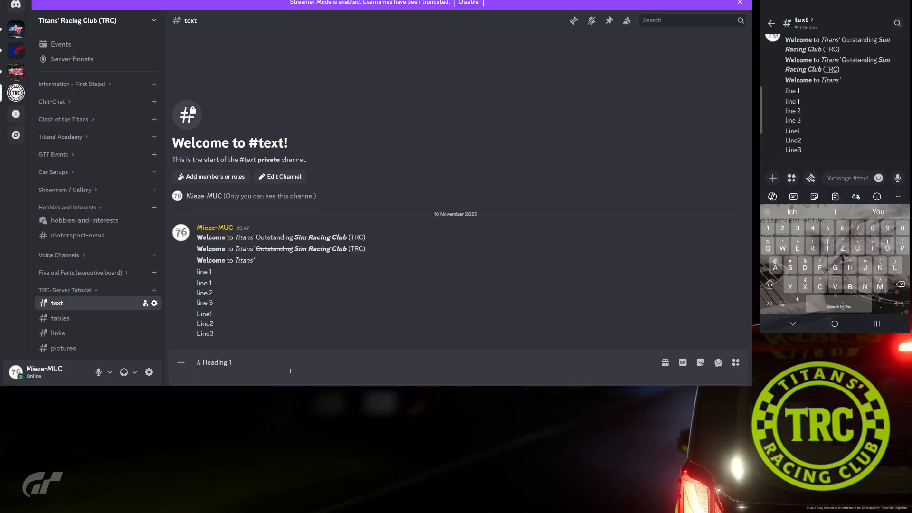
type("## Heading 2")
key("shift+Return")
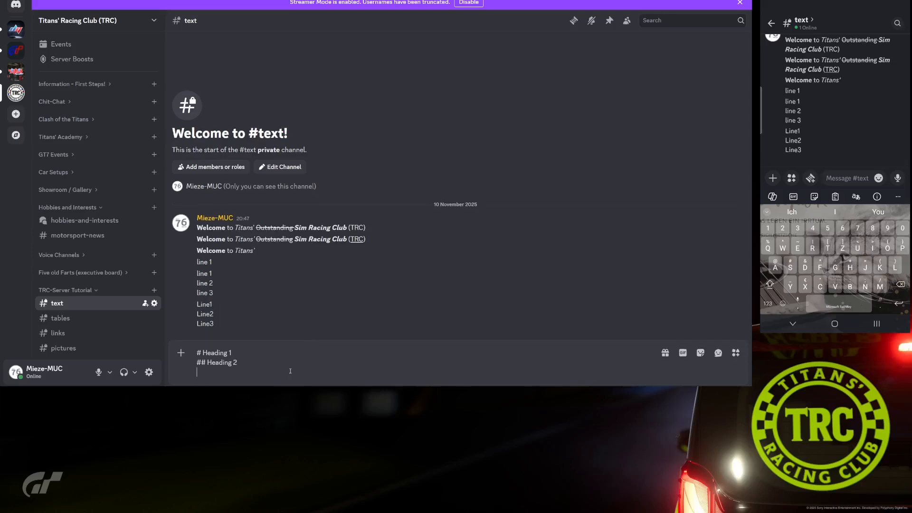
type("### Heading 3")
key("shift+Return")
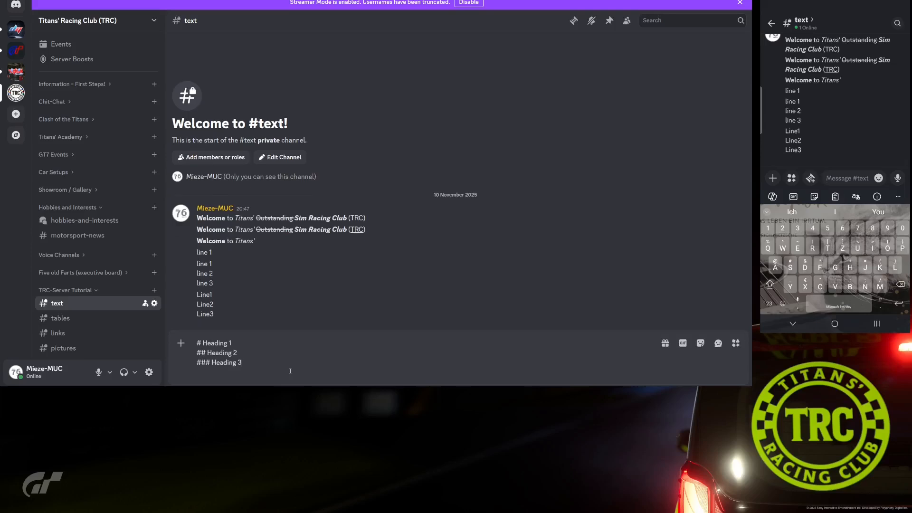
Add the lines "Normal text" and "-# Small Text" below the headings and send the message
type("Normal text")
key("shift+Return")
type("-")
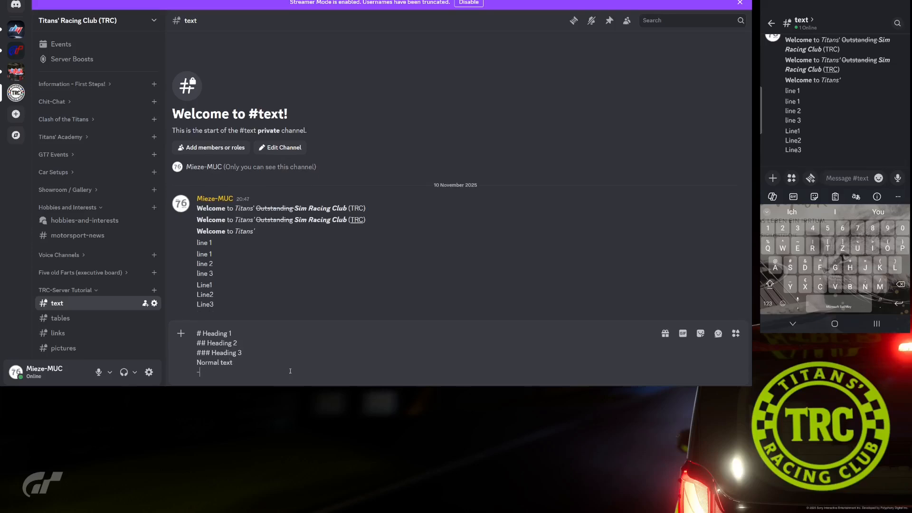
type("# Small tex")
key("Return")
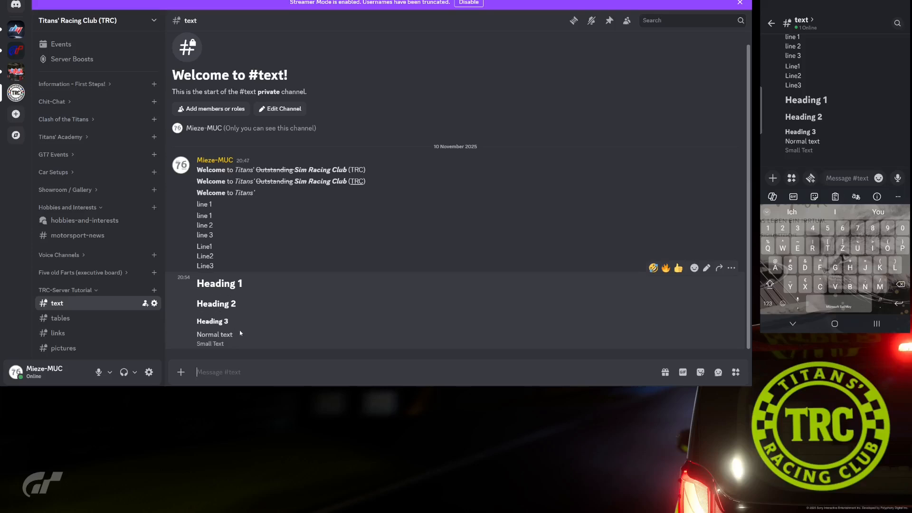
left_click_drag(198, 334, 235, 336)
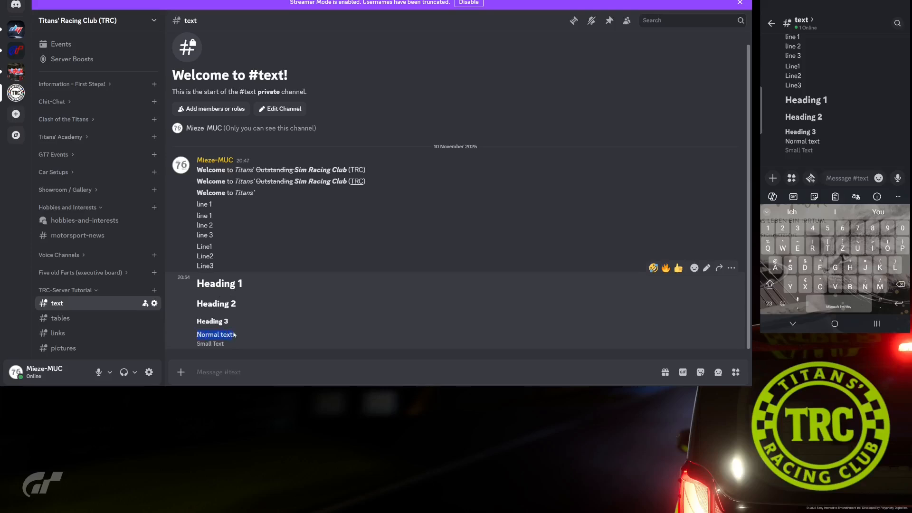
left_click(221, 343)
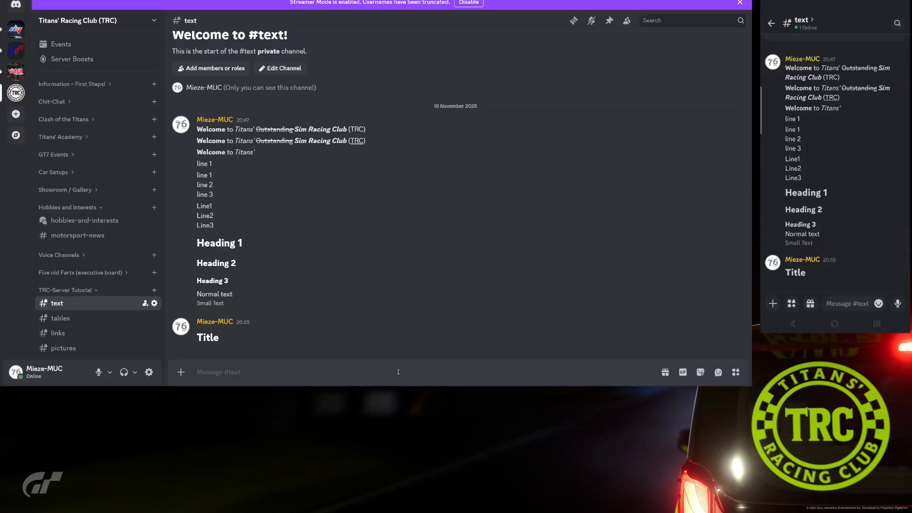
Send the word "bold" as bold text, and send it again as a separate message in italics
type("**")
type("bol")
type("ld")
type("**")
key("Return")
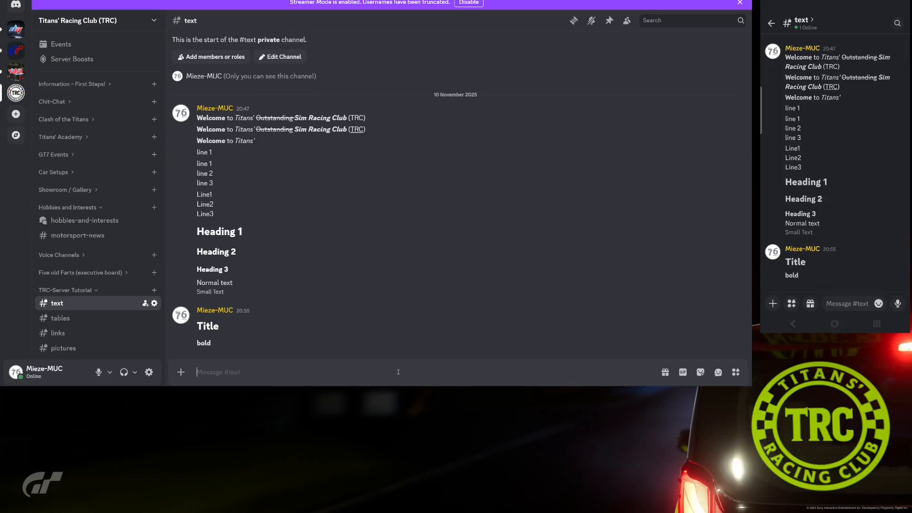
type("*bold*")
key("Return")
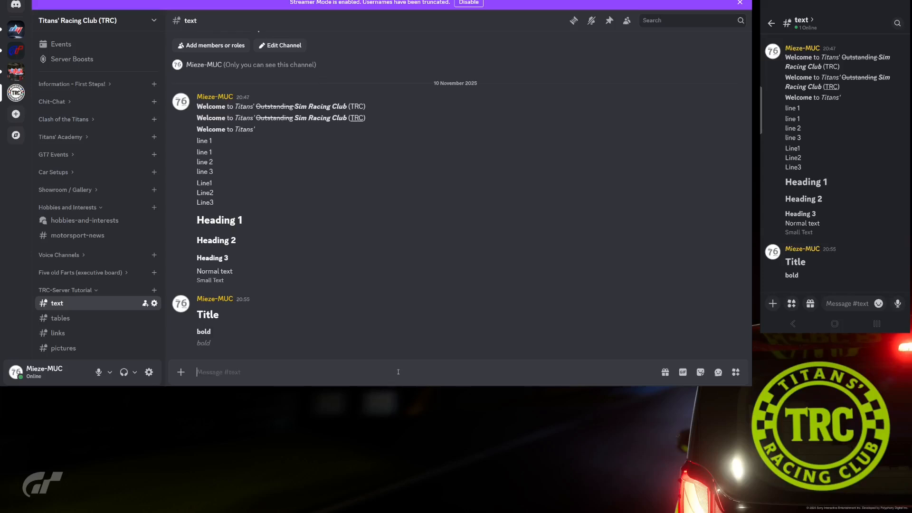
Send "both" in bold italics and "strike out" with strikethrough as two separate messages
type("***")
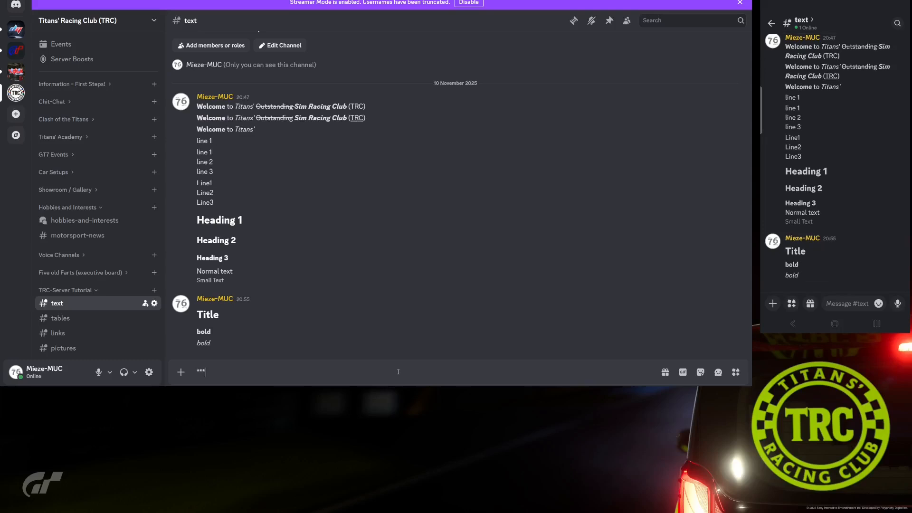
type("both***")
key("Return")
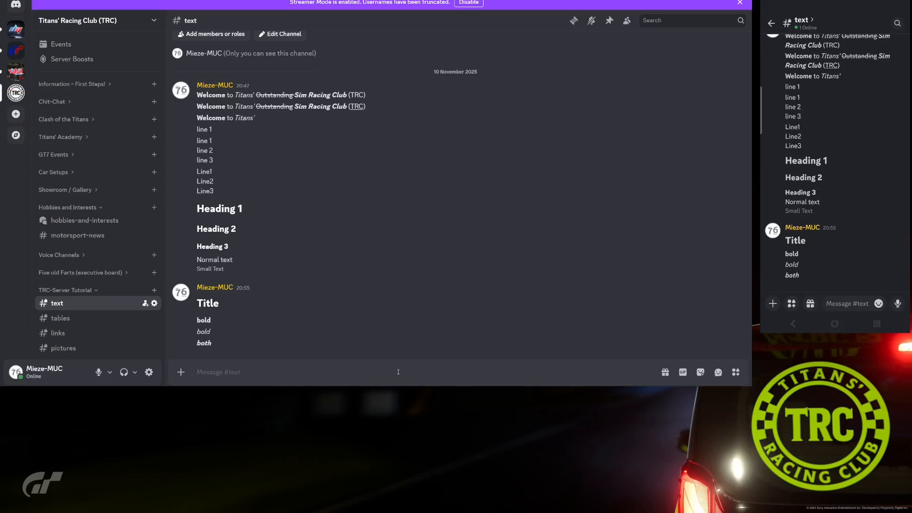
type("~~strike out~~")
key("Return")
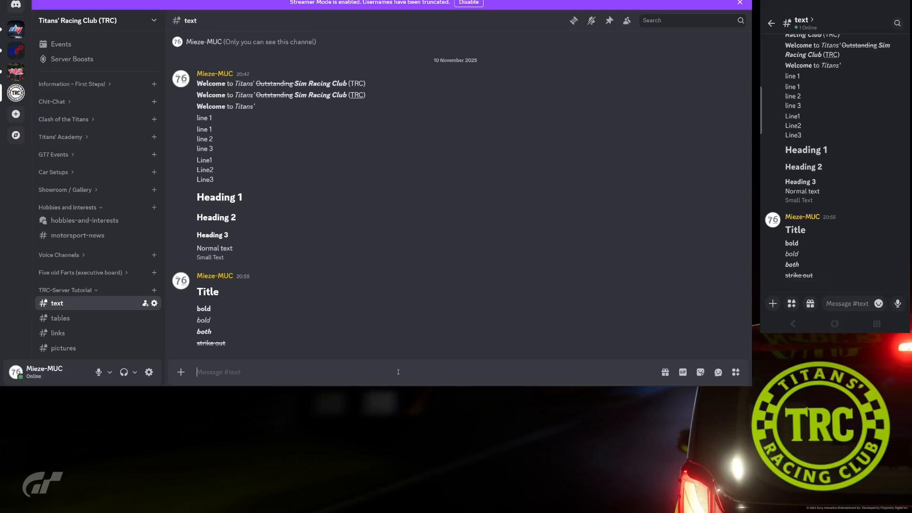
Send "underlined text" as an underlined message
type("__underlined text__")
key("Return")
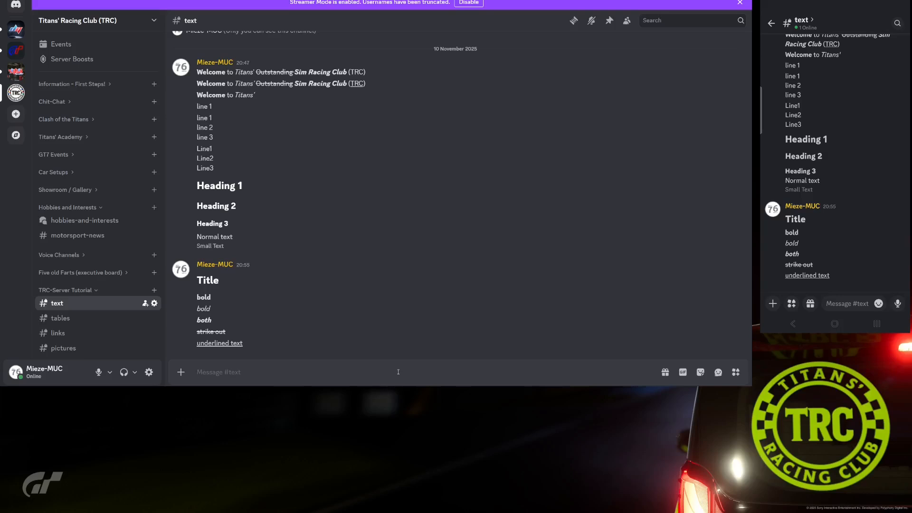
Send "Spoiler" as a spoiler message and reveal its hidden text
type("||Spoiler||")
key("Return")
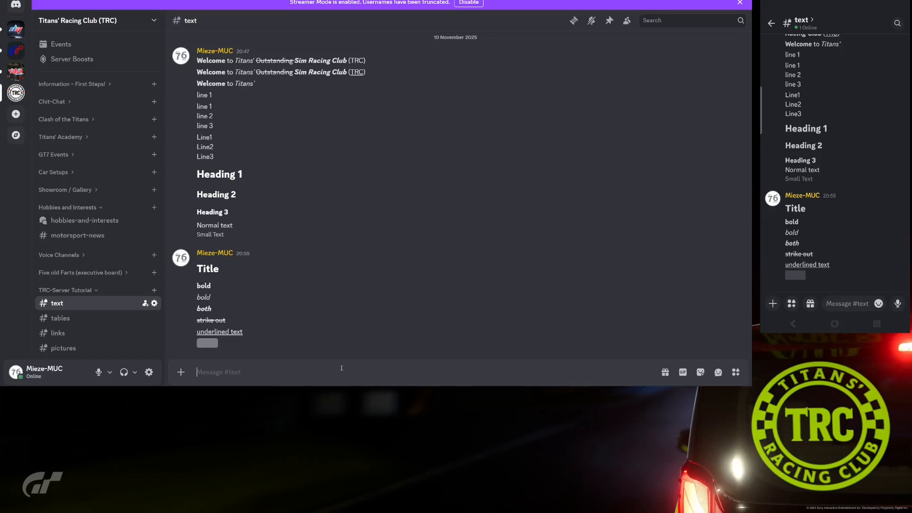
left_click(209, 343)
Send one spoiler message covering two lines, "line1" and "line2"
type("||")
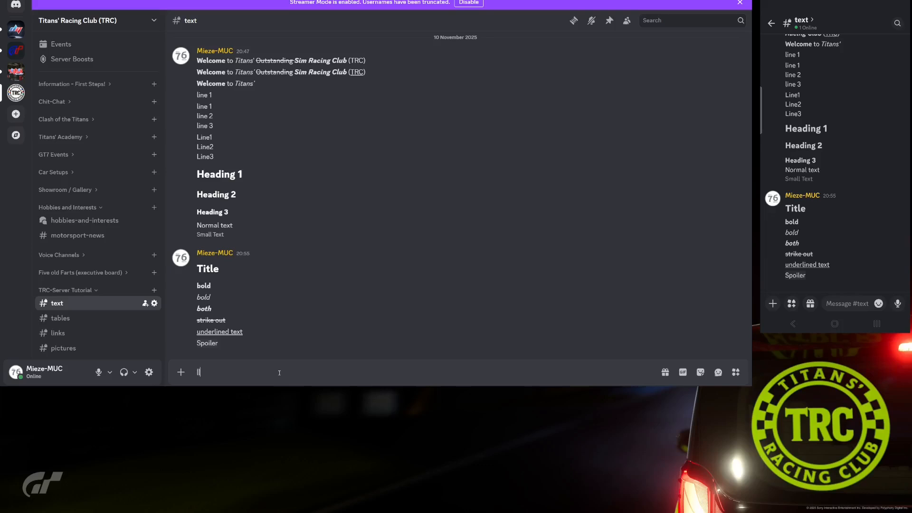
type("line1")
key("shift+Return")
type("line2")
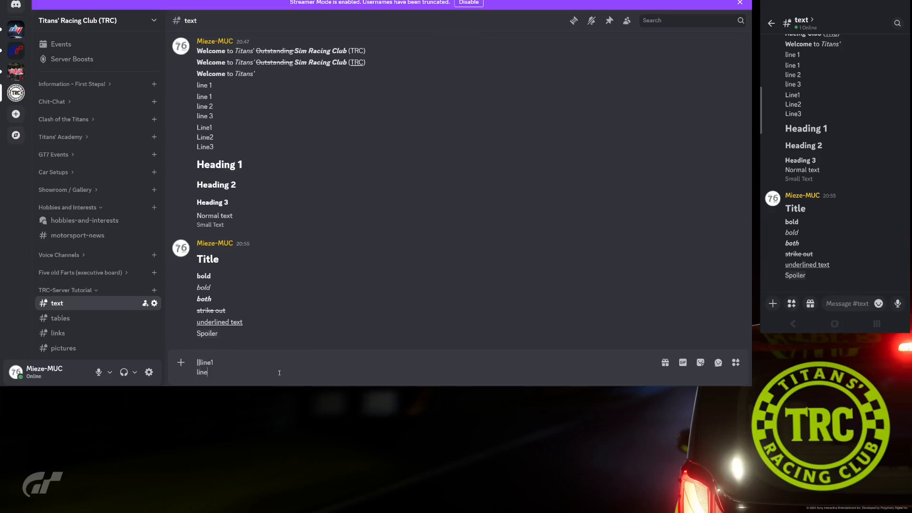
type("||")
key("Return")
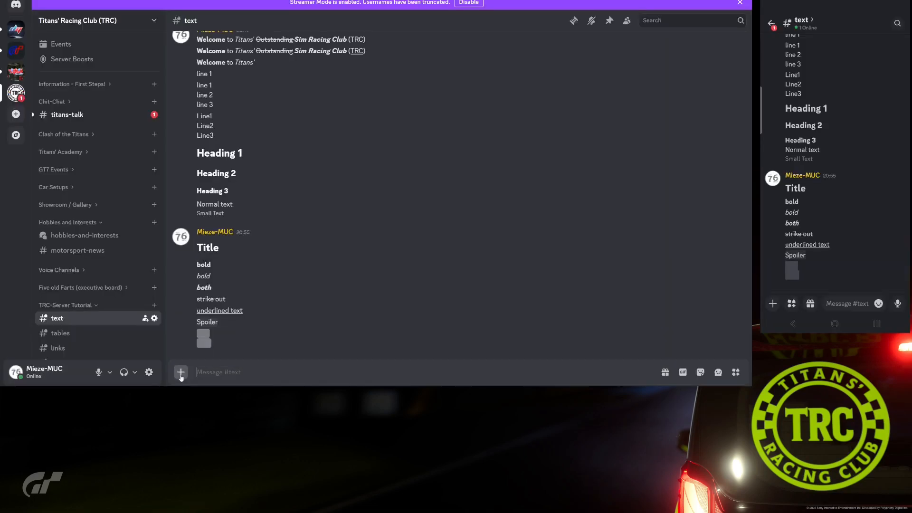
Create a public thread named "Sorry for the Wall of Text" with a long first message repeating "Wall of Text"
left_click(181, 374)
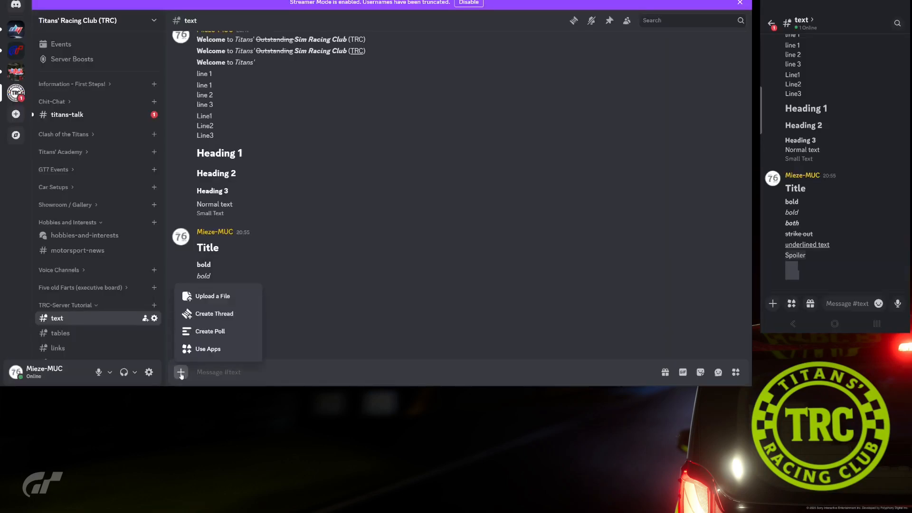
left_click(221, 315)
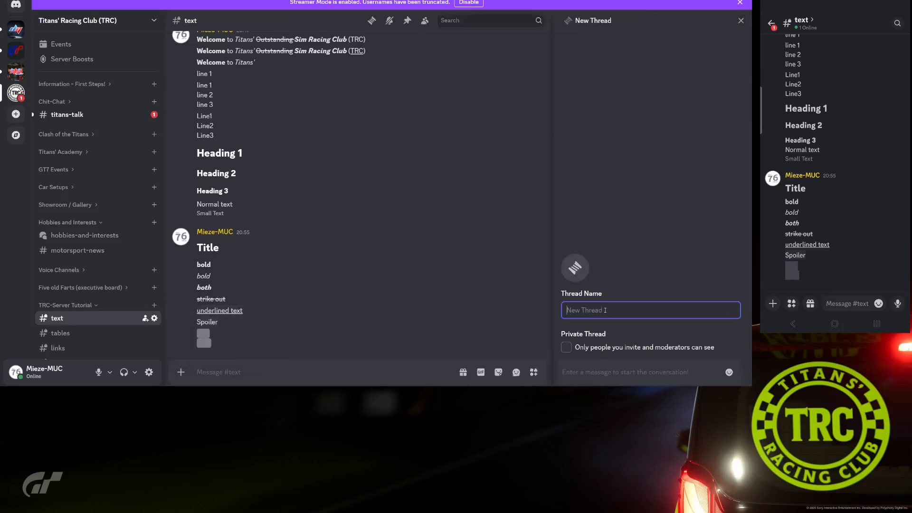
type("Sorry for the Wall of Text")
left_click(601, 373)
type("Wall of Text Wall of Text Wall of Text Wall of Text Wall of Text Wall of Text Wall of Text Wall of Text Wall of Text Wall of Text Wall of Text Wall of Text Wall of Text Wall of Text Wall of Text Wall of Text Wall of Text Wall of Text Wall of Text Wall of Text Wall of Text Wall of Text Wall of Text Wall of Text Wall of Text Wall of Text Wall of Text Wall of Text Wall of Text Wall of Text Wall of Text Wall of Text Wall of Text Wall of Text Wall of Text Wall of Text Wall of Text Wall of Text Wall of Text Wall of Text Wall of Text Wall of Text")
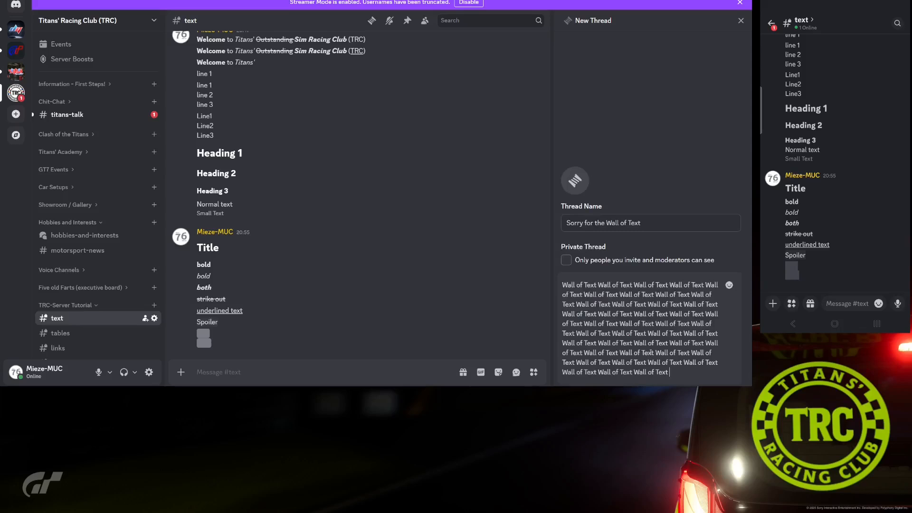
key("Return")
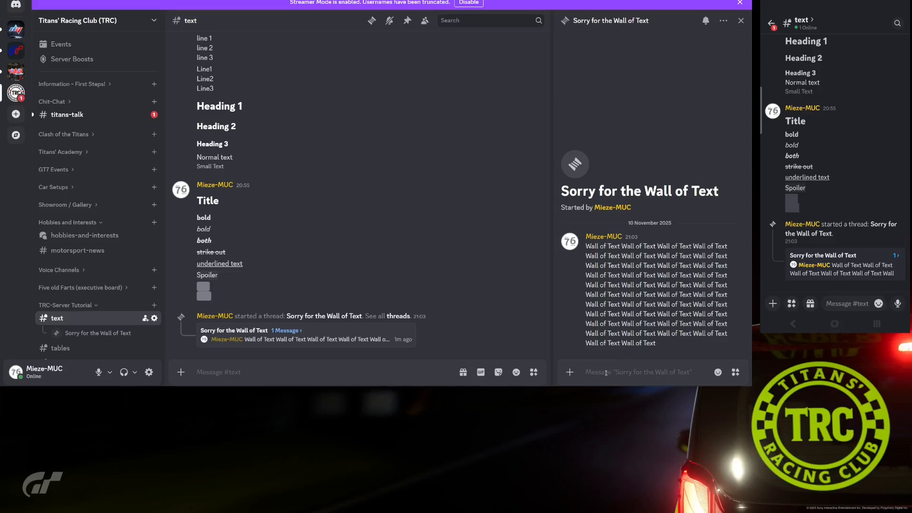
Post a second thread message repeating "Another Wall of Text", and close the thread view after reopening it once from the channel
type("Another Wall of Text Another Wall of Text Another Wall of Text Another Wall of Text Another Wall of Text Another Wall of Text Another Wall of Text Another Wall of Text Another Wall of Text Another Wall of Text Another Wall of Text Another Wall of Text Another Wall of Text Another Wall of Text Another Wall of Text Another Wall of Text Another Wall of Text Another Wall of Text Another Wall of Text Another Wall of Text Another Wall of Text Another Wall of Text Another Wall of Text Another Wall of Text Another Wall of Text Another Wall of Text Another Wall of Text Another Wall of Text Another Wall of Text Another Wall of Text")
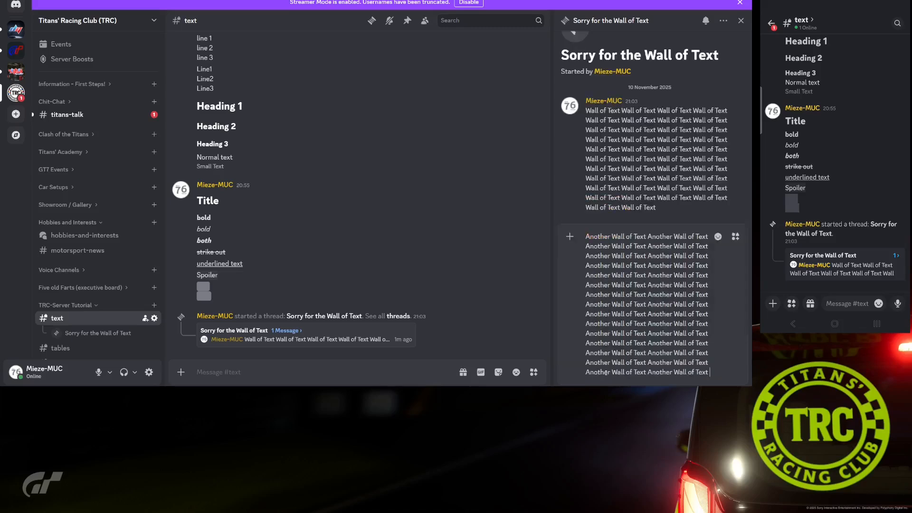
key("Return")
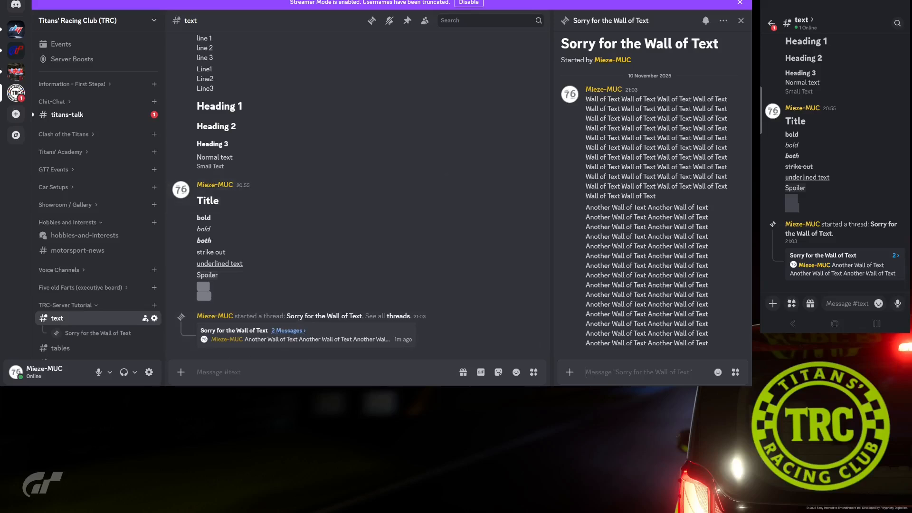
left_click(741, 20)
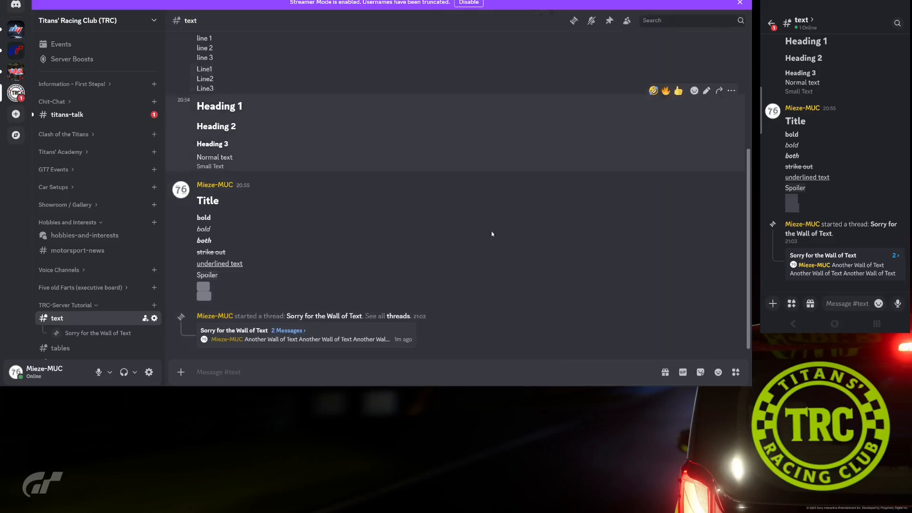
left_click(303, 330)
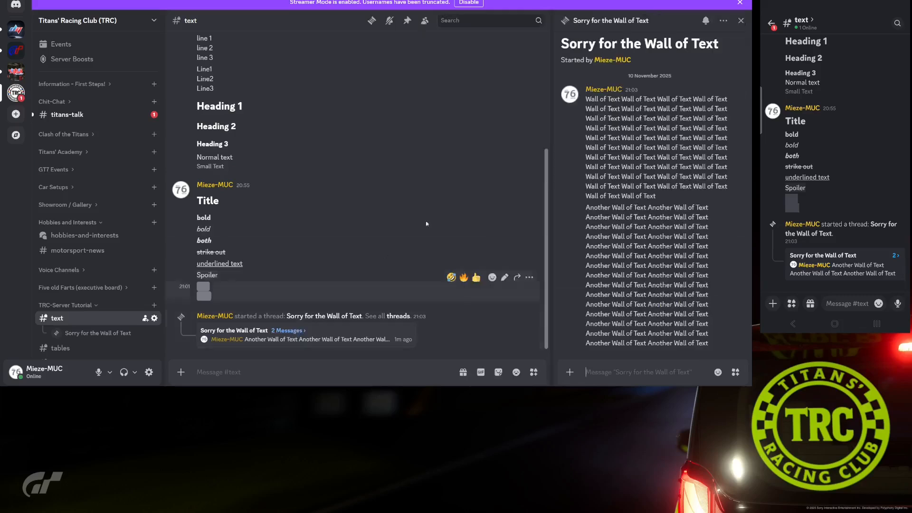
left_click(742, 20)
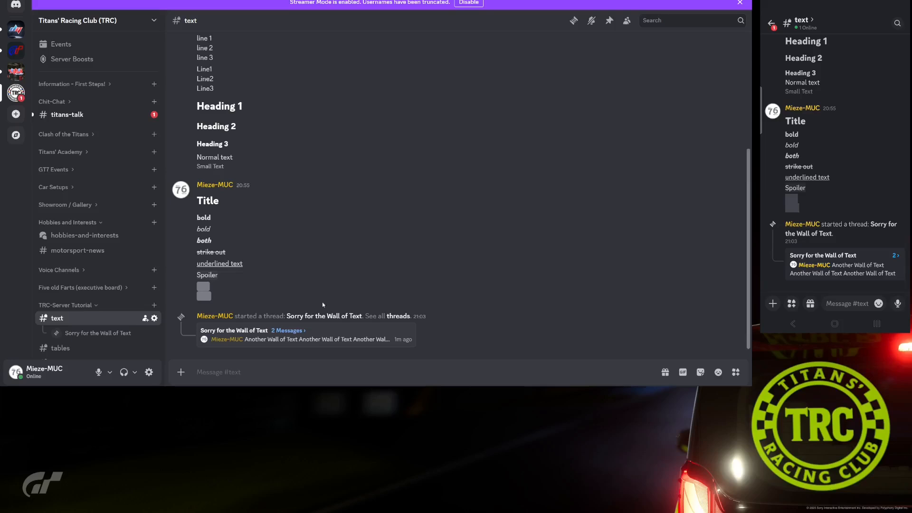
Reply to the message containing the three headings with the text "Reply"
scroll(340, 236, "up", 4)
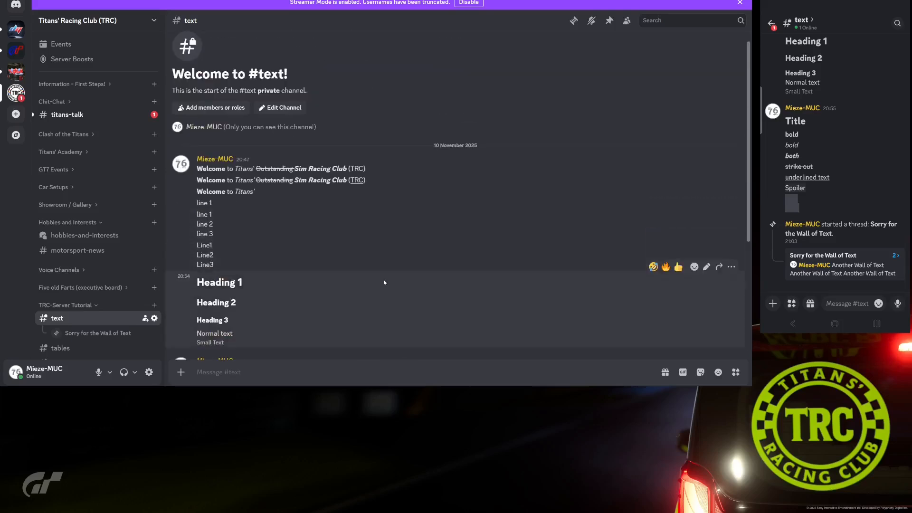
scroll(374, 281, "down", 1)
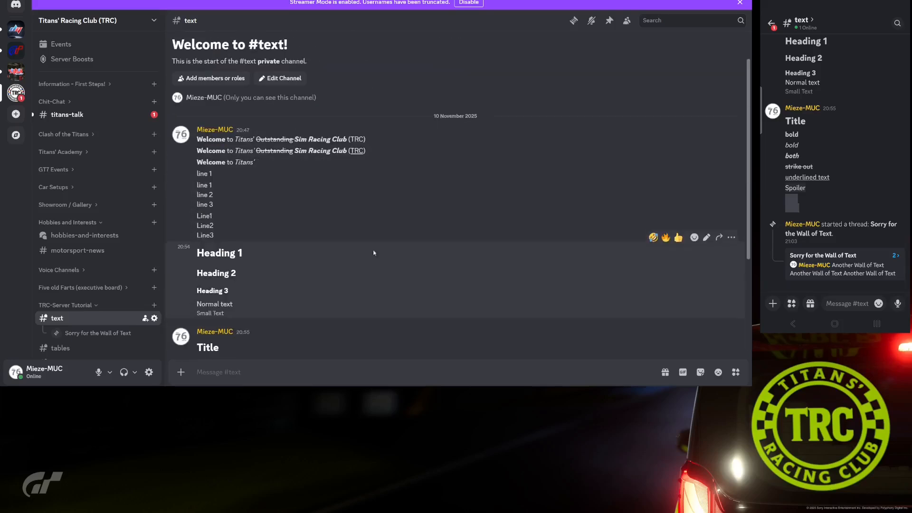
left_click(731, 237)
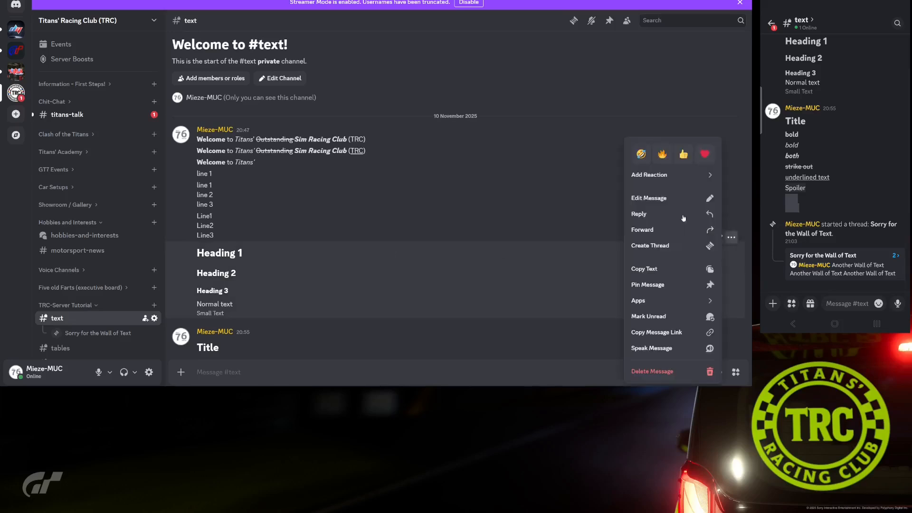
left_click(638, 214)
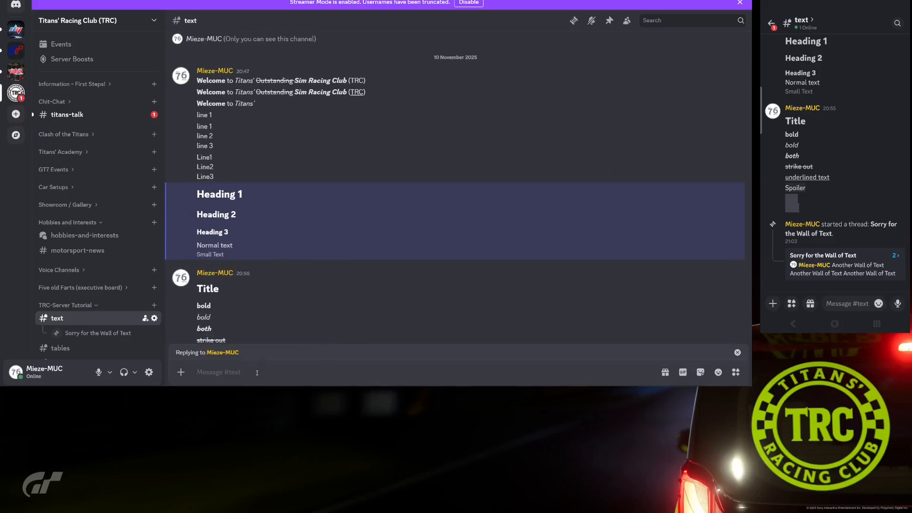
type("Reply")
key("Return")
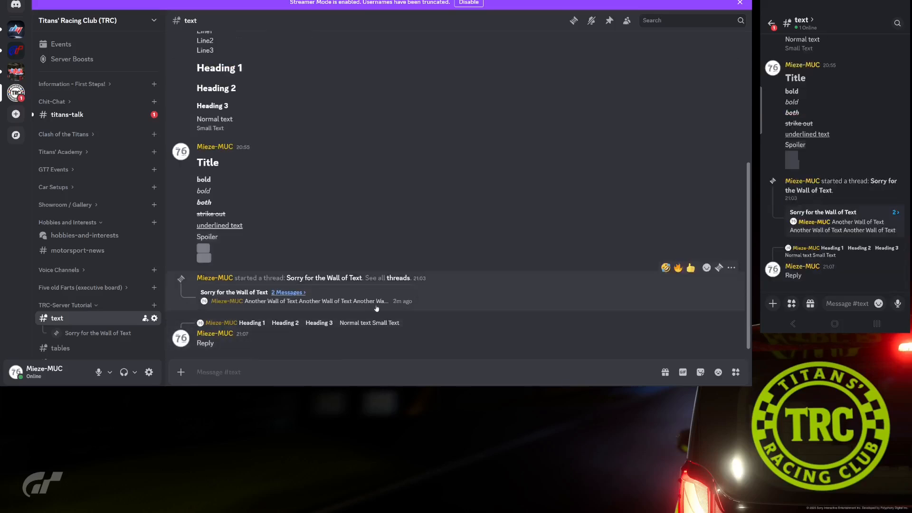
Reply to the headings message again, quoting its line "Normal text" and adding "This is my reply" on the line below
scroll(247, 174, "up", 3)
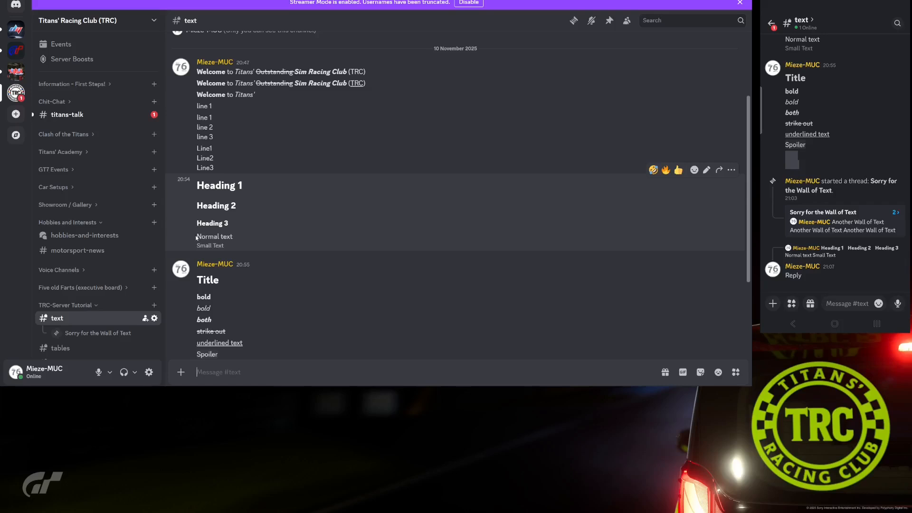
left_click_drag(197, 237, 203, 235)
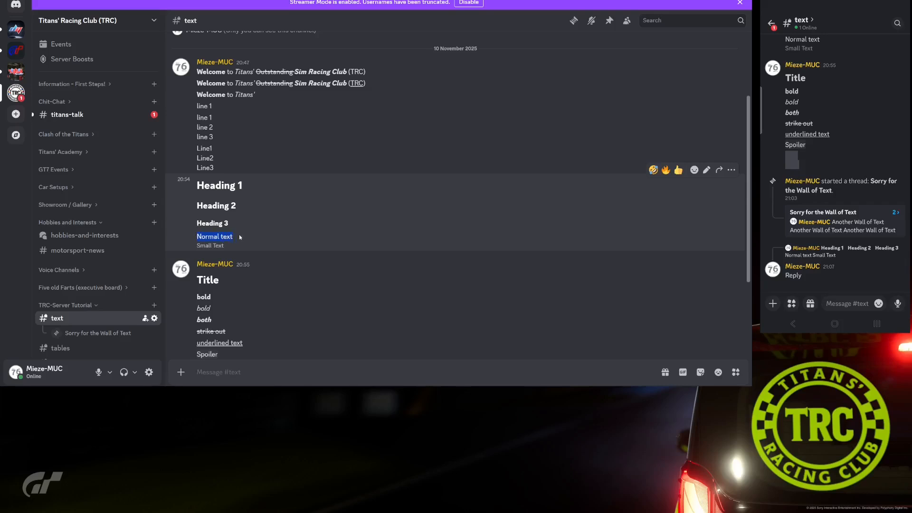
left_click(731, 170)
left_click(684, 214)
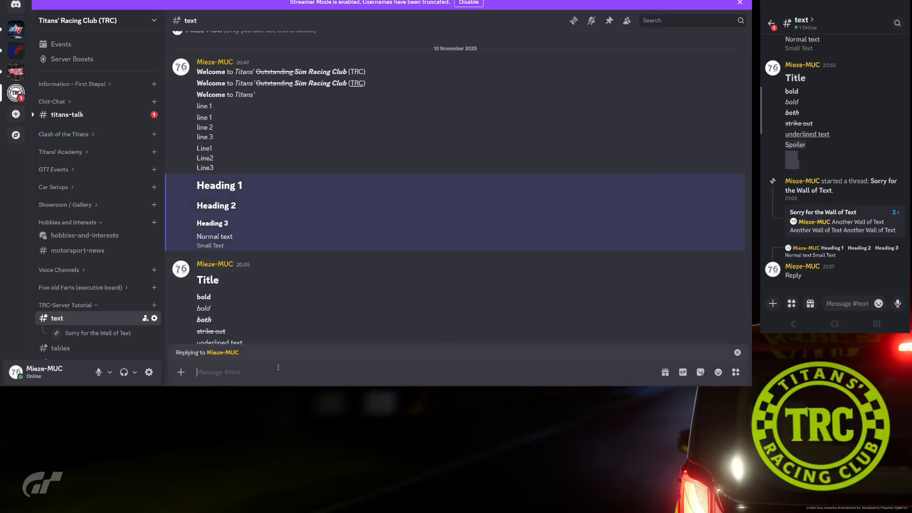
type(">")
type("Normal text")
key("shift+Return")
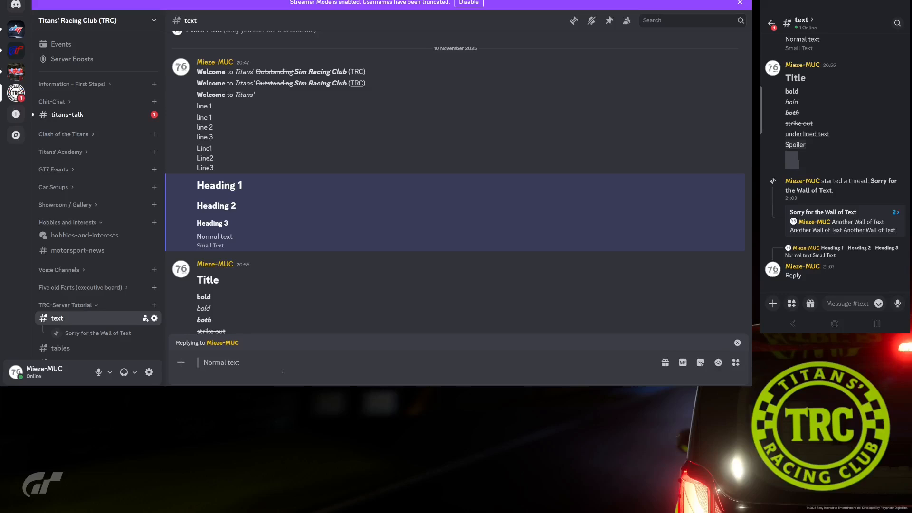
type("This is my reply")
key("Return")
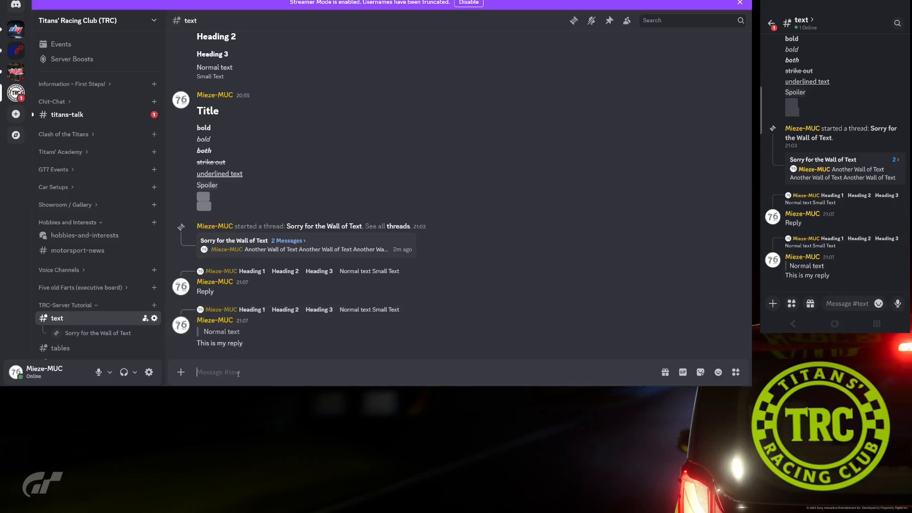
Send "single line" as a single-line block quote
type(">")
type(" single line")
key("Return")
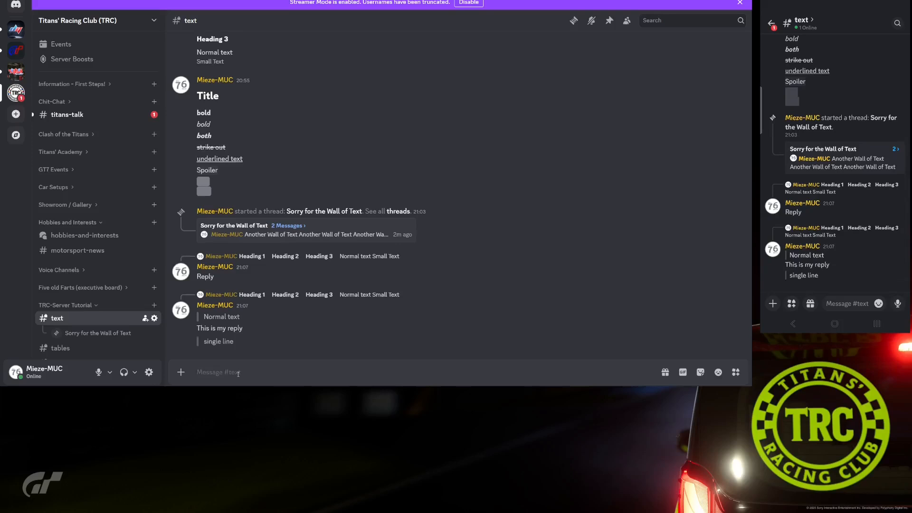
Send a multi-line block quote using ">>>" with the lines "Line1" and "Line 2"
type(">>>")
type(" Line")
type("1")
key("shift+Return")
type("Line")
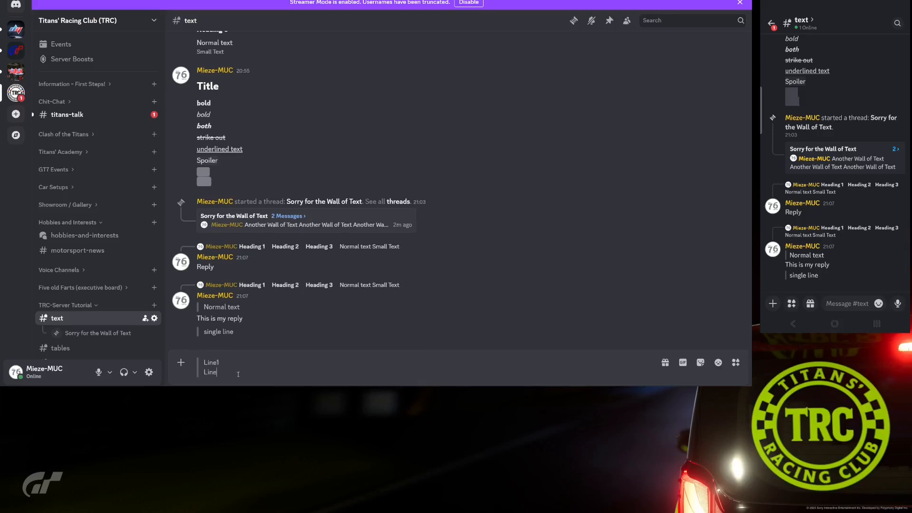
type(" 2")
key("Return")
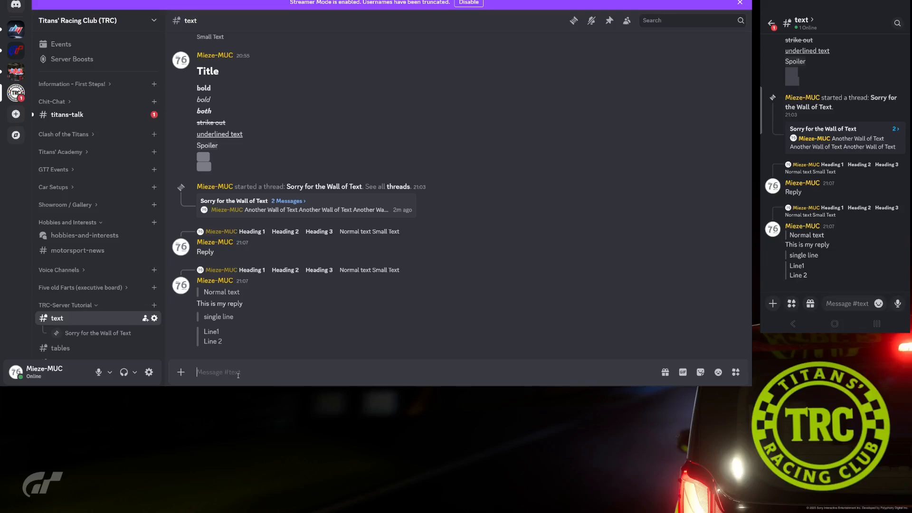
Send "Code with backticks" formatted as inline code
type("`Code with ba")
type("ticks`")
key("Return")
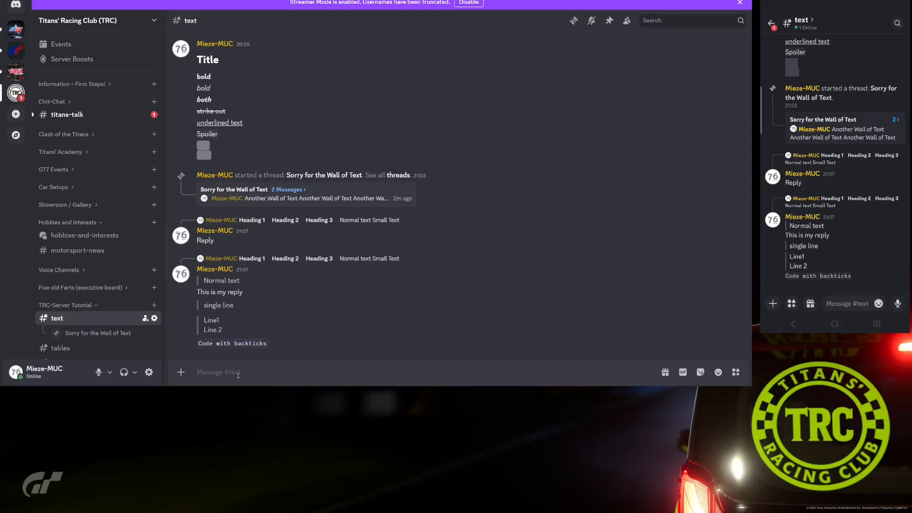
Send a multi-line code block enclosed in triple backticks, containing "Line 1", "Line 2" and "Line 3"
type("```")
key("shift+Return")
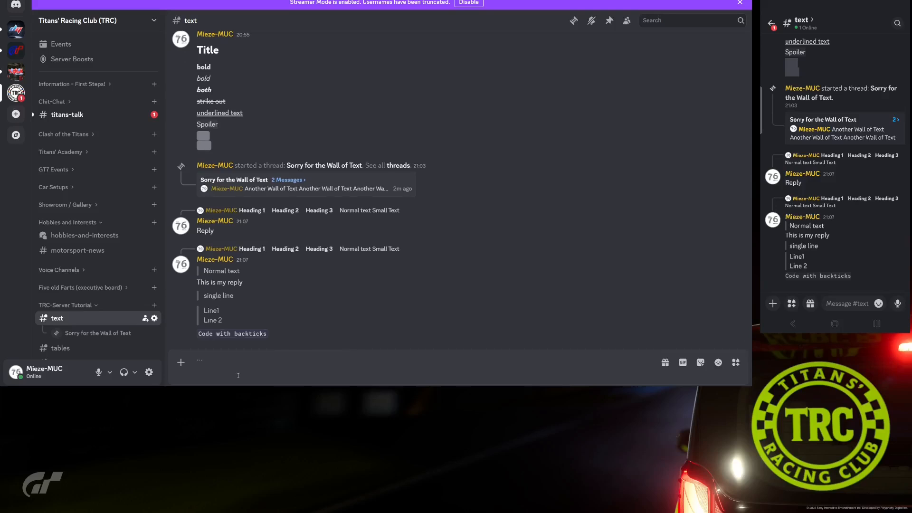
type("Line 1")
key("shift+Return")
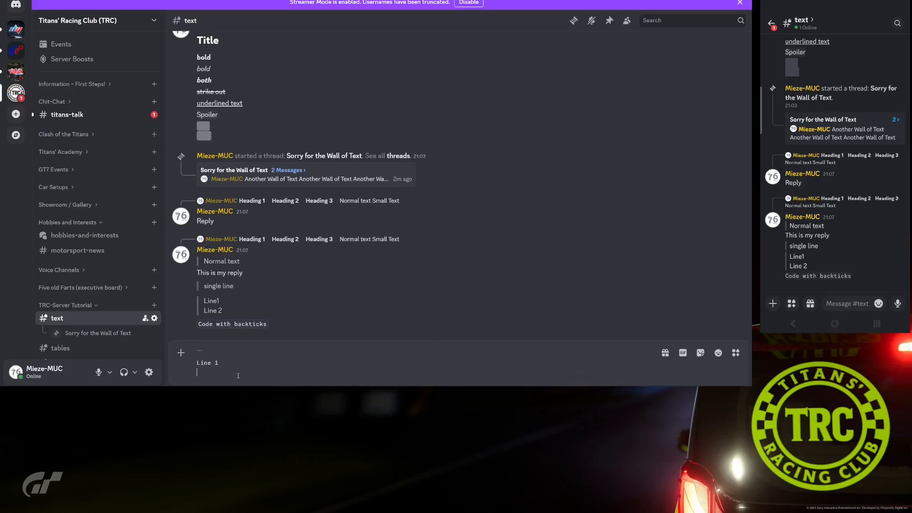
type("Line 2")
key("shift+Return")
type("Line")
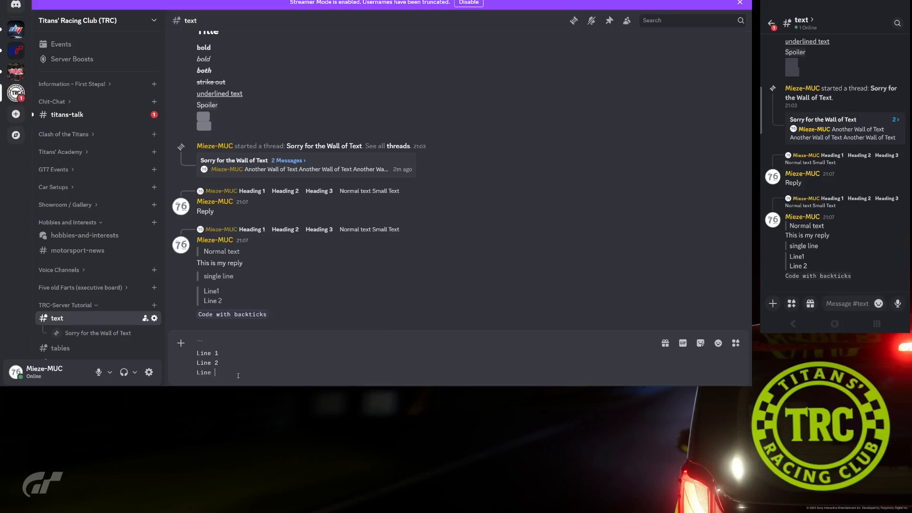
type(" 3")
key("shift+Return")
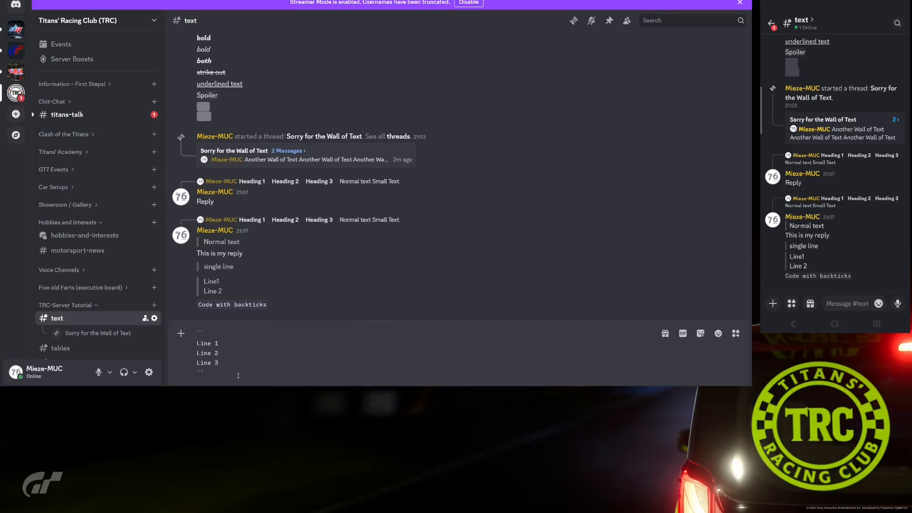
type("```")
key("Return")
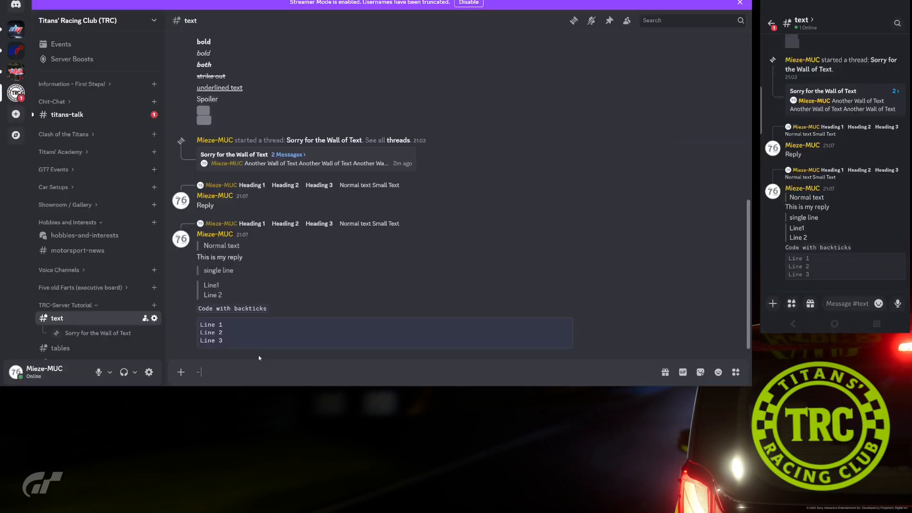
Send a hyphen-bulleted list with "item 1" and "item 2", plus indented sub-bullets "subitem 2-1" and "subitem 2-2"
type("item 1")
key("shift+Return")
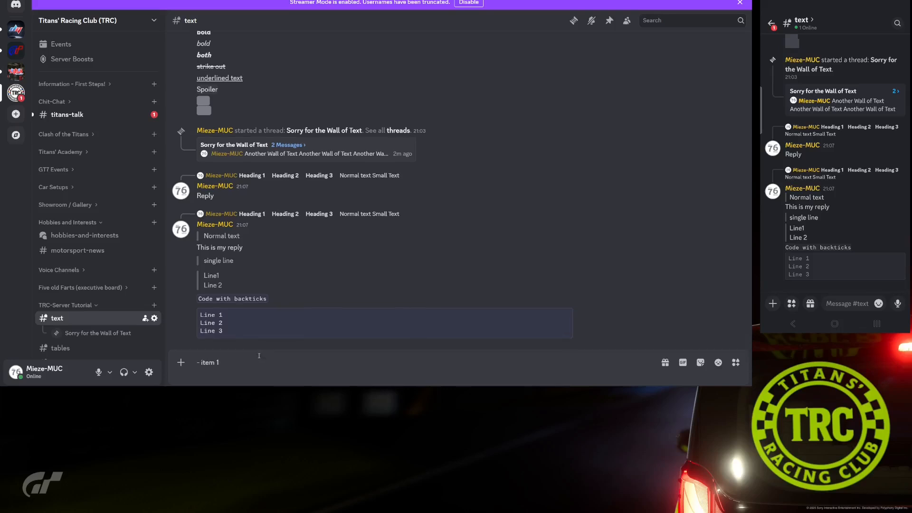
type("- item 2")
key("shift+Return")
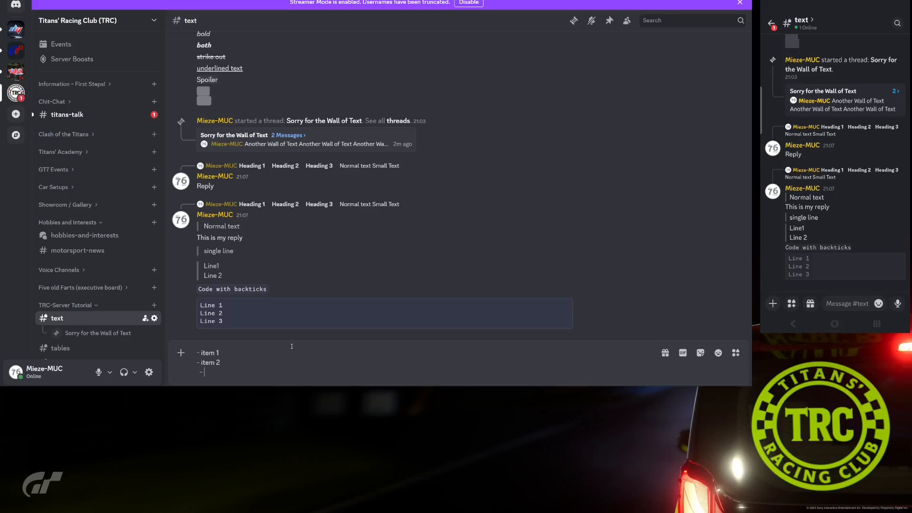
type("subitem 2-1")
key("shift+Return")
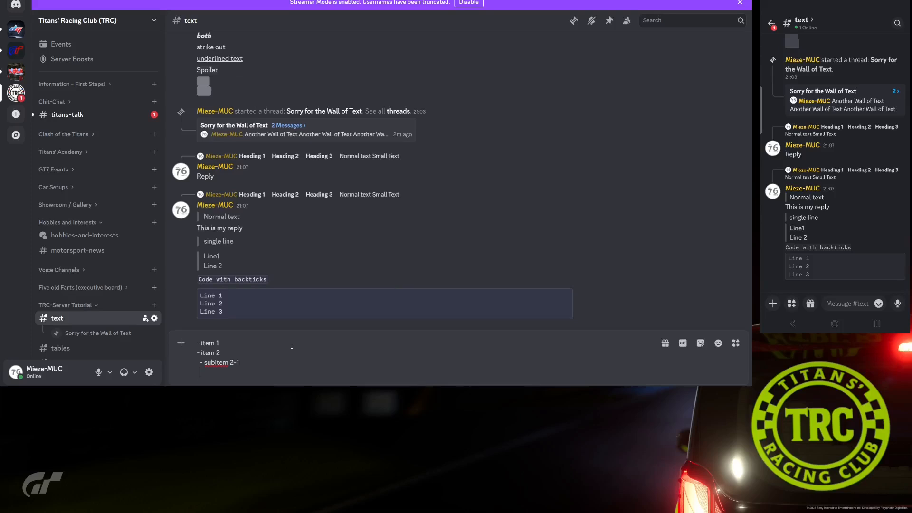
type("- subitem 2-2")
key("Return")
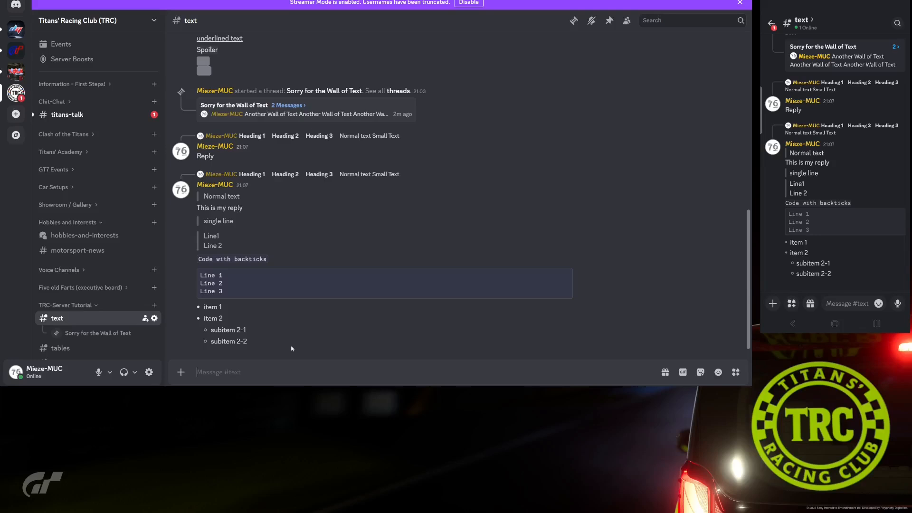
Send a list with asterisk bullets "item 1" and "item 2", followed by indented lines "*subitem 2-1" and "- sbitem 2-1"
type("* item 1")
key("shift+Return")
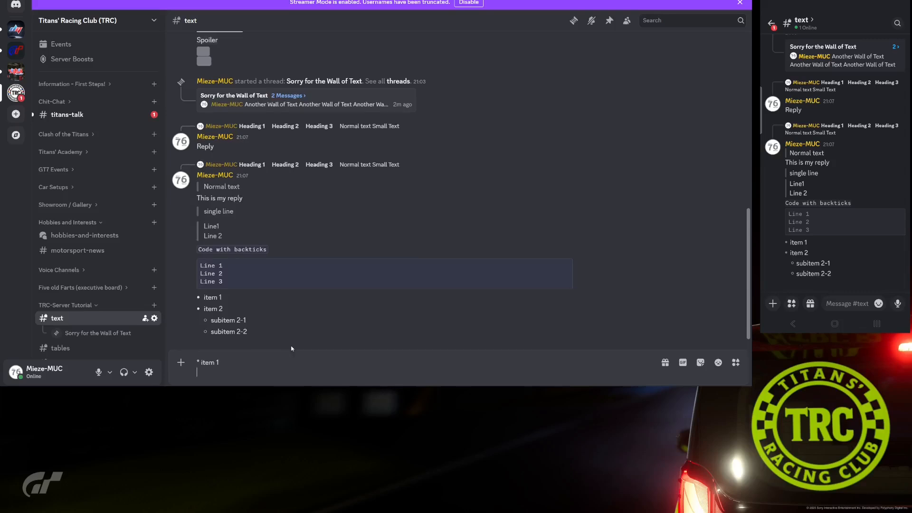
type("* item 2")
key("shift+Return")
type("*subitem")
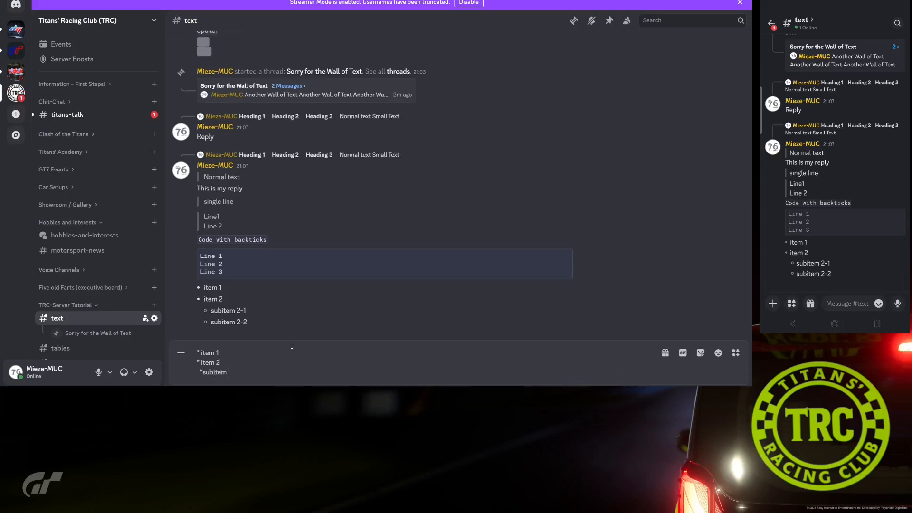
type(" 2-1")
key("shift+Return")
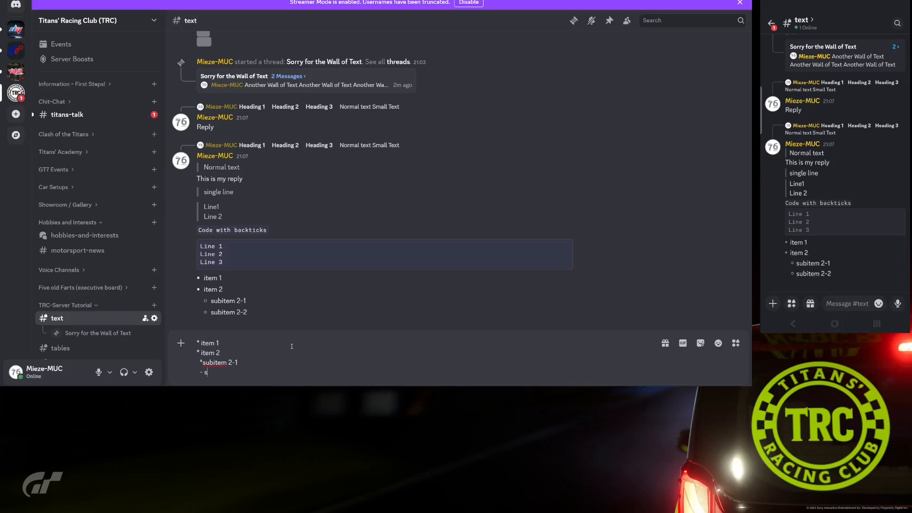
type("- sbitem 2-1")
key("Return")
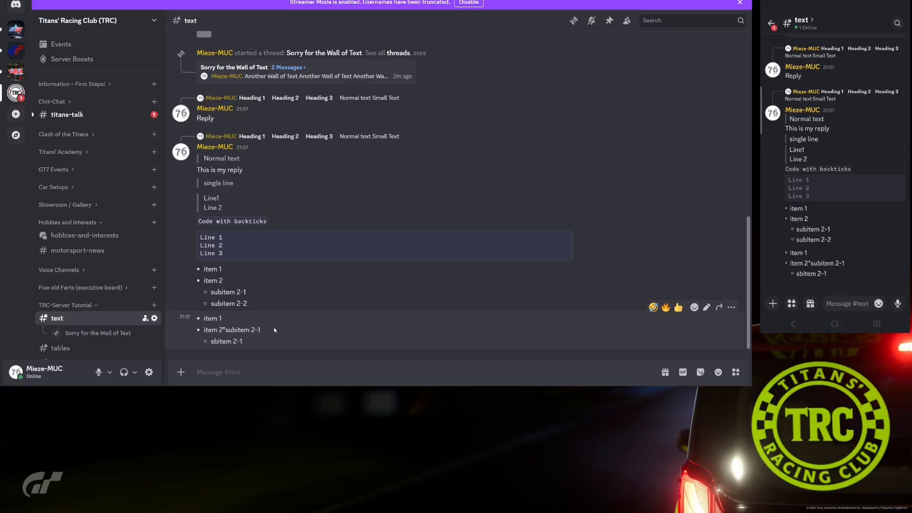
Edit the asterisk list message to add the missing space before "subitem 2-1" and correct "sbitem" to "subitem"
left_click(707, 308)
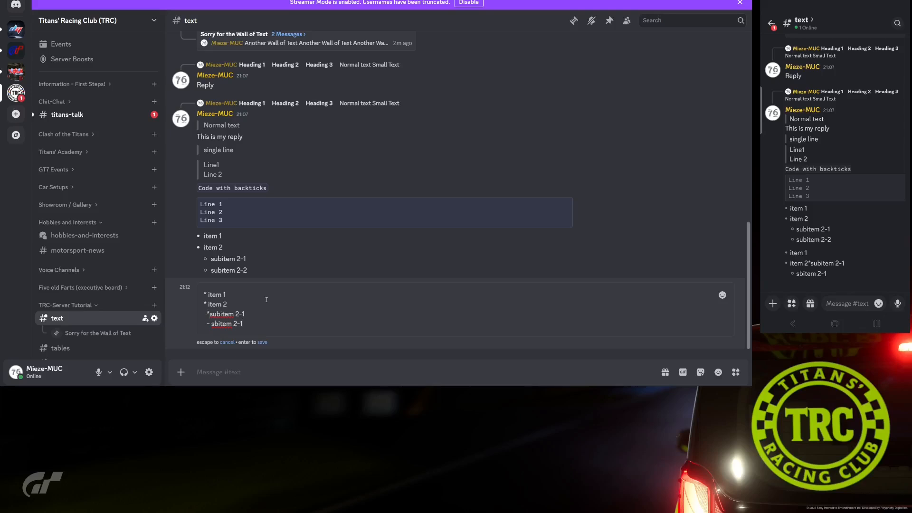
key("Return")
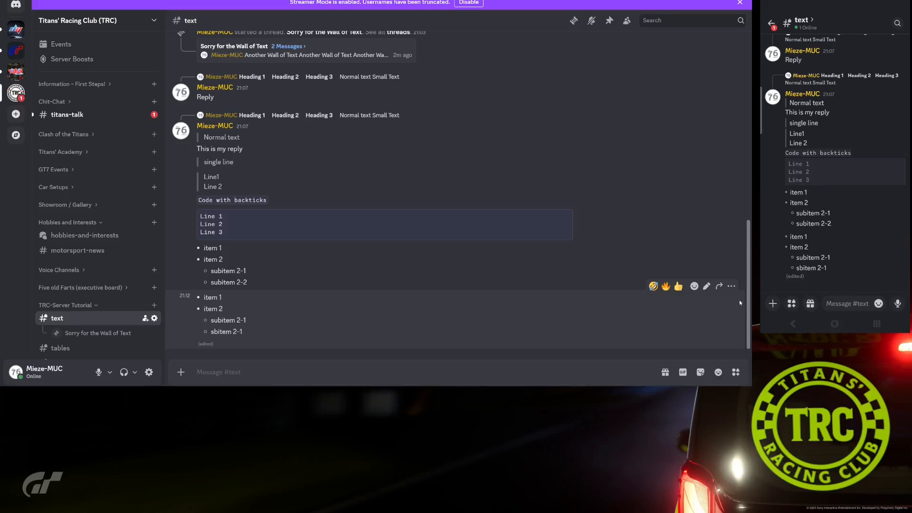
left_click(706, 285)
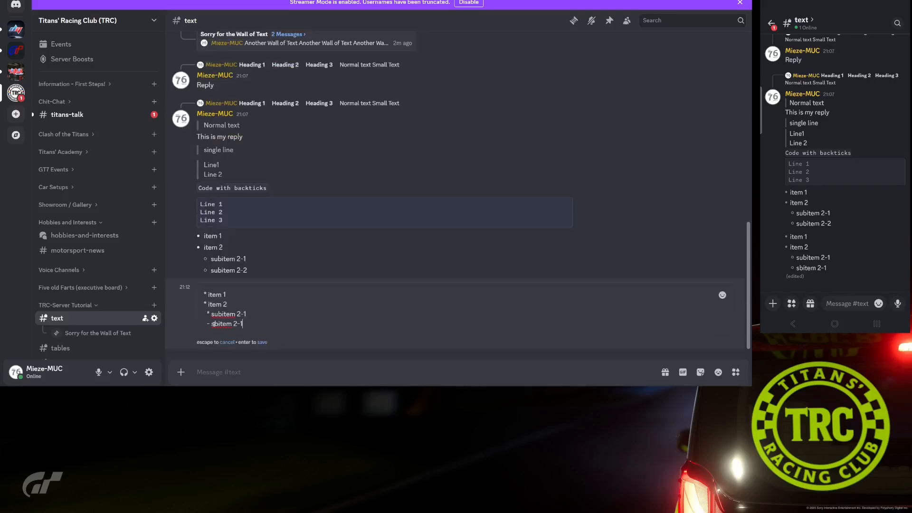
type("u")
key("Return")
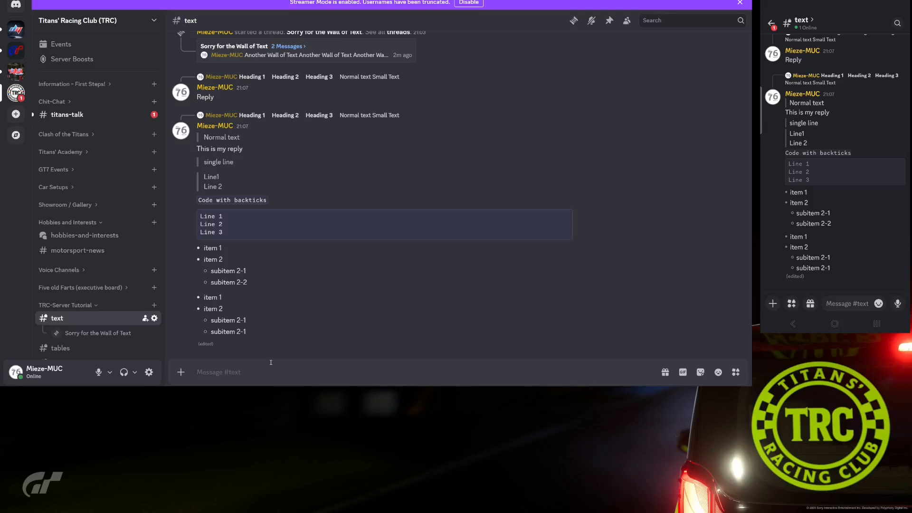
Send a numbered list of "Entry 1" to "Entry 4", using the line numbers 1, 1, 7 and 1
type("1. Entry 1")
key("shift+Return")
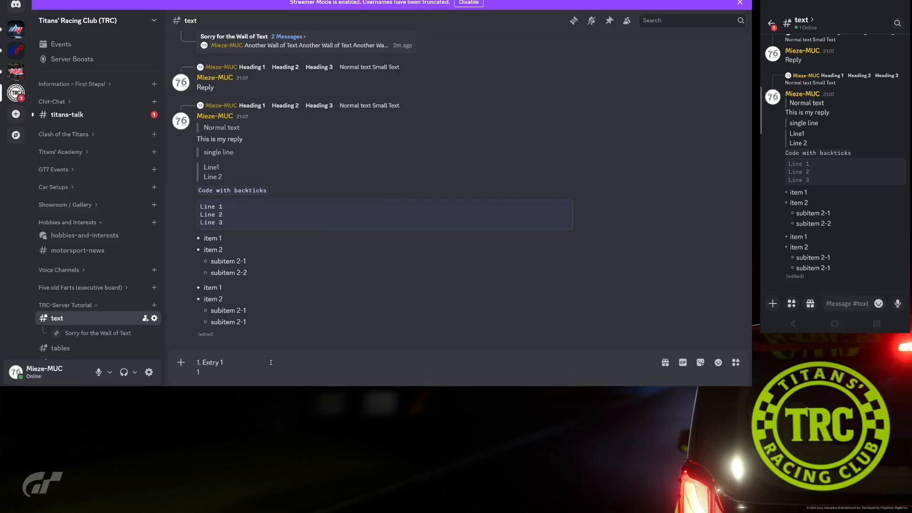
type(". Entry 2")
key("shift+Return")
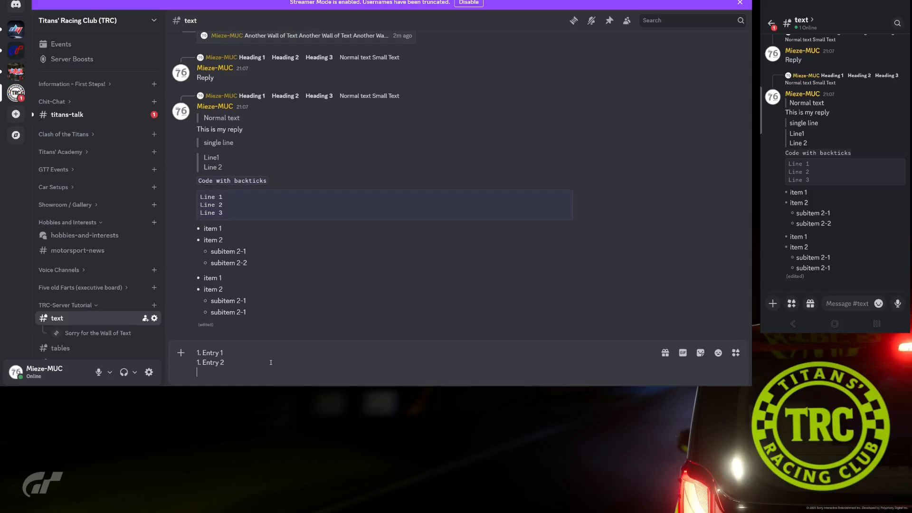
type("7. Entra")
type(" 3")
key("shift+Return")
type("1. Entr")
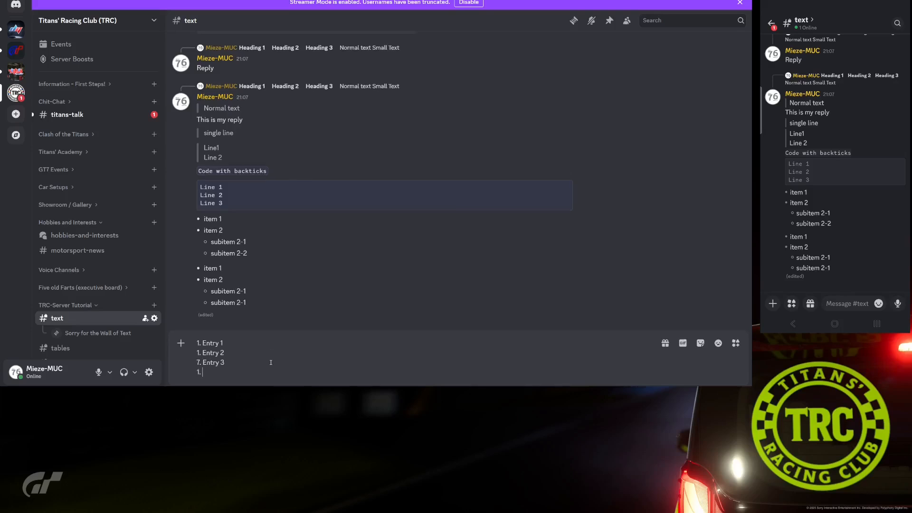
type("y 4")
key("Return")
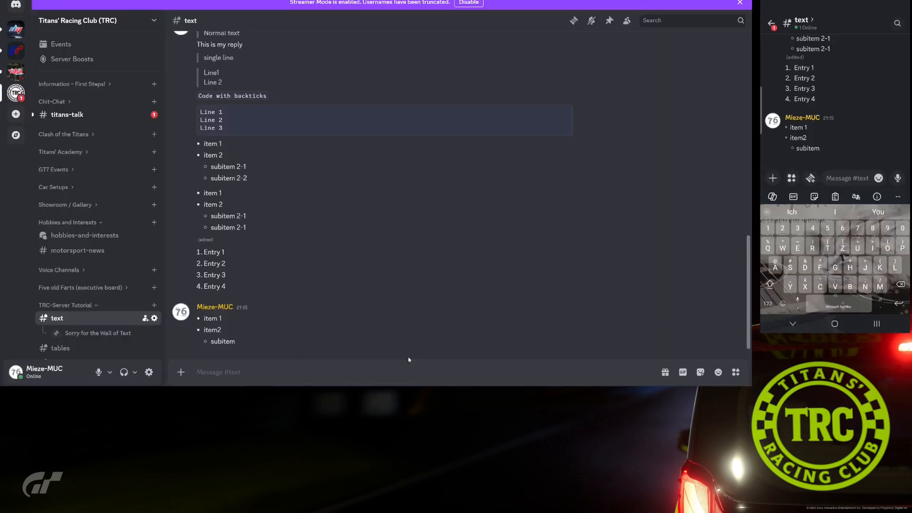
Begin a new message with "Let me respond to *most of* your questions which have been", italicising "most of"
type("Let")
type(" me respond to *most of * your questions")
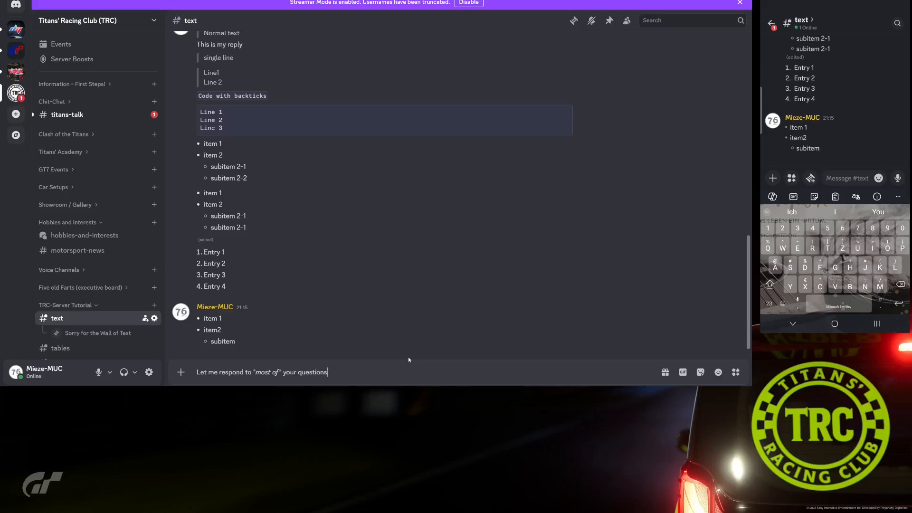
type(" which have been")
key("shift+Return")
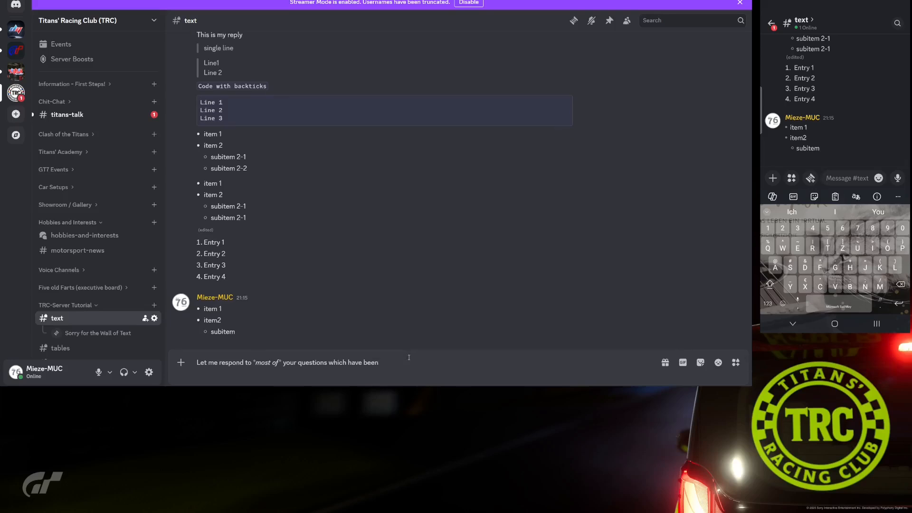
Add the single-line block quote "What are your favourite tracks?" below the opening sentence
type(">")
type(" What a")
type("re your fav")
type("ourite")
type(" track")
type("s?")
key("shift+Return")
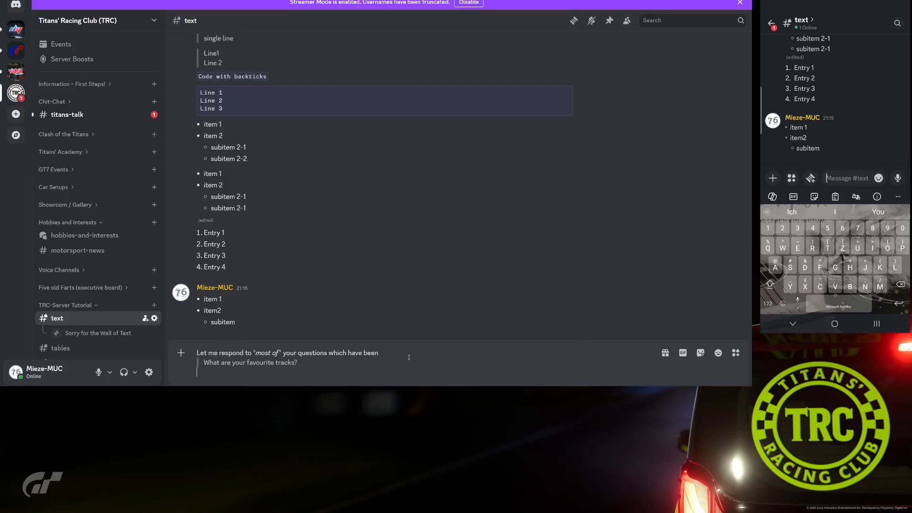
Add the plain line "and" followed by the block quote "Order of most difficult circuit experiences"
type("and")
key("shift+Return")
type(">")
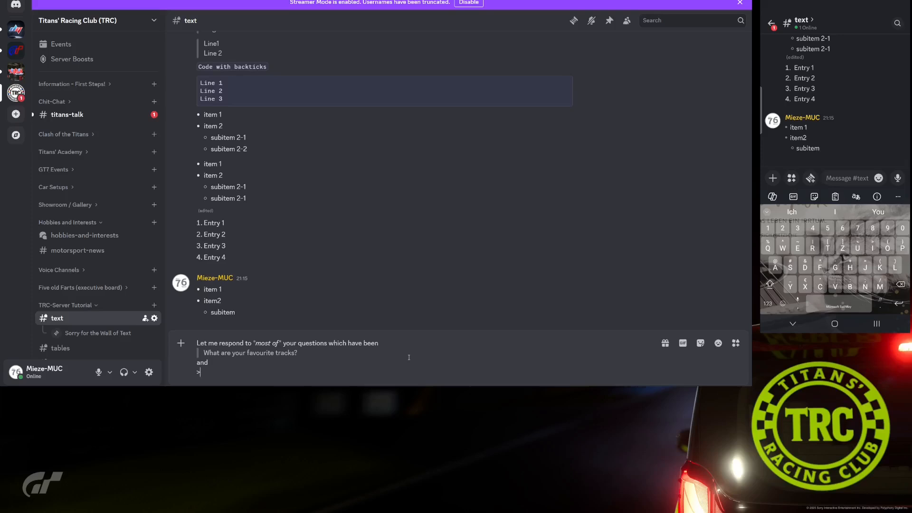
type(" Order")
type(" of most diffi")
type("culs")
type("t circuit e")
type("xperiences")
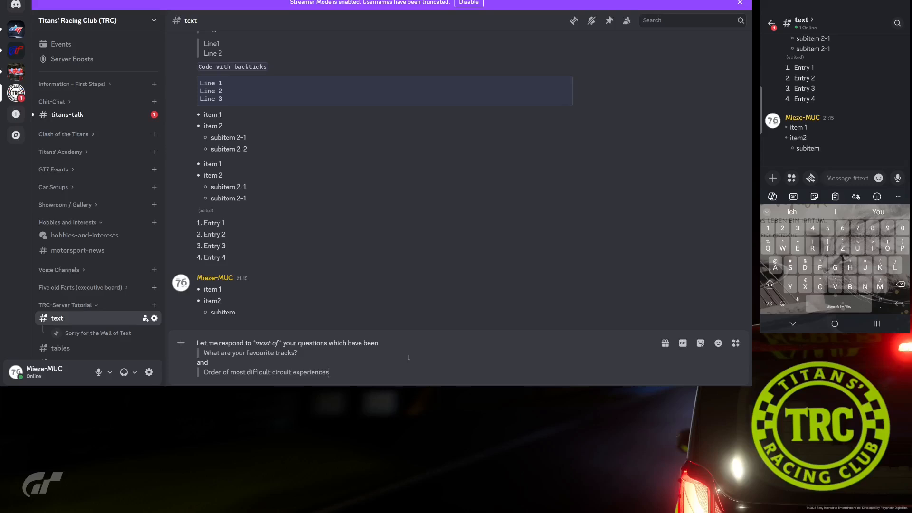
key("shift+Return")
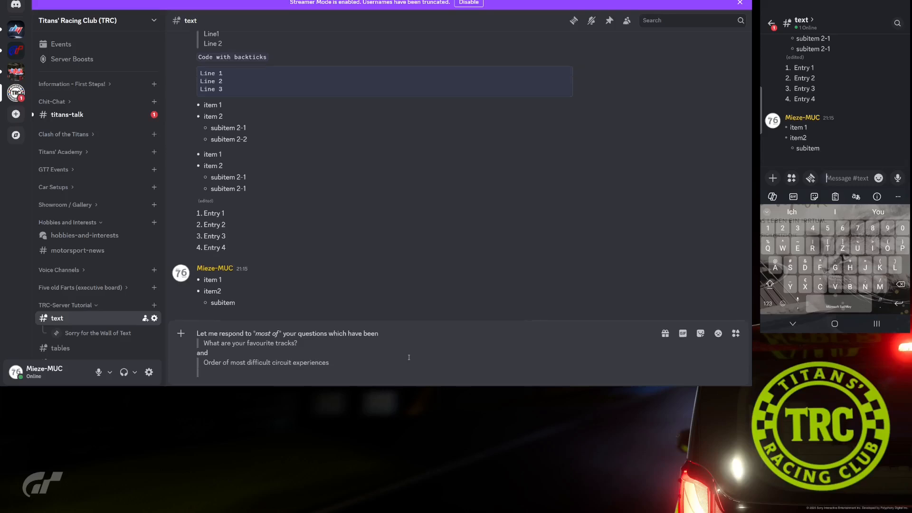
key("shift+Return")
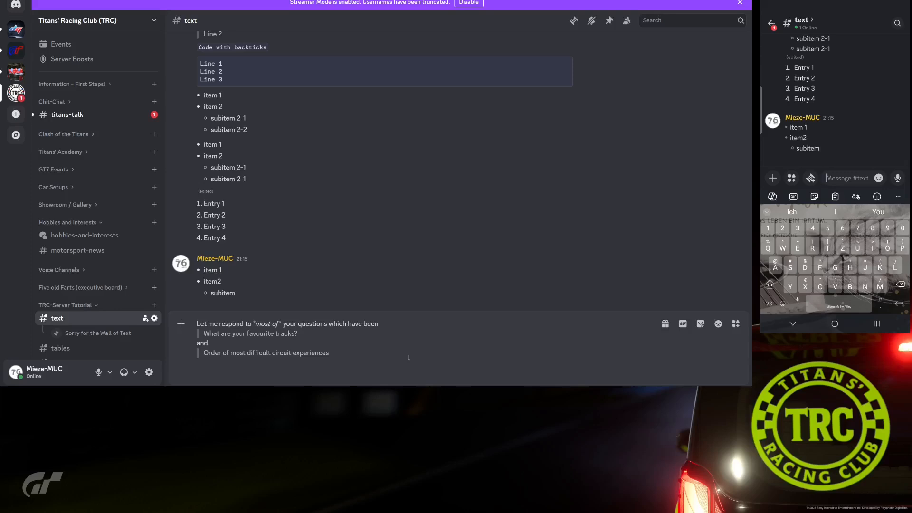
Reword the second block quote as "Most difficult circuit experiences", keeping its quote formatting
key("Up")
key("Up")
key("ctrl+shift+Right")
key("ctrl+shift+Right")
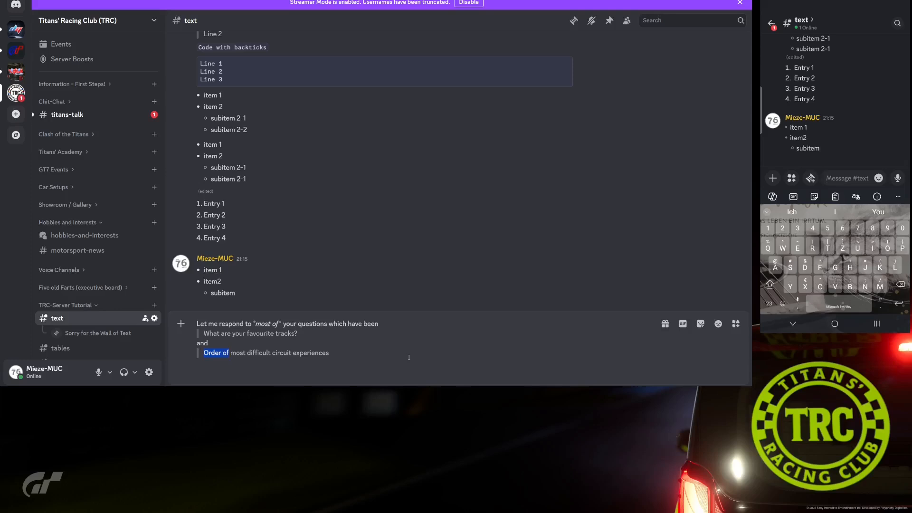
key("BackSpace")
key("BackSpace")
type("M")
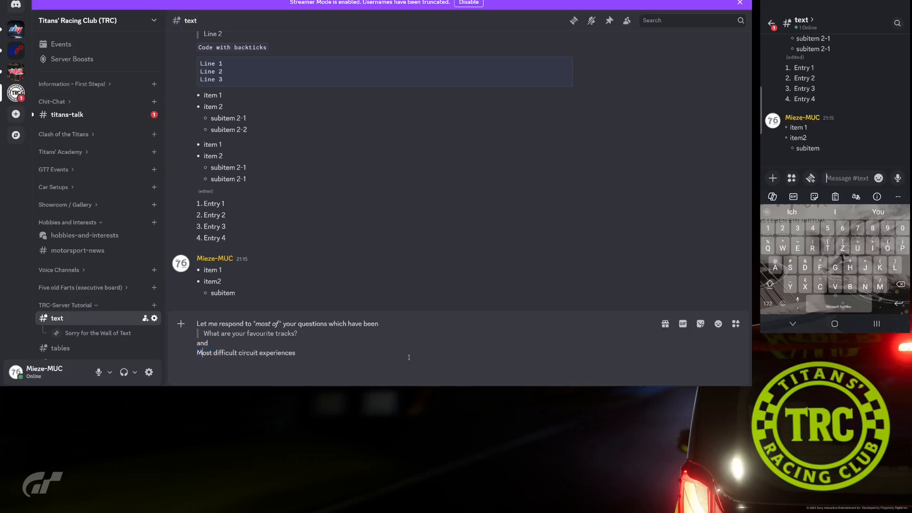
type(">")
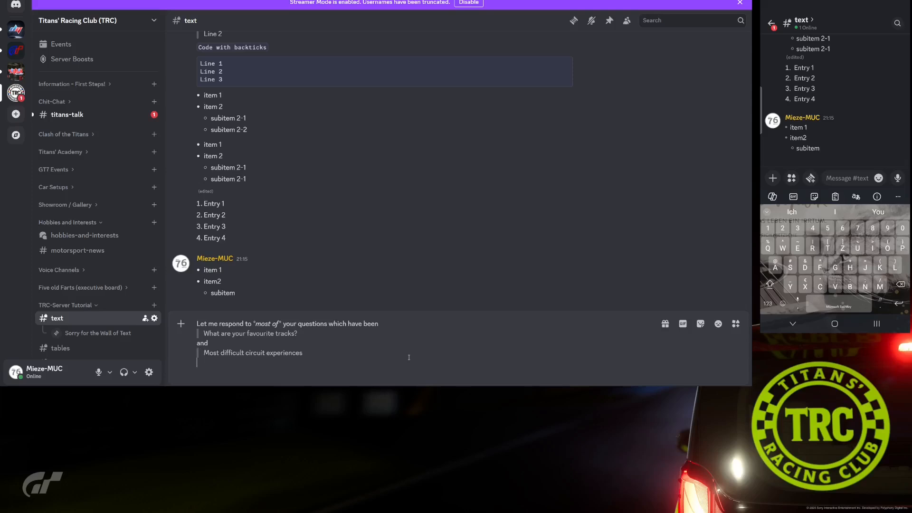
Add the heading "### Favourite Tracks" with a numbered list of "Nordschleife", "Interlagos" and "Fuji", using "1." for every line
key("shift+Return")
type("### Favourite Tracks")
key("shift+Return")
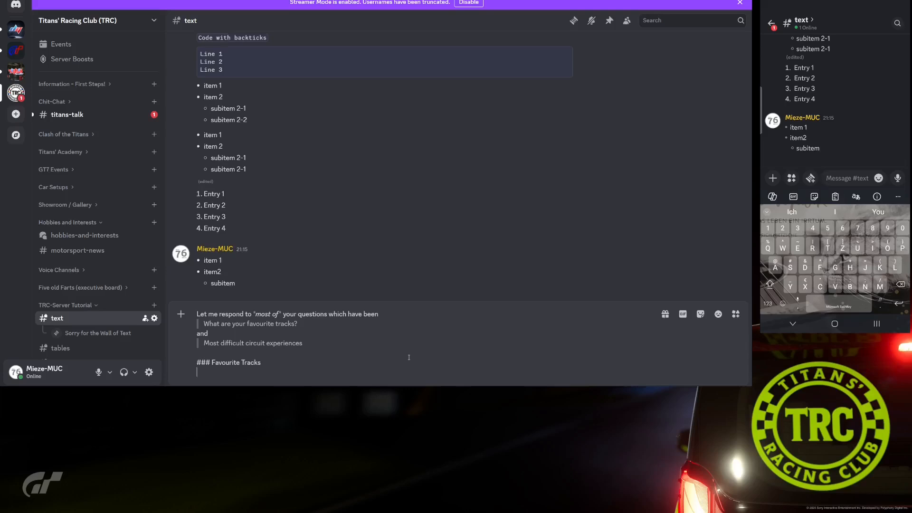
type("1. Nordschleife")
key("shift+Return")
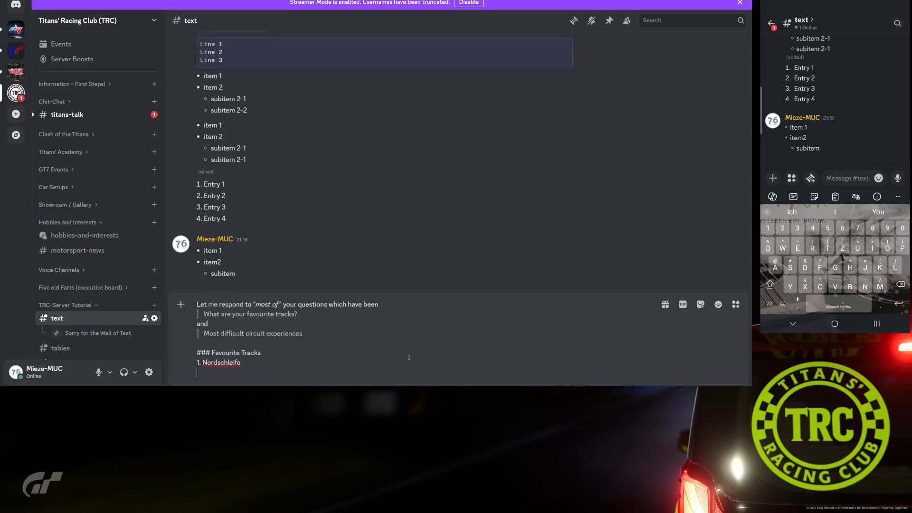
type("1.")
type("Interlagos")
key("shift+Return")
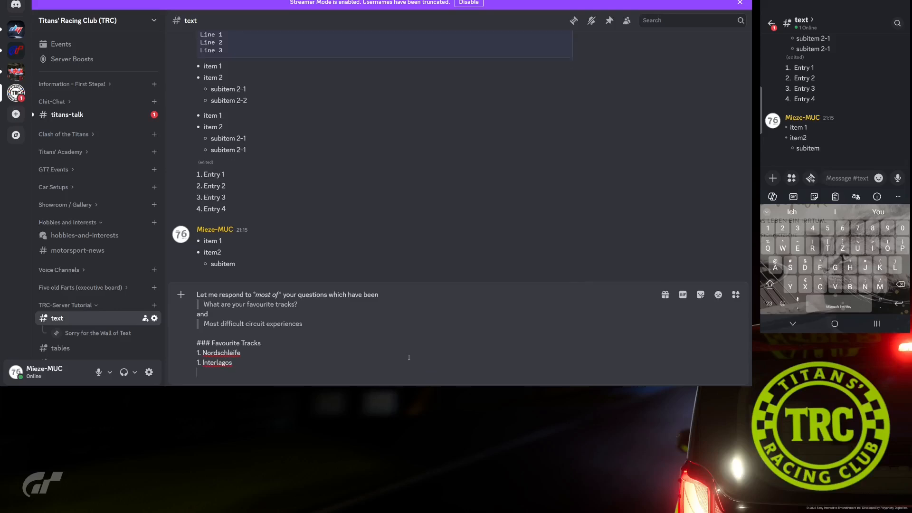
type("1. Fuji")
key("shift+Return")
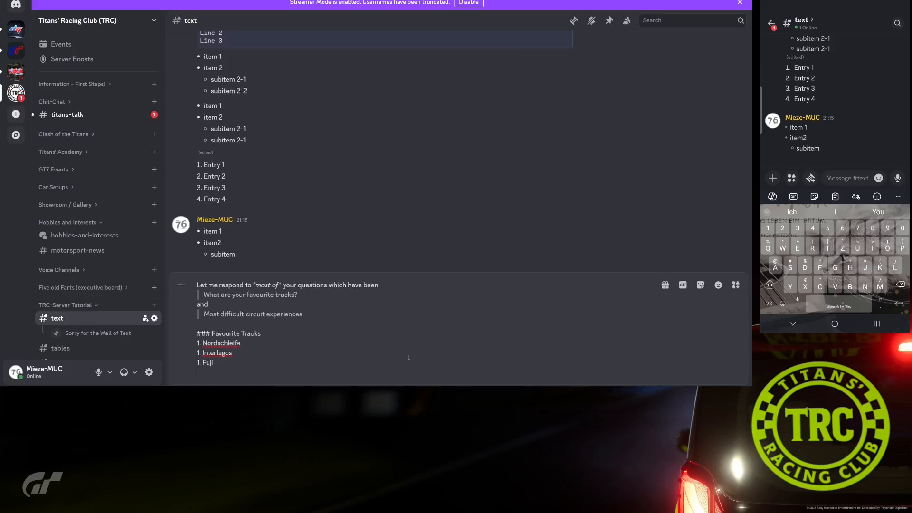
Add the heading "### Most difficult Circuit Experiences" below the numbered list, followed by the bullet "- Tokyo Raceway"
key("shift+Return")
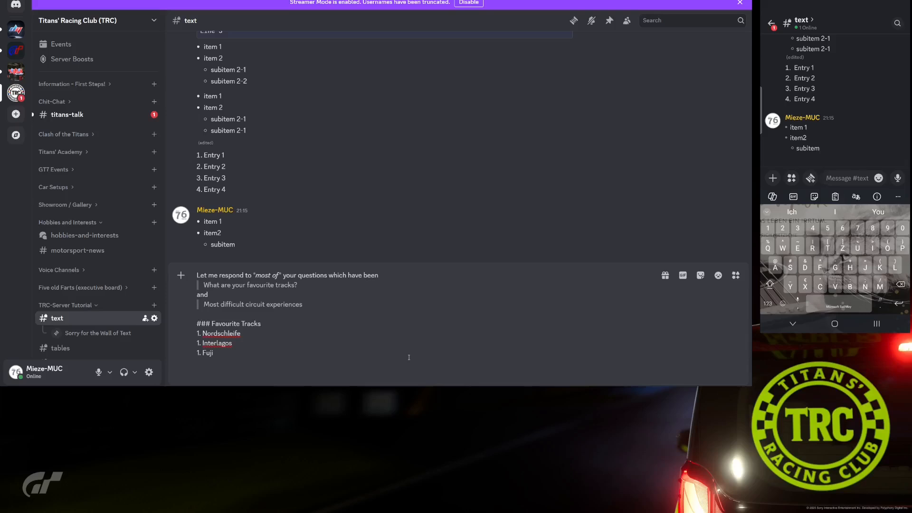
type("### Most difficult Circuit Experiences")
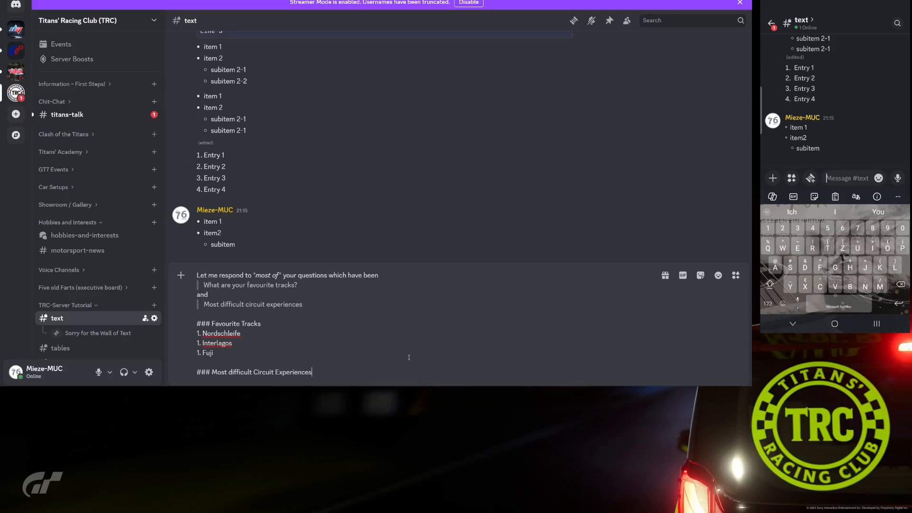
key("shift+Return")
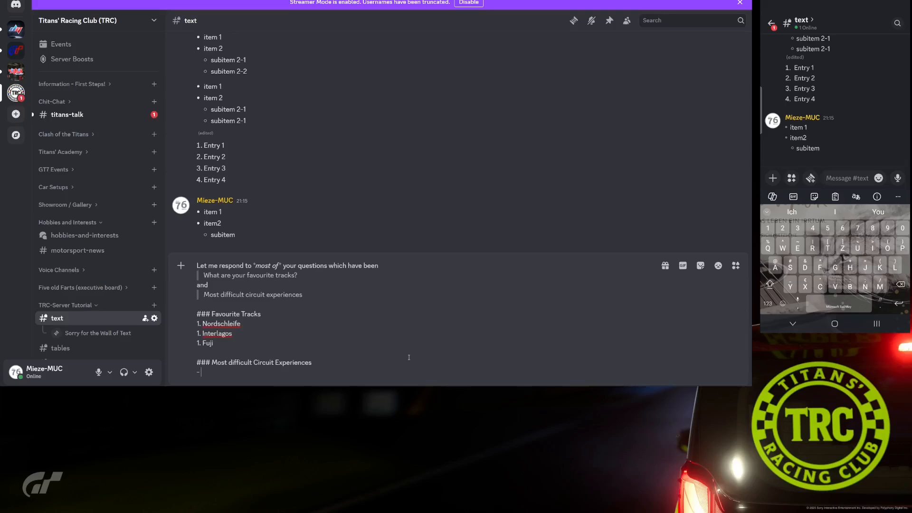
type("- Tokyo")
type("Raceway")
key("shift+Return")
Add the indented sub-bullets "- Central CCW" and "- Central CW" under Tokyo Raceway, followed by the top-level bullet "* Nordschleife"
type("-")
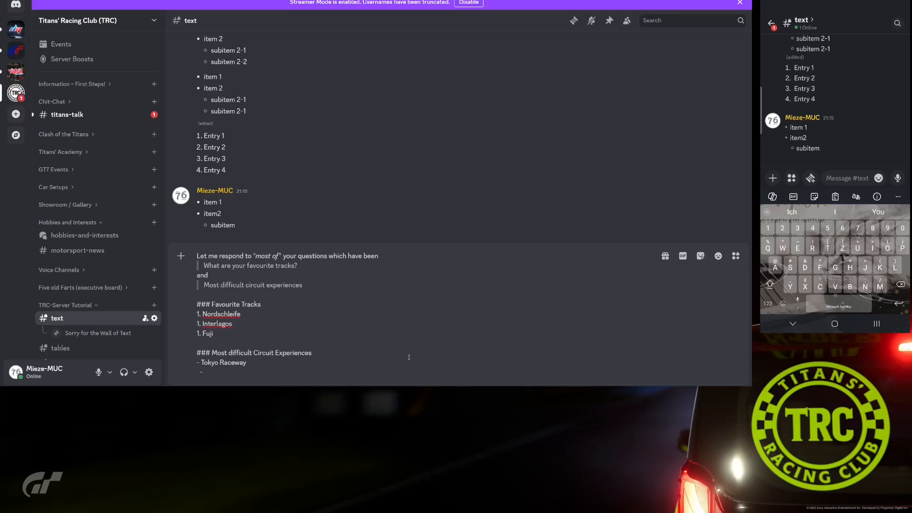
type(" Central")
type("CCW")
key("shift+Return")
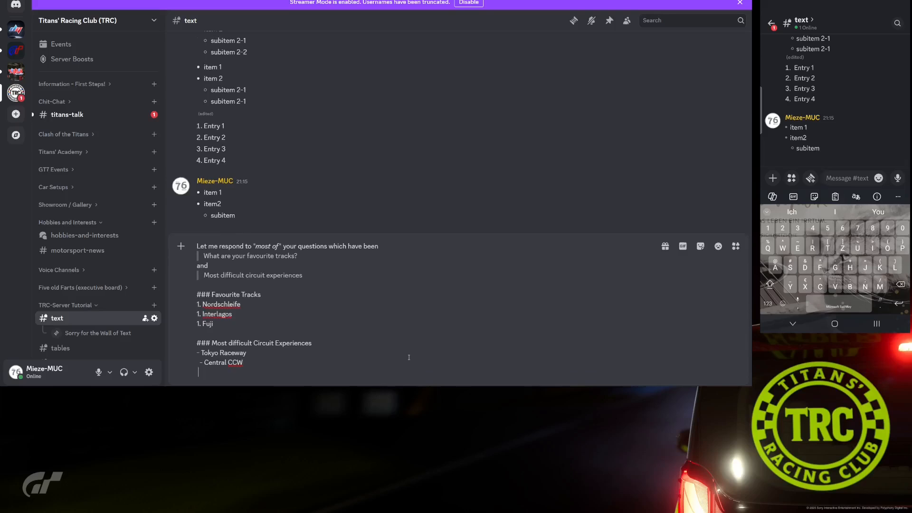
type("- Central CW")
key("shift+Return")
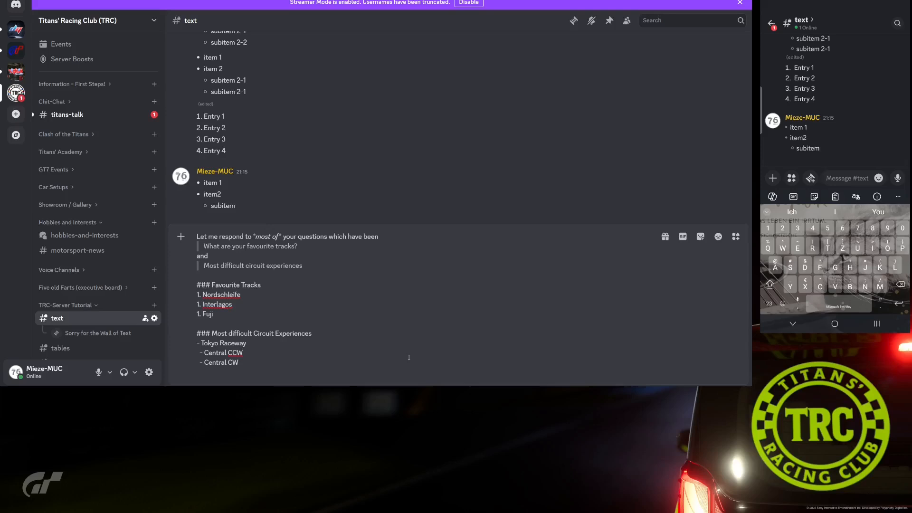
type("* Nordschleife")
key("shift+Return")
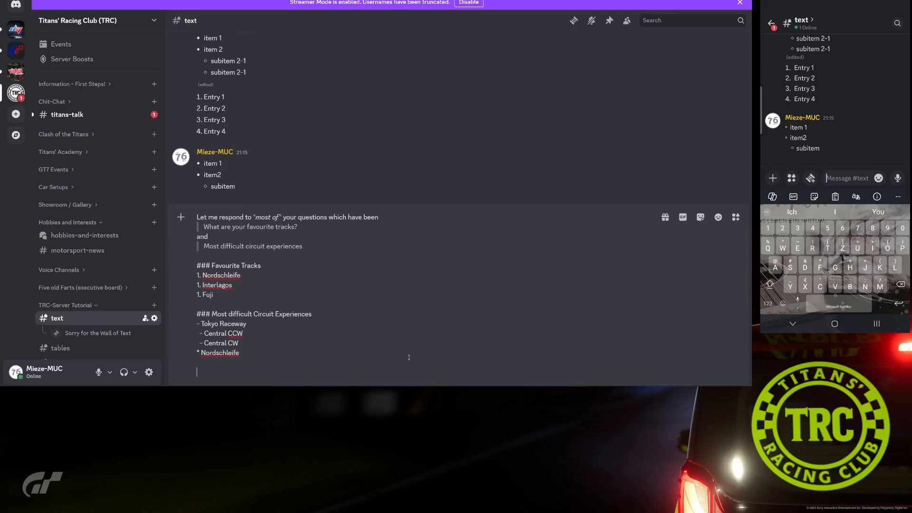
Add a separate line below the bullet list reading "~~Don't~~ Believe me!", with only "Don't" struck through
type("~~")
type("Dont")
type("'t")
type("~~")
type(" Belie")
type("ve me")
type("!")
key("shift+Return")
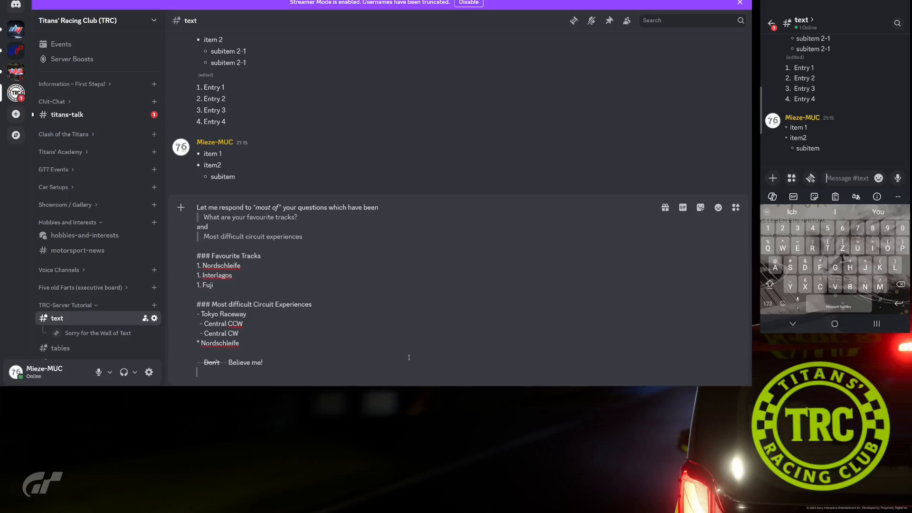
Add the subtext line "-# It's the truth" directly beneath, followed by a blank line
type("-# It")
type("'s the truth")
key("shift+Return")
key("shift+Return")
Add the closing line "My conclusion:" followed by "**Never ever again**" in bold on its own line
type("M")
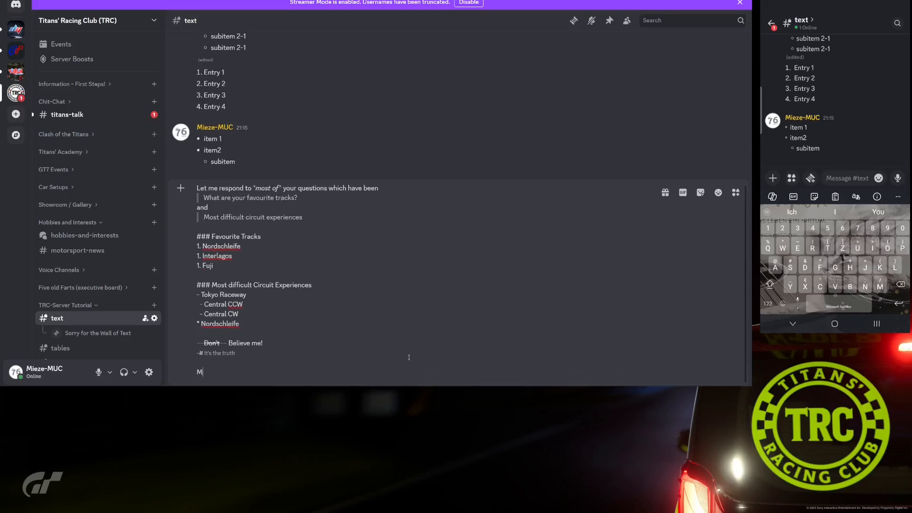
type("y conclusion:")
key("shift+Return")
type("**")
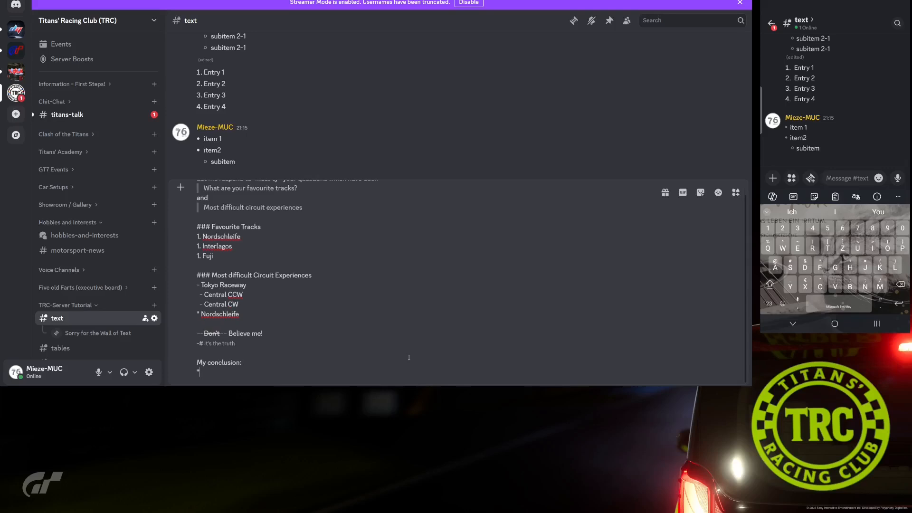
type("Never ever again**")
key("shift+Return")
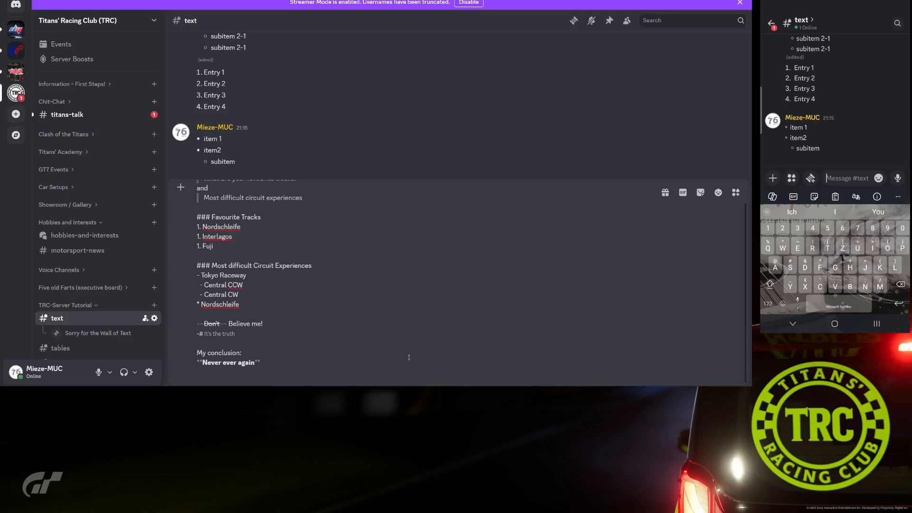
Finish the message with the spoiler line "||Never say never!||" and send it
type("||Never say never||!")
key("End")
scroll(409, 357, "up", 1)
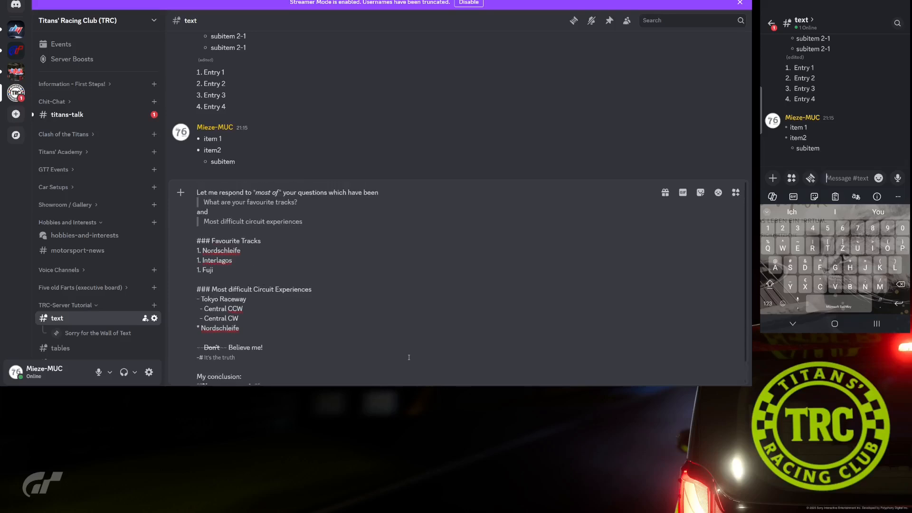
scroll(348, 358, "down", 1)
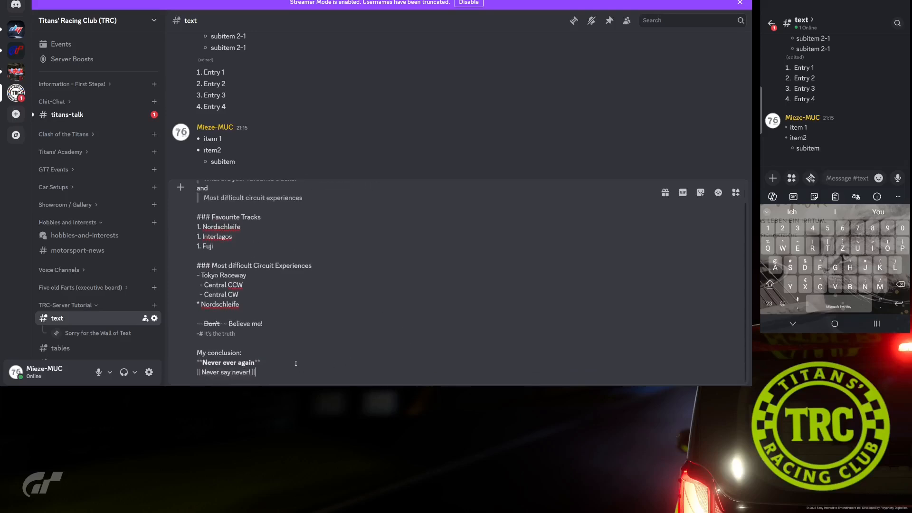
key("Return")
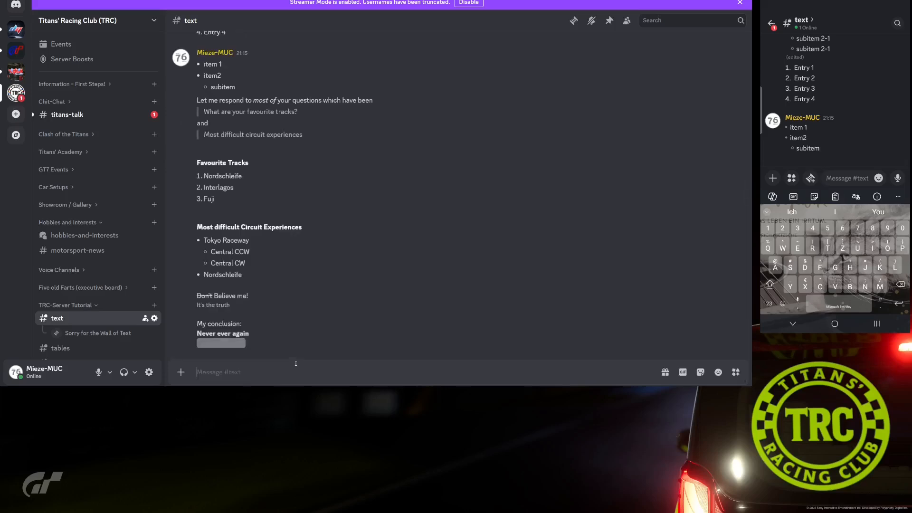
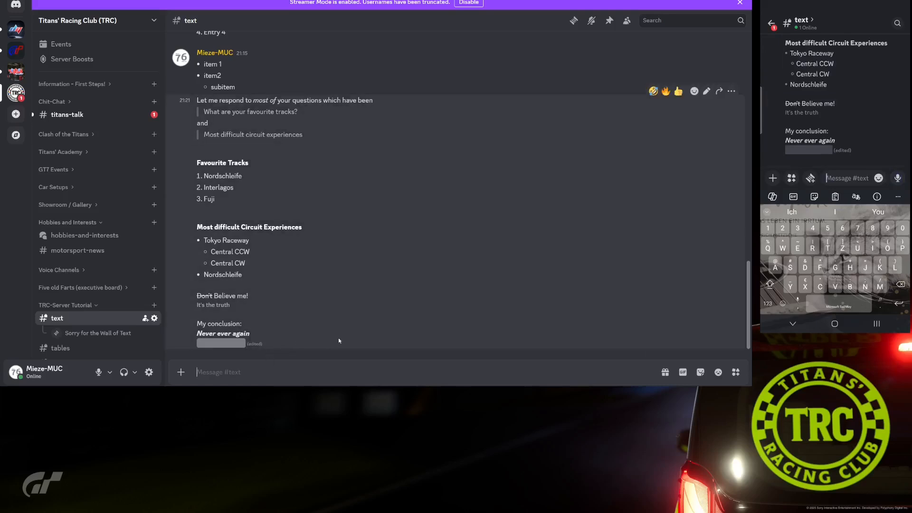
Reveal the spoiler at the end of the sent message and try selecting "Nordschleife" in the numbered list
left_click(215, 344)
double_click(233, 176)
right_click(234, 175)
left_click(222, 176)
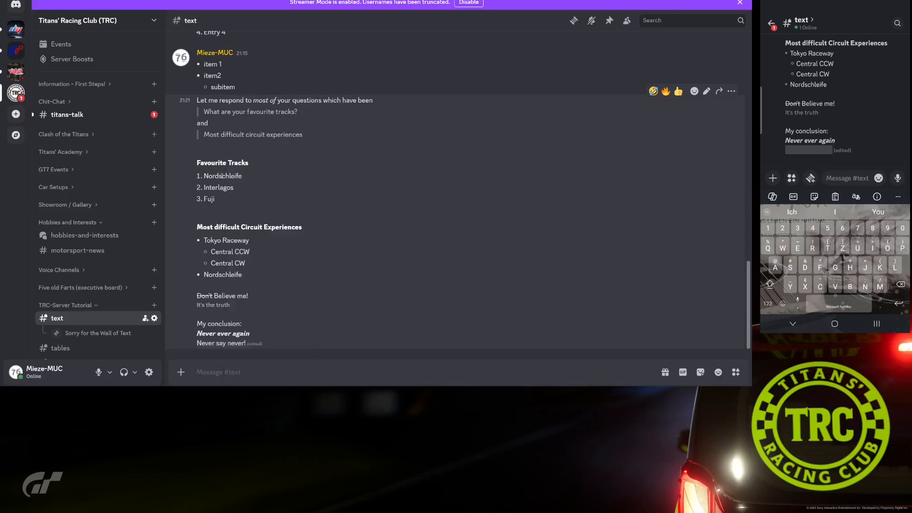
Open the sent message for editing, select "Nordschleife" and "Interlagos" in turn to view the formatting options, and cancel the edit
left_click(706, 91)
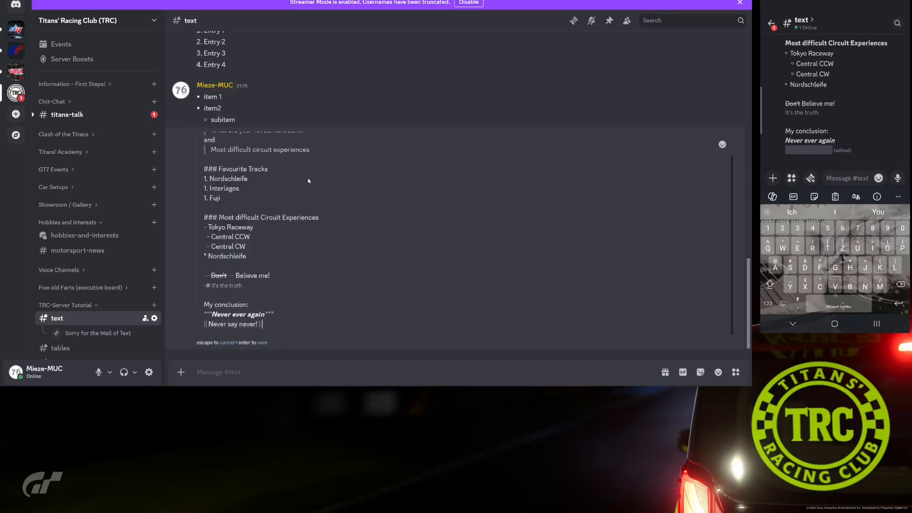
double_click(228, 179)
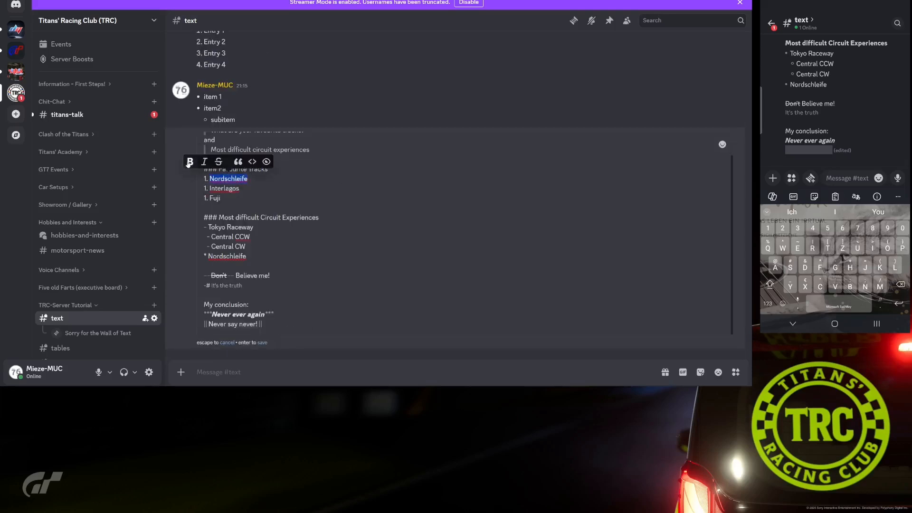
double_click(224, 188)
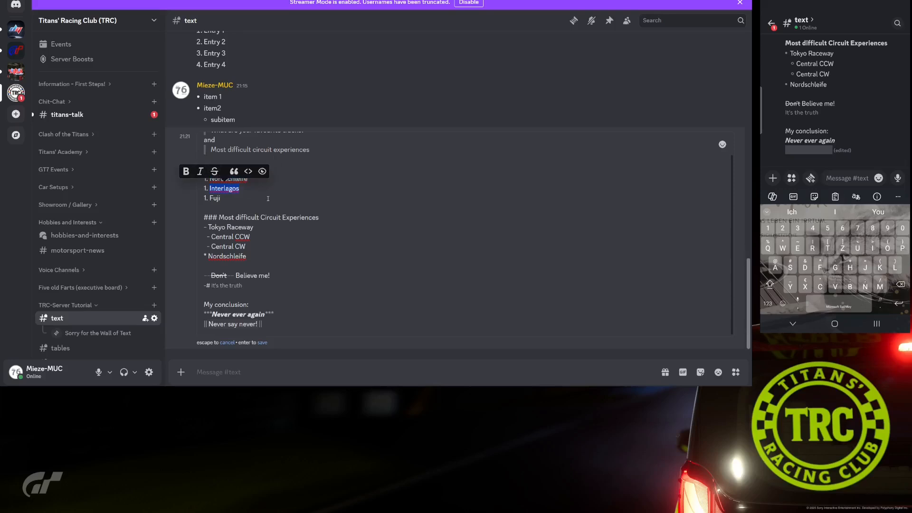
left_click(652, 156)
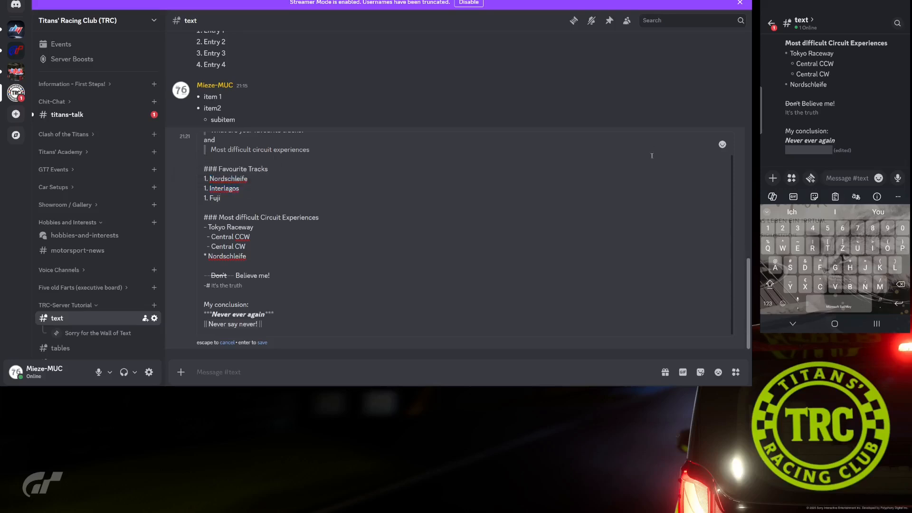
left_click(228, 343)
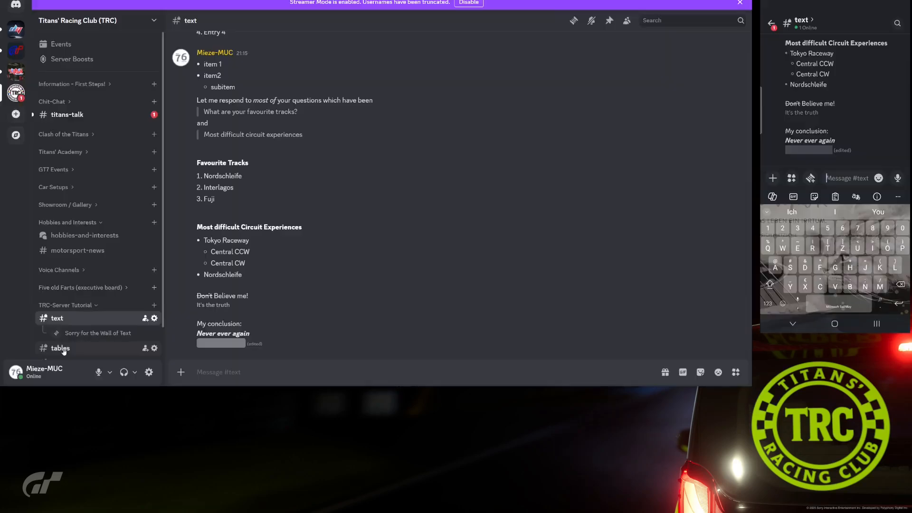
Start a message in the #tables channel with the heading "### My personal comments about Circuit Experiences"
left_click(64, 351)
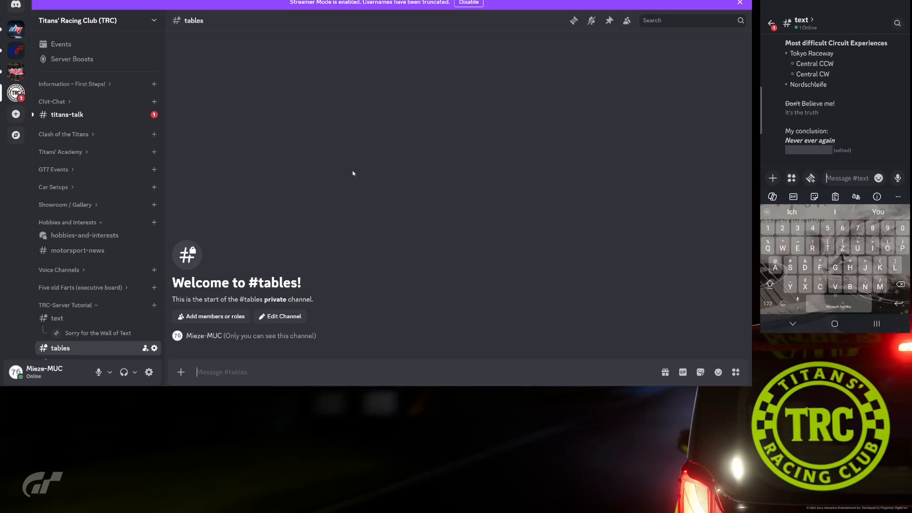
type("#")
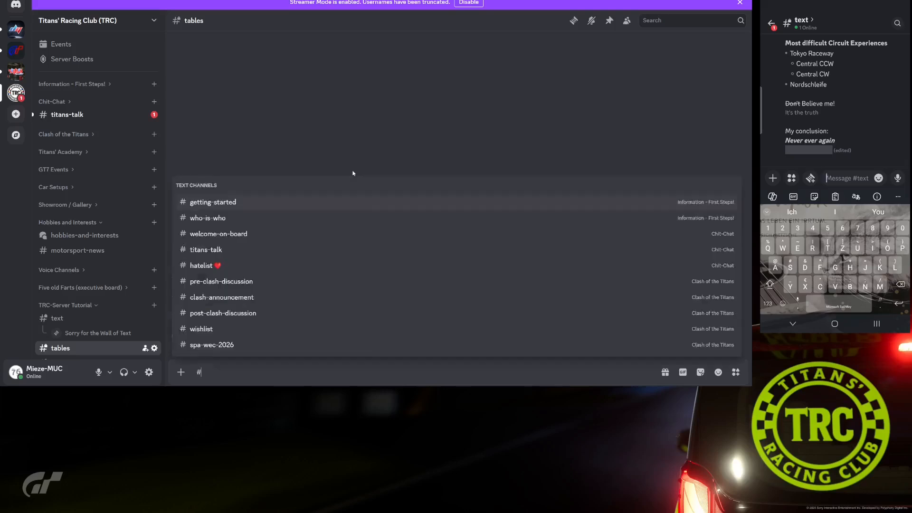
type("## M")
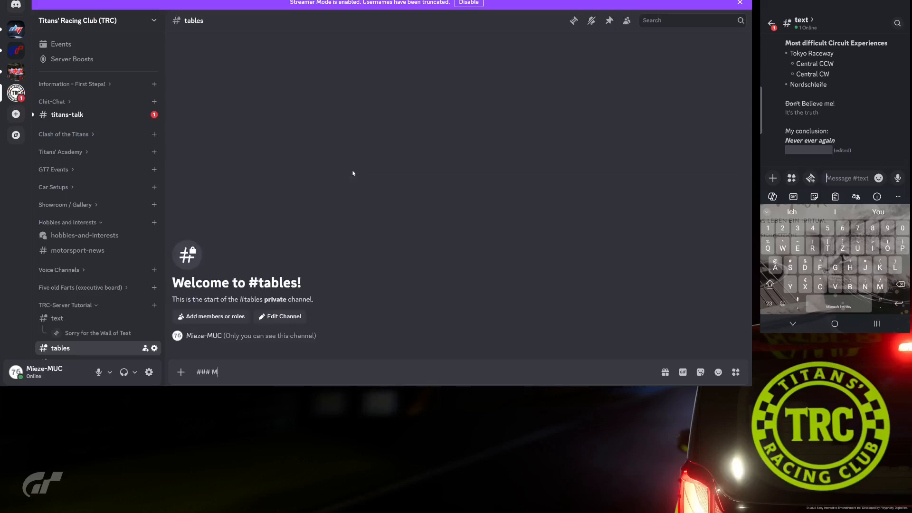
type("y personal comments about Circuit Experiences")
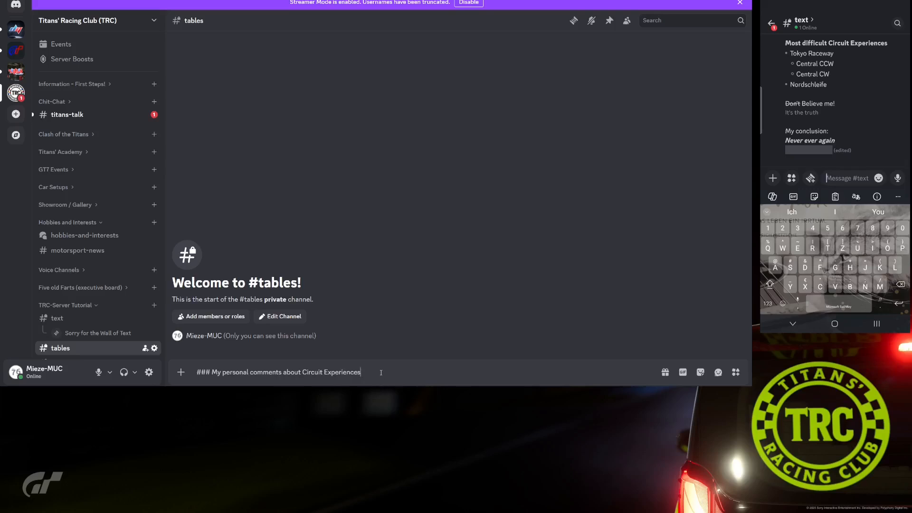
key("shift+Return")
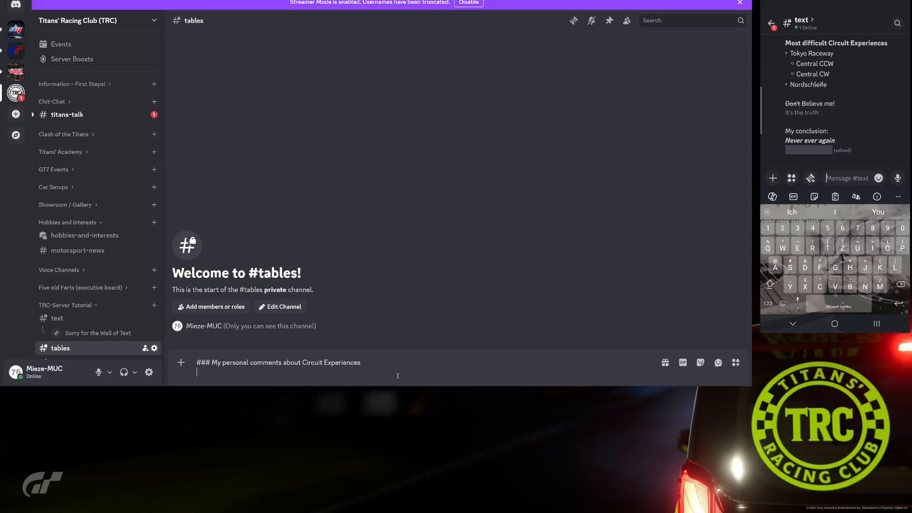
Add a code-block Track/Car/Comments table (Nordschleife, M6 GT3, done; Tokyo Central CW, WRX Gr.3, luckily done; Tokyo Central CCW, WRX Gr.3, never ever again) and send it
type("``` | Track             | Car       | Comments           | | ----------------- | --------- | ------------------ | | Nordschleife      | M6 GT3    | done               | | Tokyo Central CW  | WRX Gr.3  | luckily done       | | Tokyo Central CCW | WRX Gr.3  | never ever again   | ```")
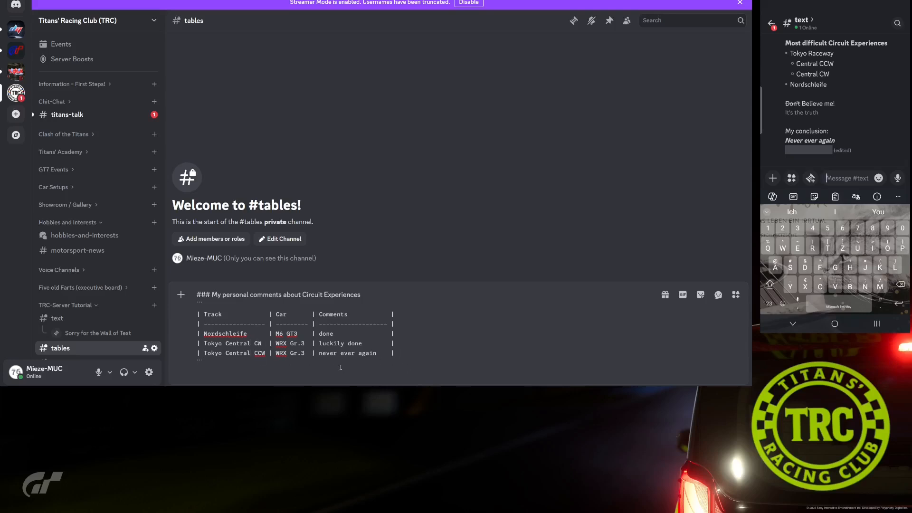
key("Return")
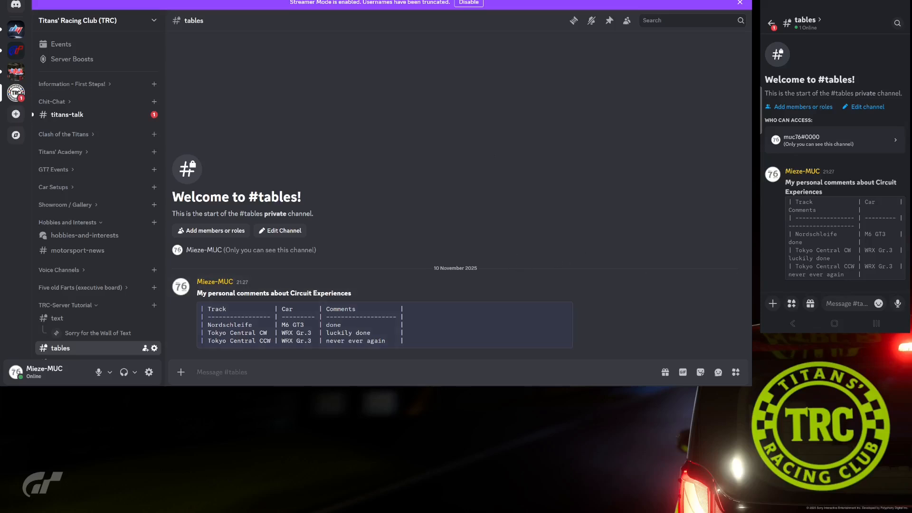
Bring the Excel workbook into view and copy the Track, Car and Comments table in B10:D13, including its header row
left_click_drag(808, 28, 417, 70)
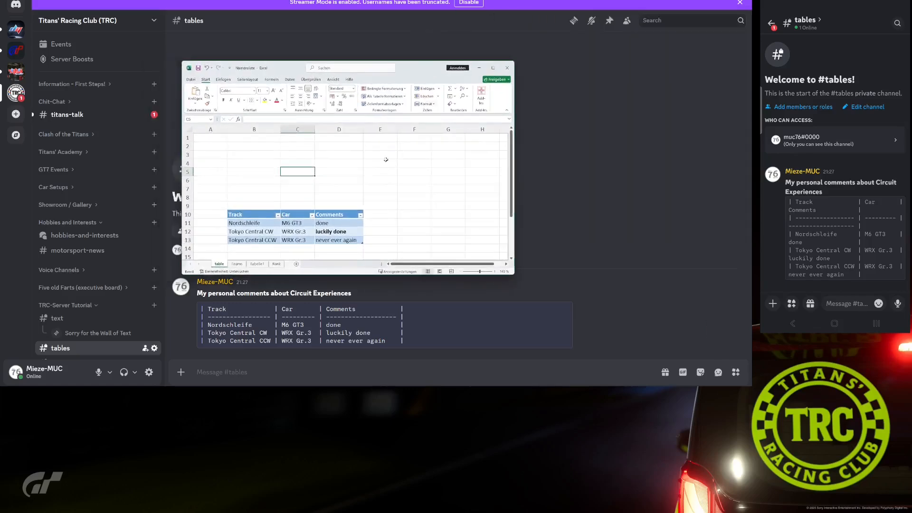
left_click_drag(257, 213, 333, 236)
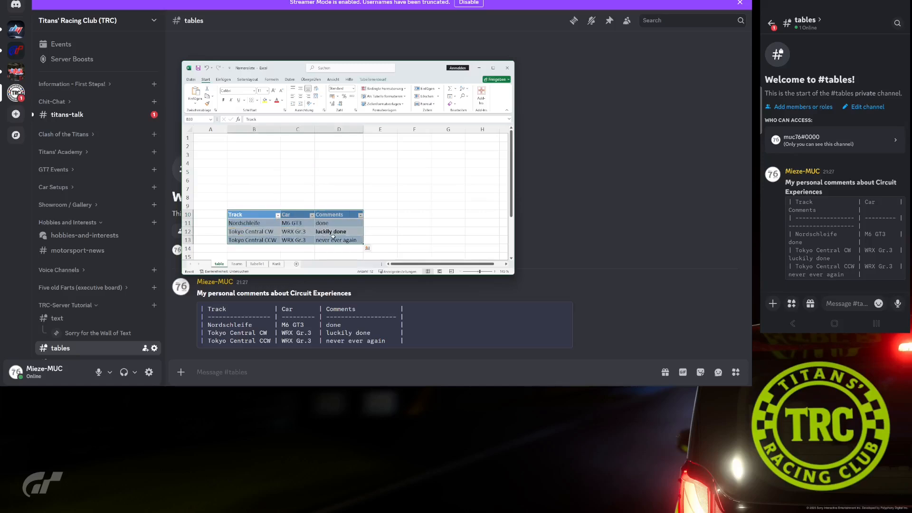
key("ctrl+c")
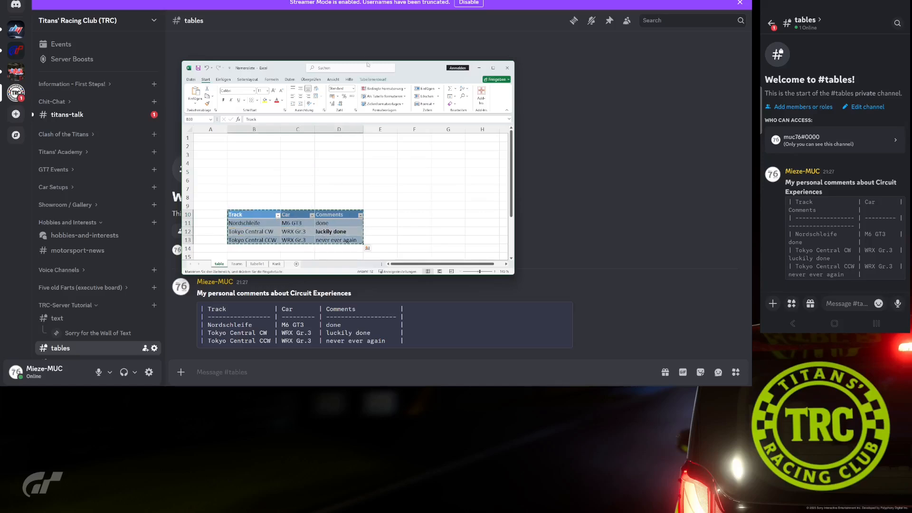
Return to Discord, post the copied Excel table as an image in #tables, and view the posted image enlarged
left_click_drag(417, 68, 911, 220)
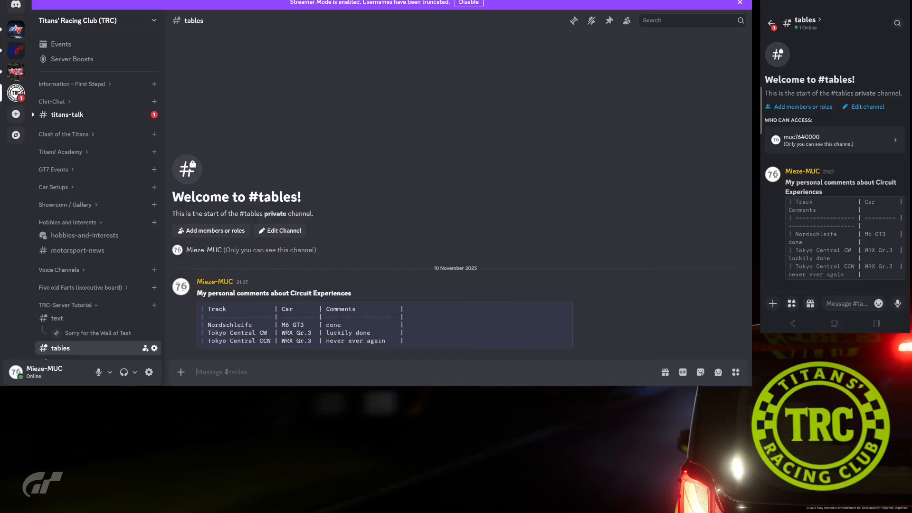
key("ctrl+v")
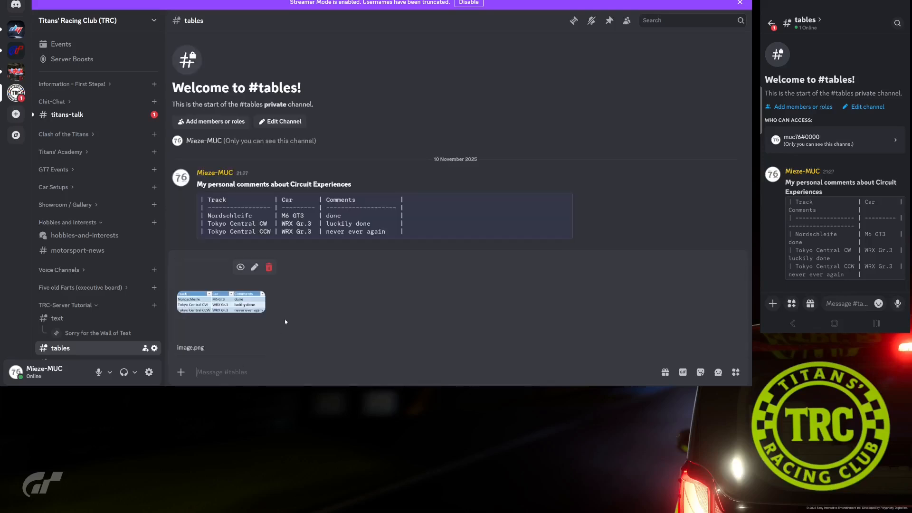
key("Return")
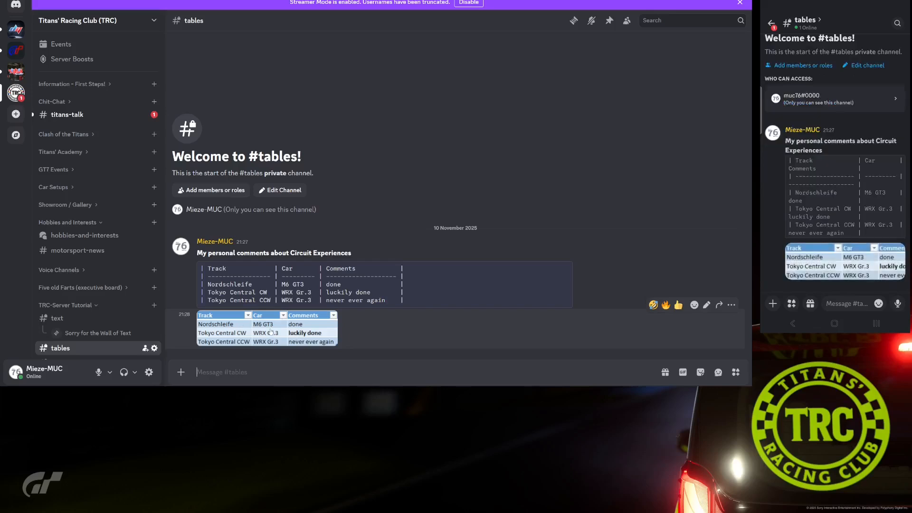
left_click(270, 331)
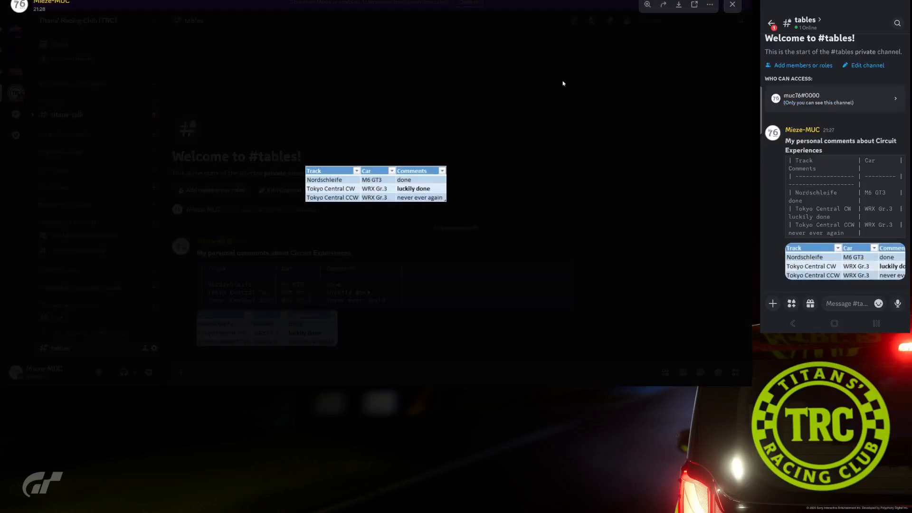
Leave the enlarged image and edit the code-block table so the Nordschleife comment reads "luckily done", saving the message
left_click(732, 4)
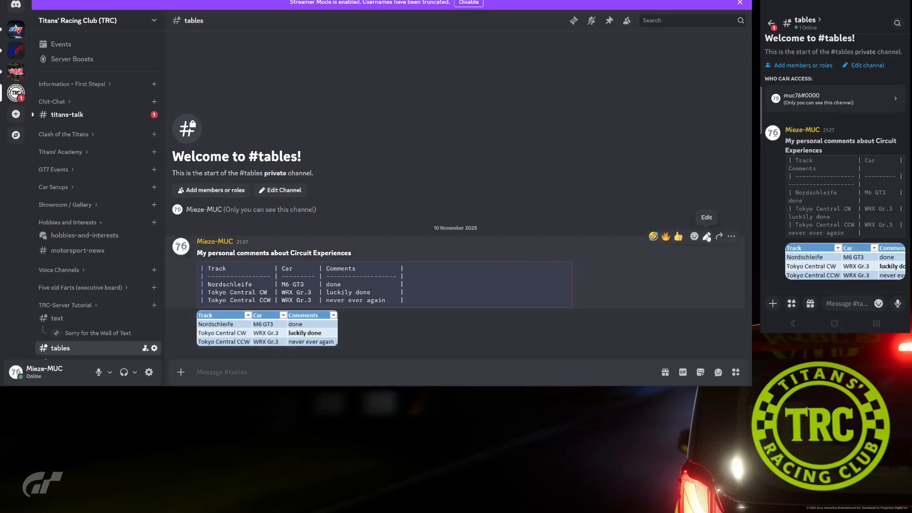
left_click(707, 236)
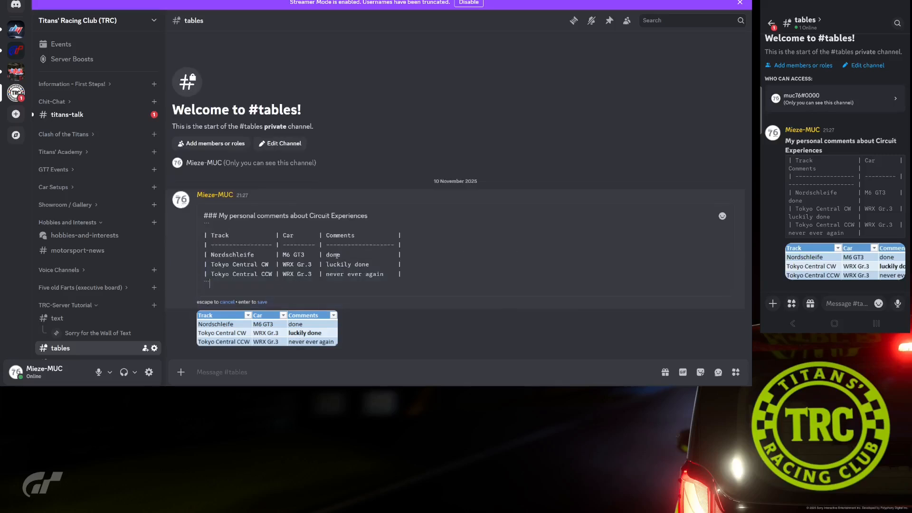
double_click(341, 263)
key("ctrl+c")
left_click(333, 254)
key("ctrl+v")
key("BackSpace")
left_click(263, 303)
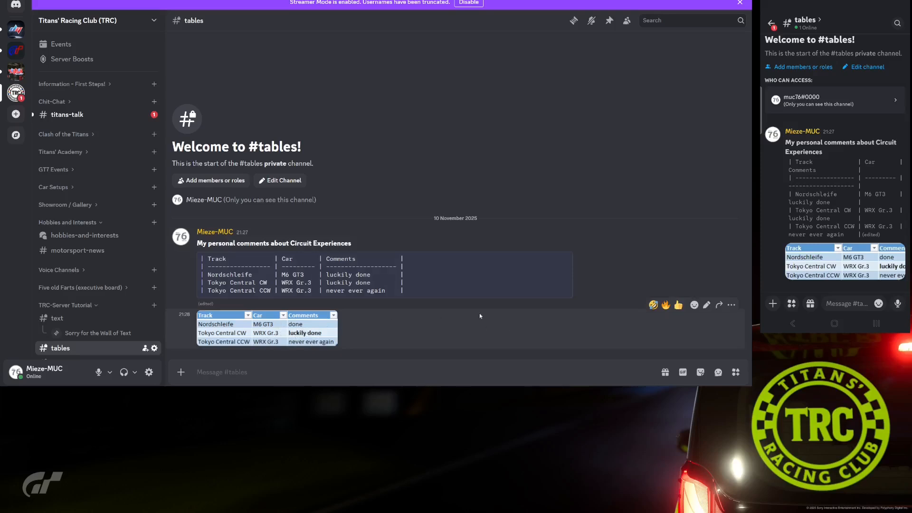
Caption the posted table image message with "Text", and revise the saved caption to "corrected Text"
left_click(706, 305)
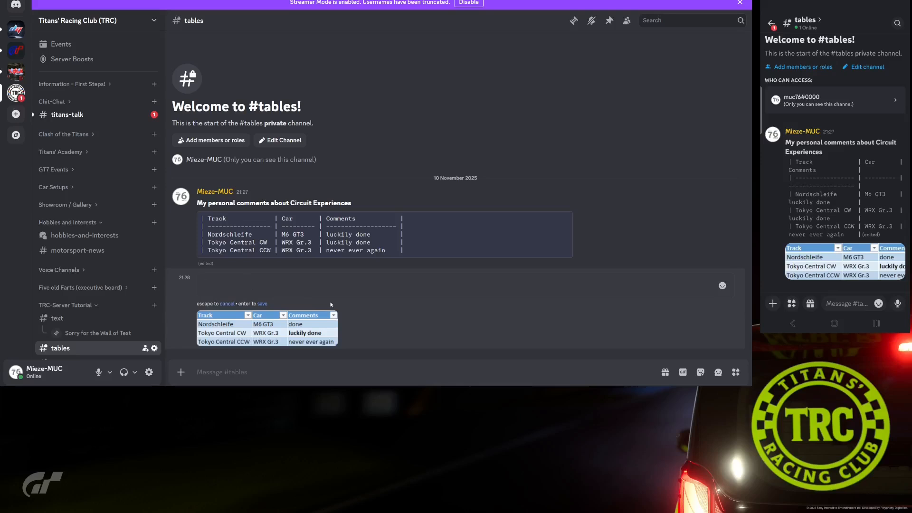
type("Text")
key("Return")
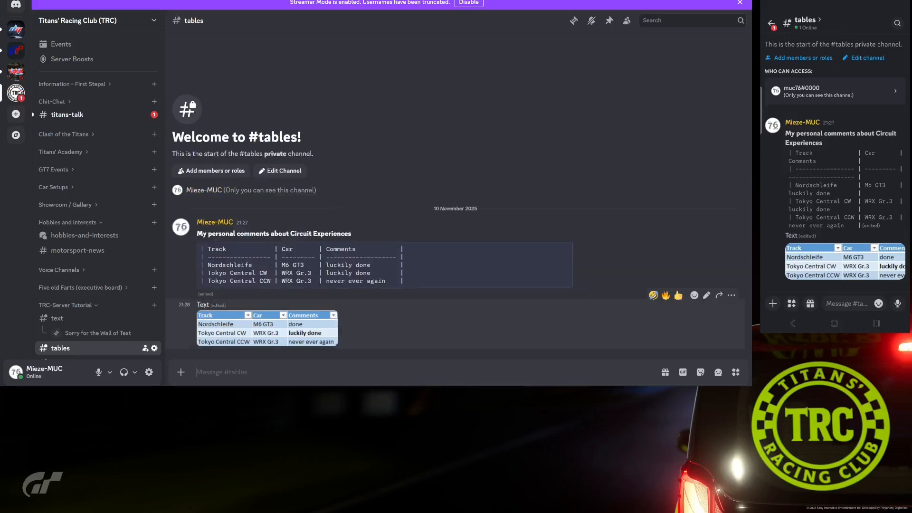
left_click(706, 295)
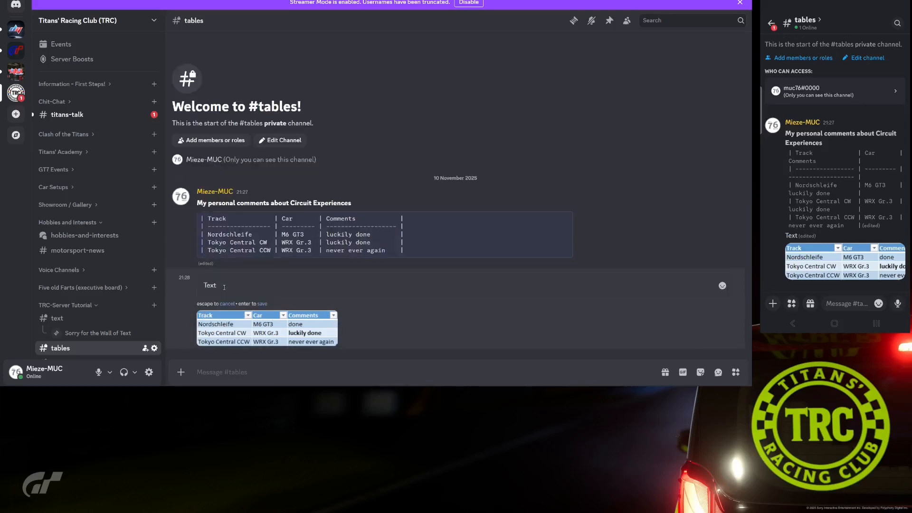
type("corrected")
key("Return")
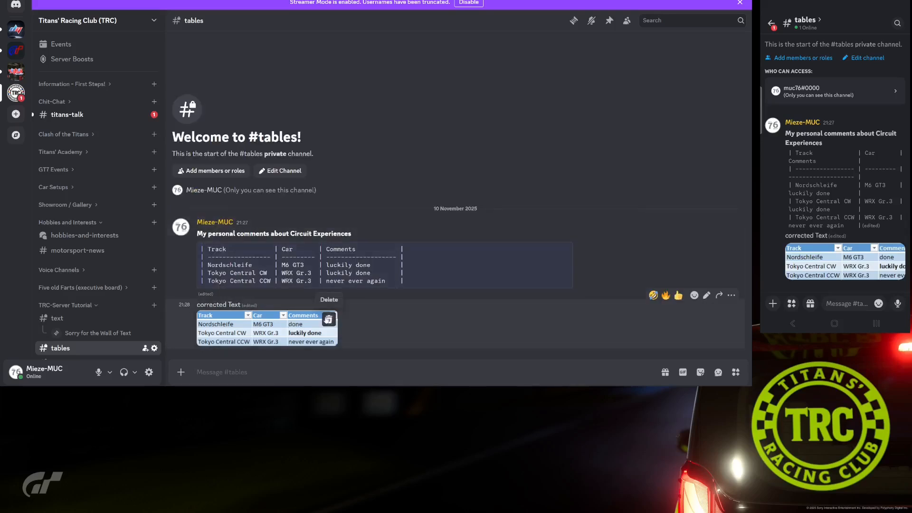
Remove the table image attachment from the "corrected Text" message and resave the message without changing its caption
left_click(328, 320)
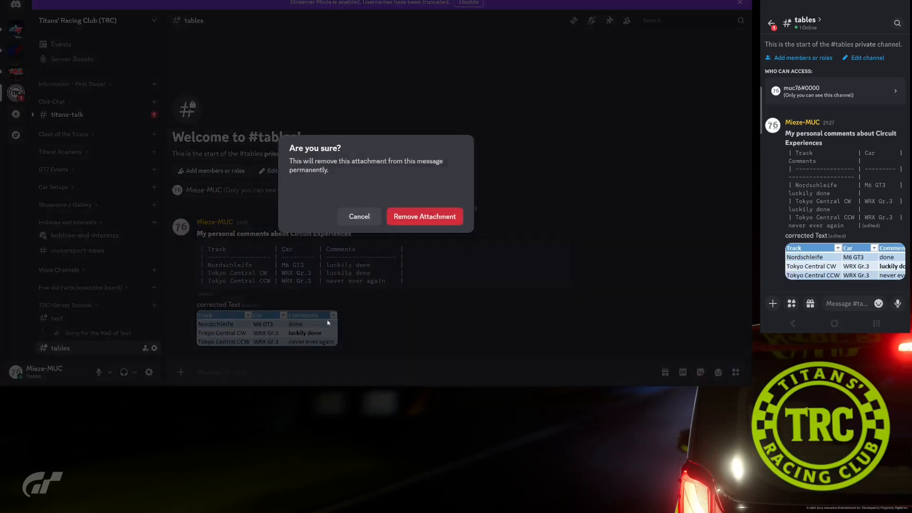
left_click(412, 220)
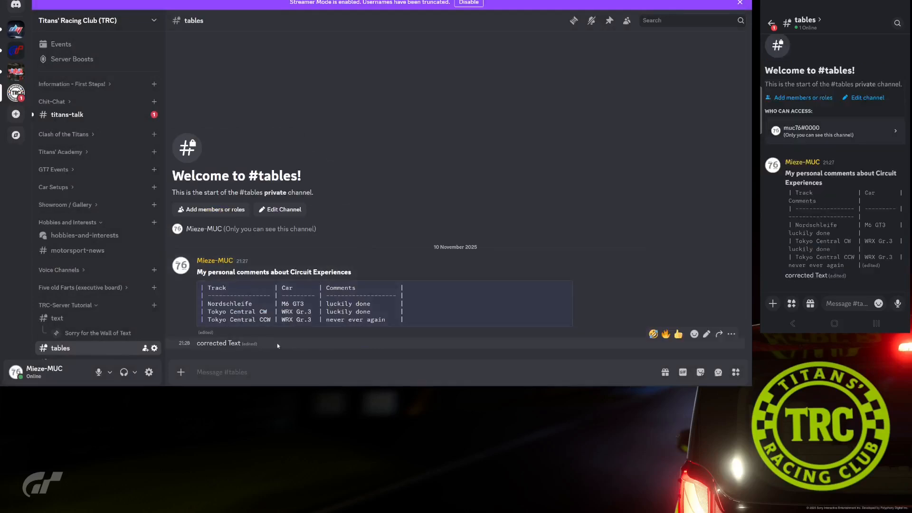
left_click(706, 334)
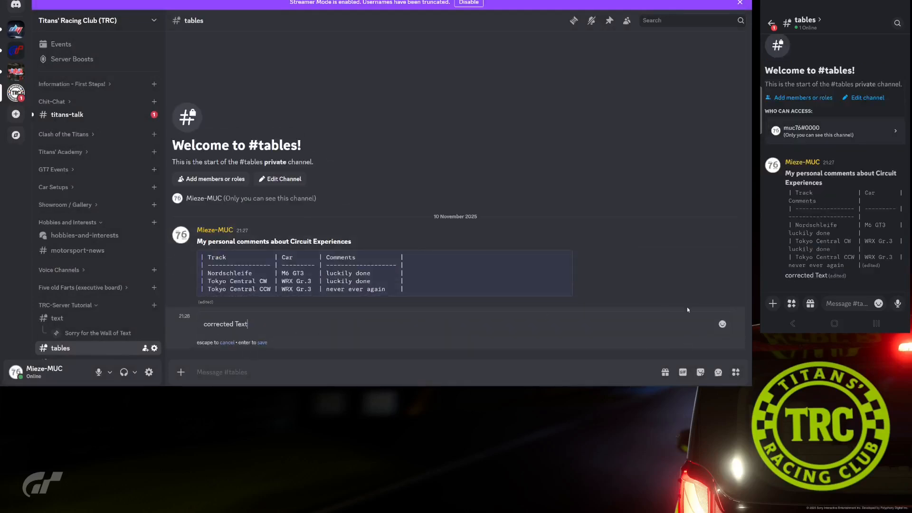
left_click(262, 342)
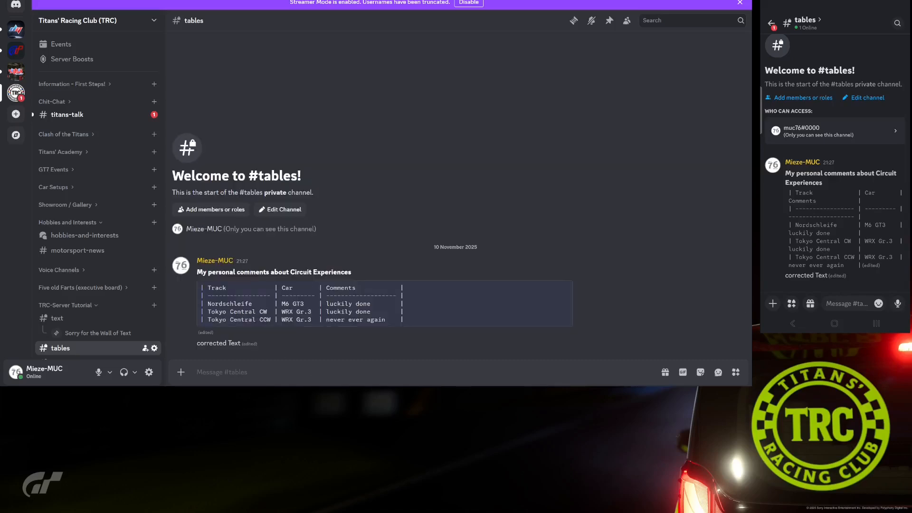
Bring the Excel workbook over Discord and change the Nordschleife comment in D11 to "luckily done"
left_click_drag(751, 31, 295, 93)
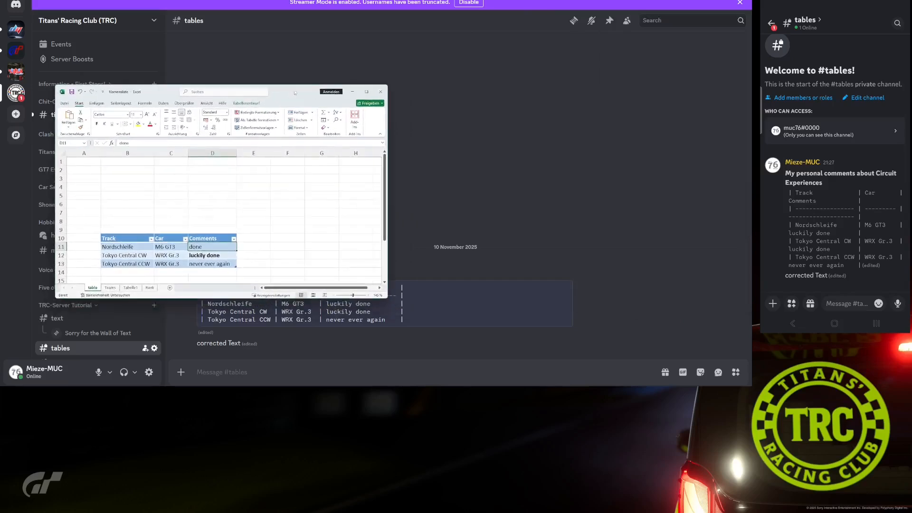
double_click(190, 247)
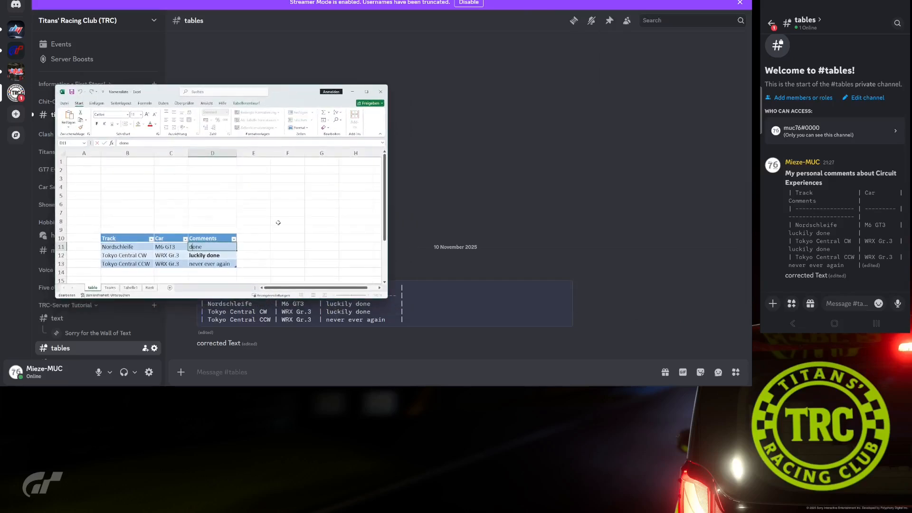
type("luckily")
key("Return")
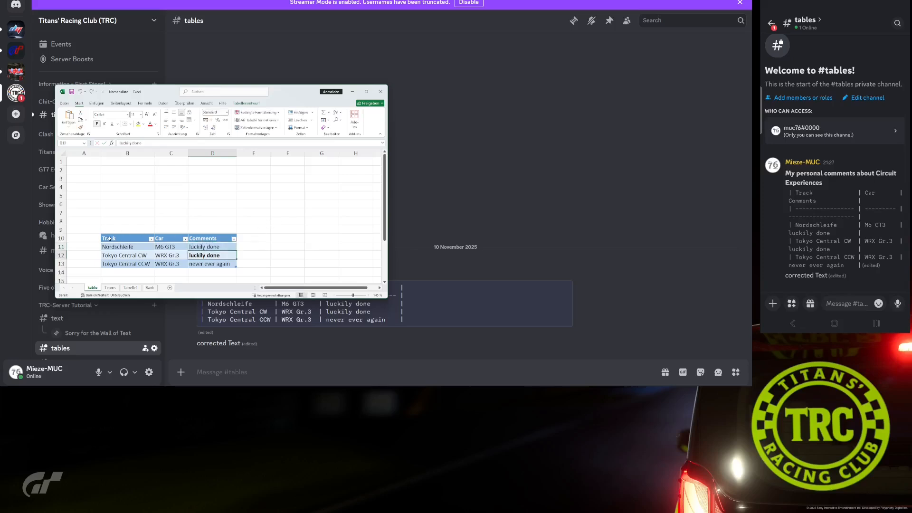
Copy the Excel table B10:D13 including its header row and post it as an image in Discord's #tables channel
left_click_drag(108, 238, 205, 265)
key("ctrl+c")
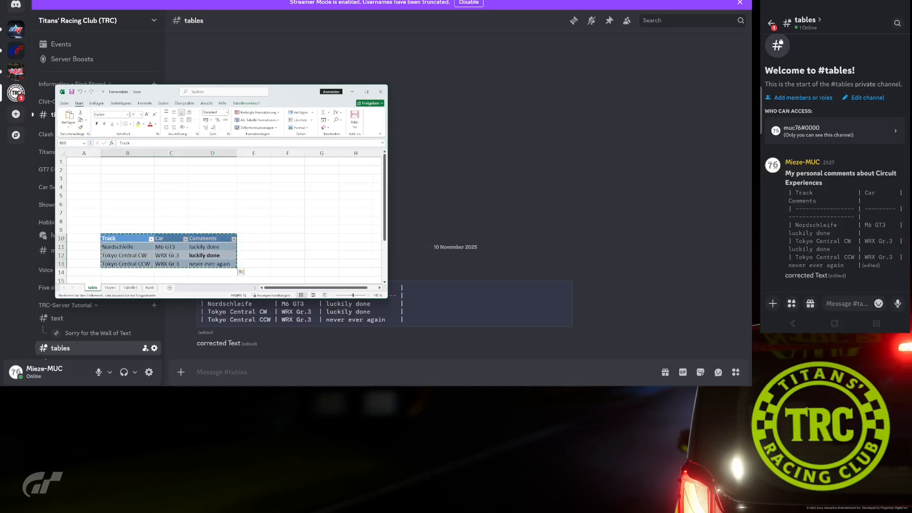
left_click(240, 376)
key("ctrl+v")
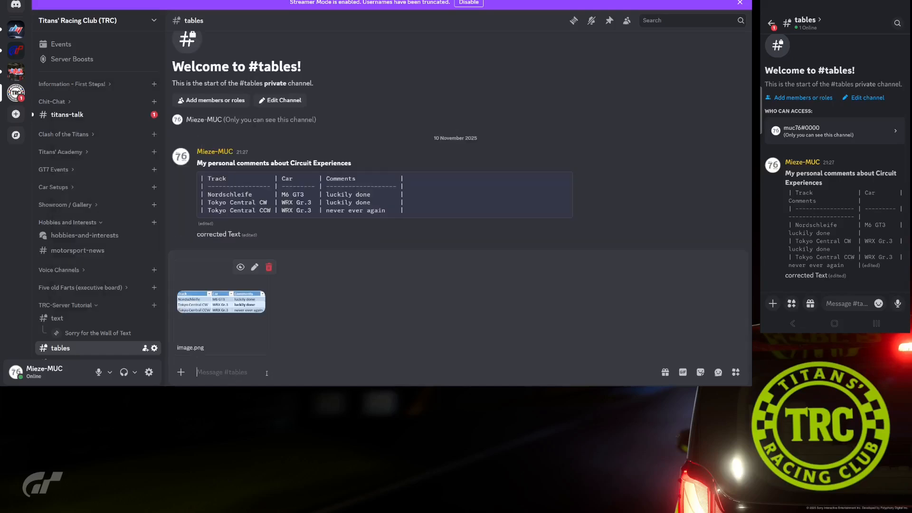
key("Return")
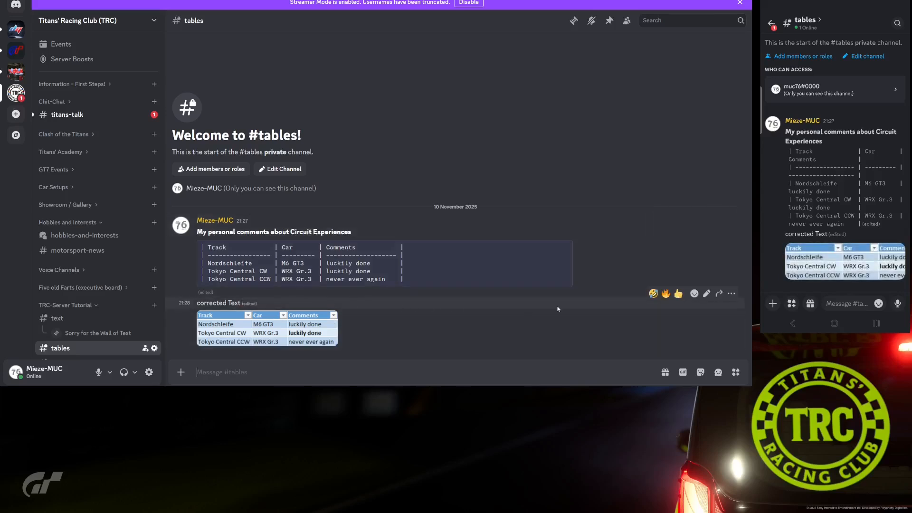
Delete the "corrected Text" message from #tables
left_click(730, 293)
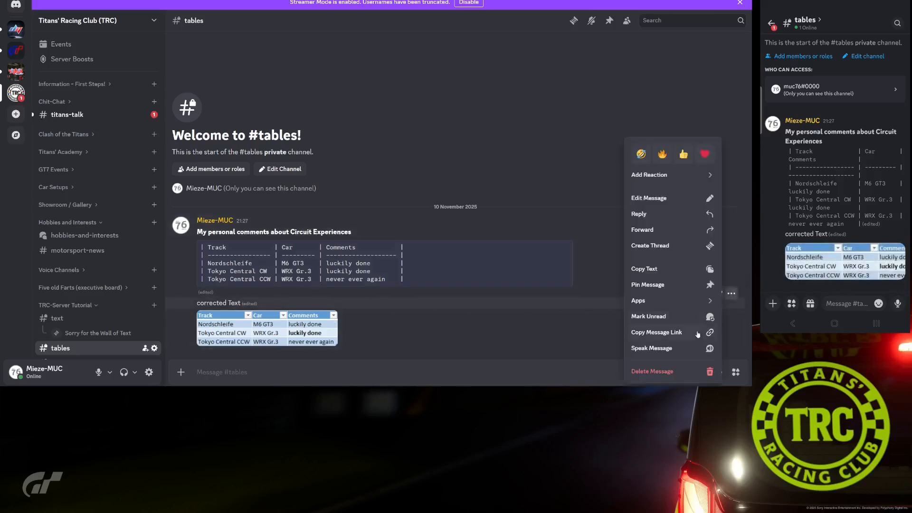
left_click(664, 372)
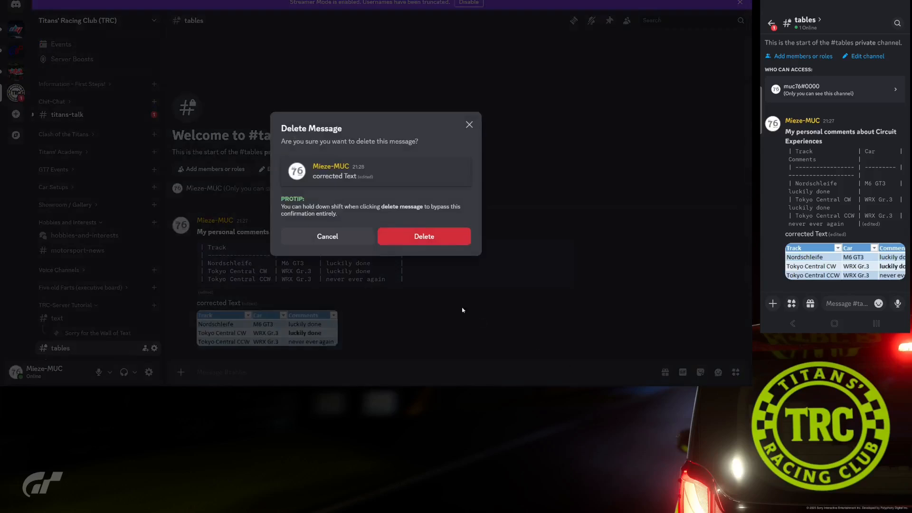
left_click(440, 246)
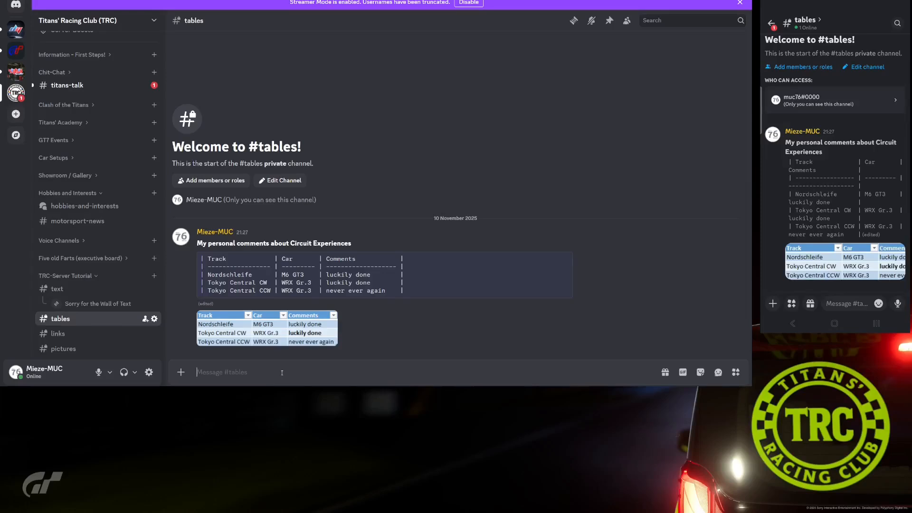
left_click(66, 334)
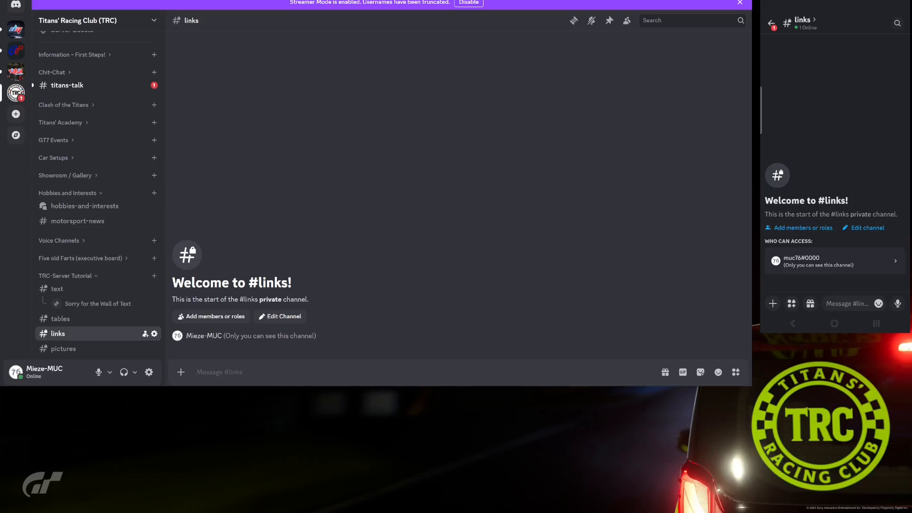
type("https://youtu.be/polAxbgybms")
key("Return")
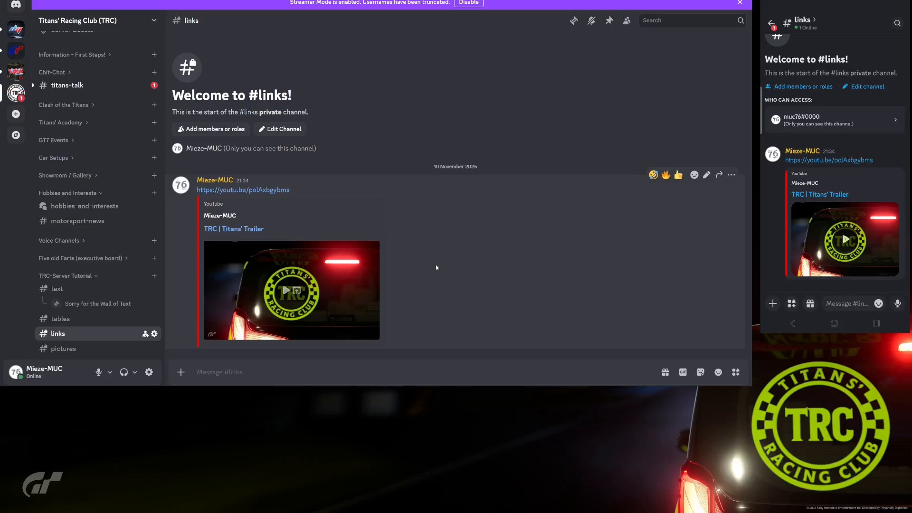
Edit the posted YouTube link message, adding the label "TRC | Titans' Trailer" in square brackets before the URL
left_click(708, 176)
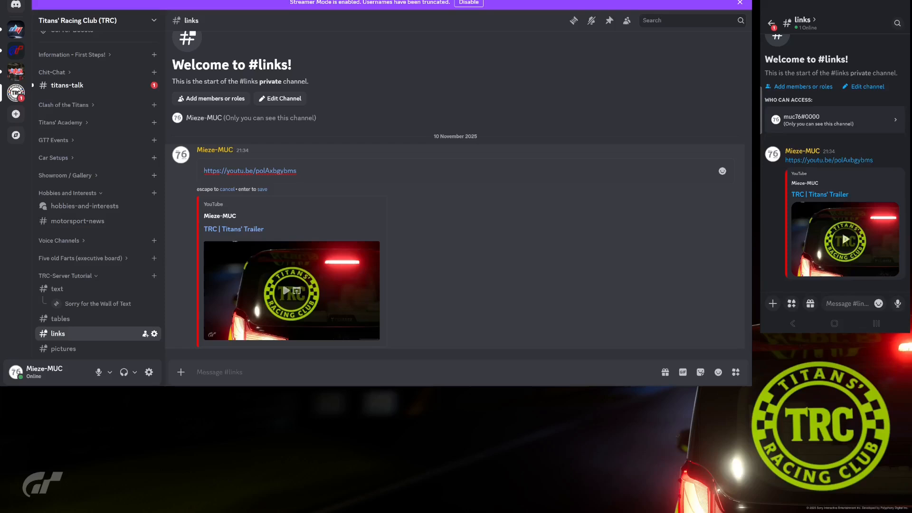
key("Home")
type("[]")
type("T")
type("RC")
type(" | T")
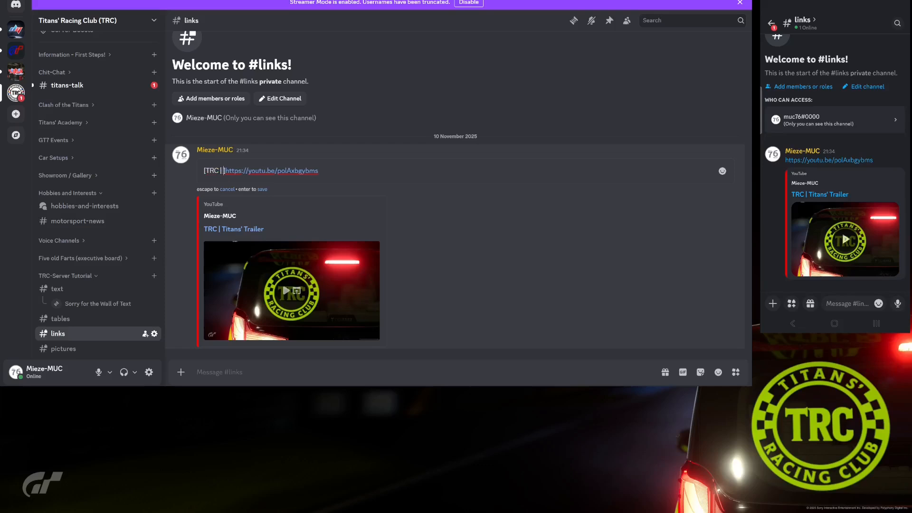
type("itan")
type("s")
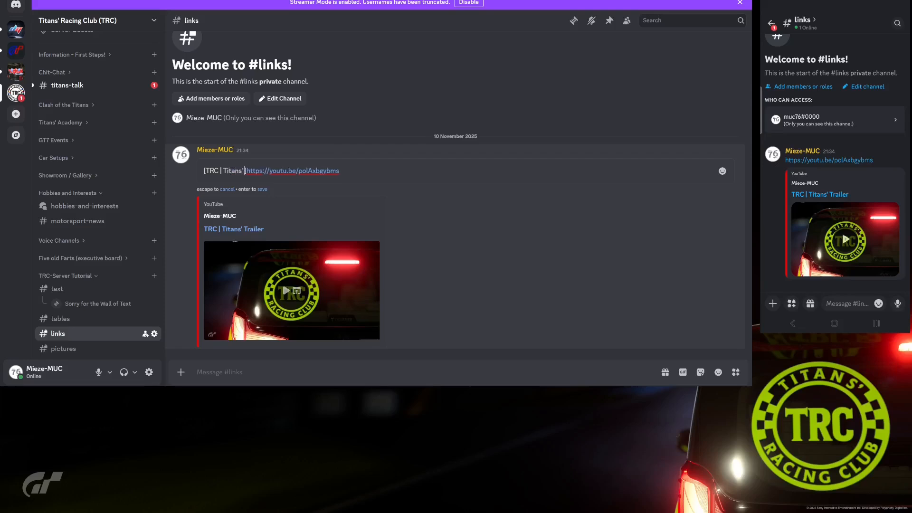
type("' Trailer] ")
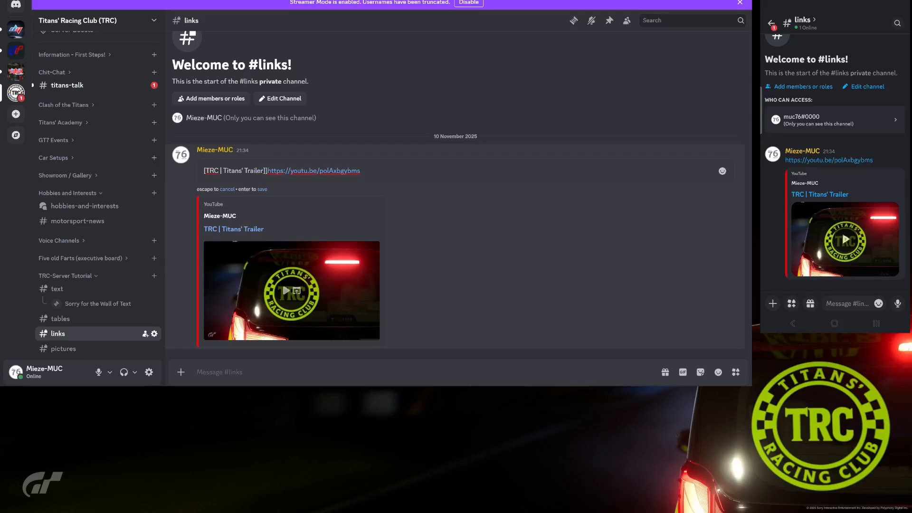
Enclose the URL in parentheses, save the message, and edit out the surplus closing square bracket after the label
type("(")
key("Right")
type(")")
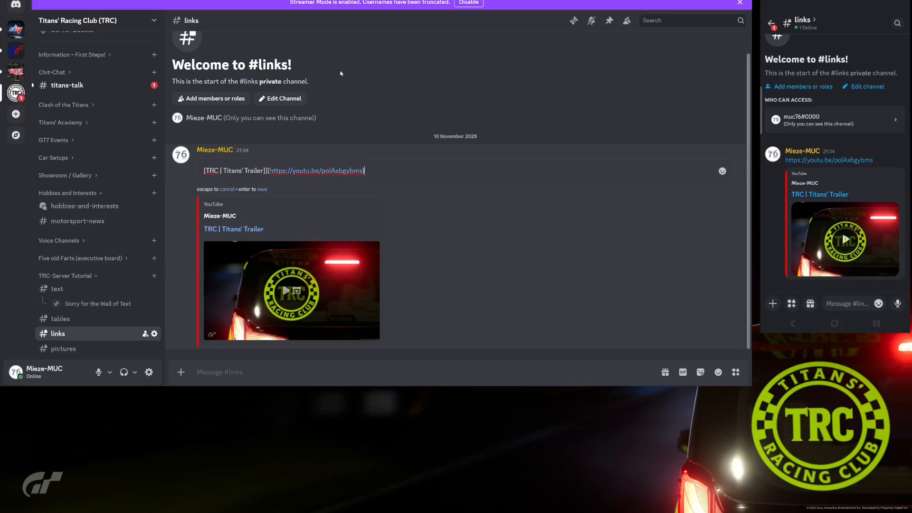
left_click(264, 189)
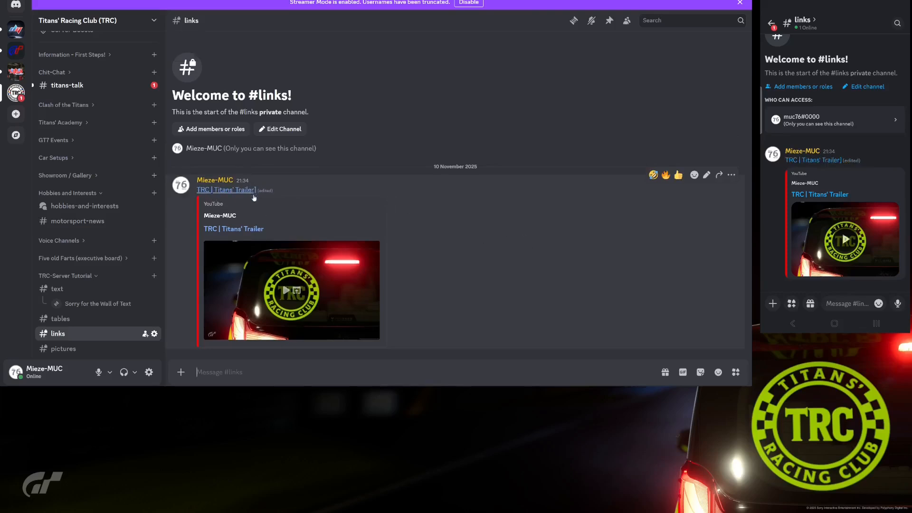
left_click(706, 175)
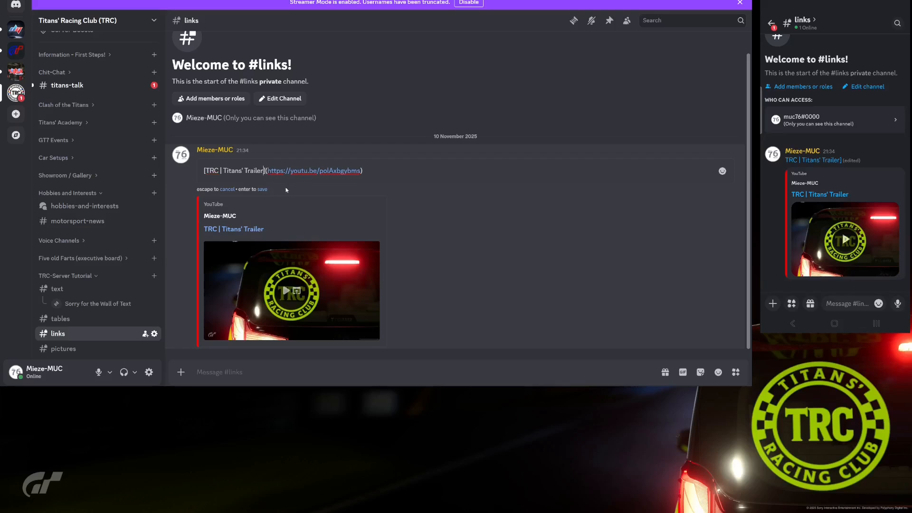
left_click(262, 189)
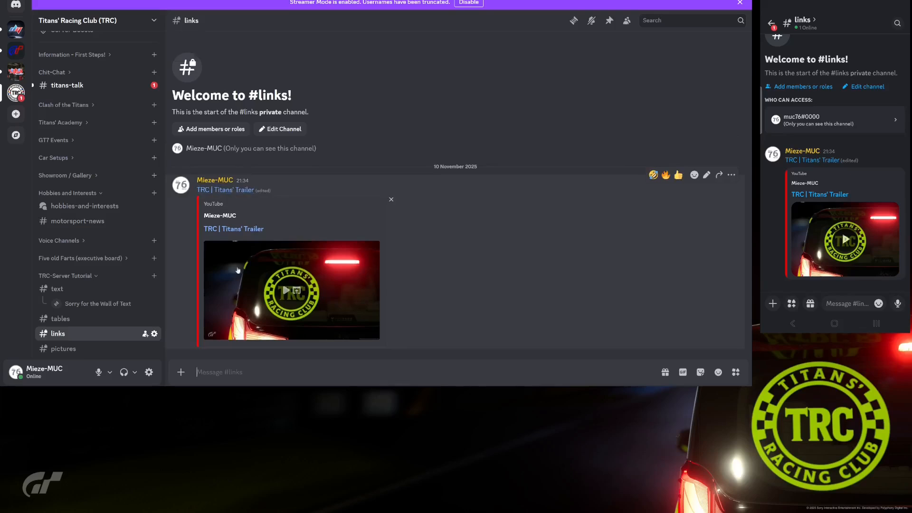
Suppress the video preview by wrapping the URL inside the parentheses in angle brackets and saving the message
left_click(706, 176)
left_click(359, 174)
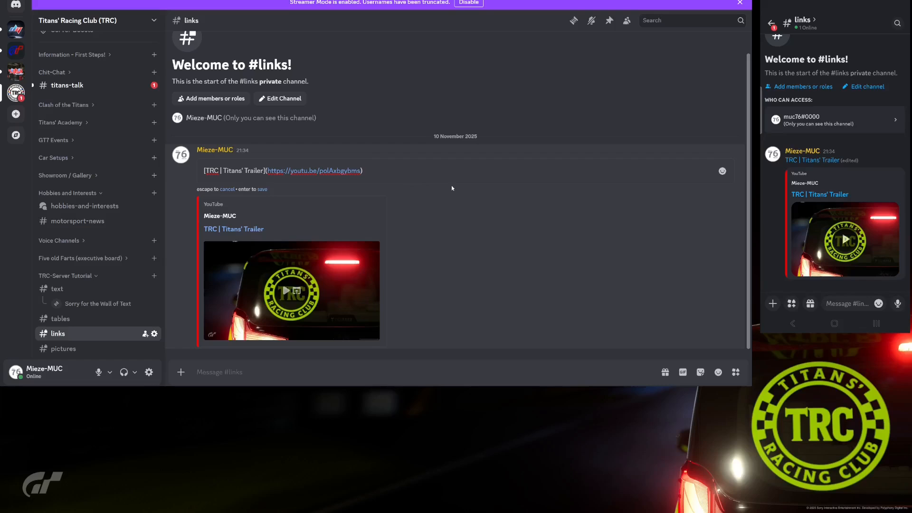
type(">")
type("<")
left_click(263, 189)
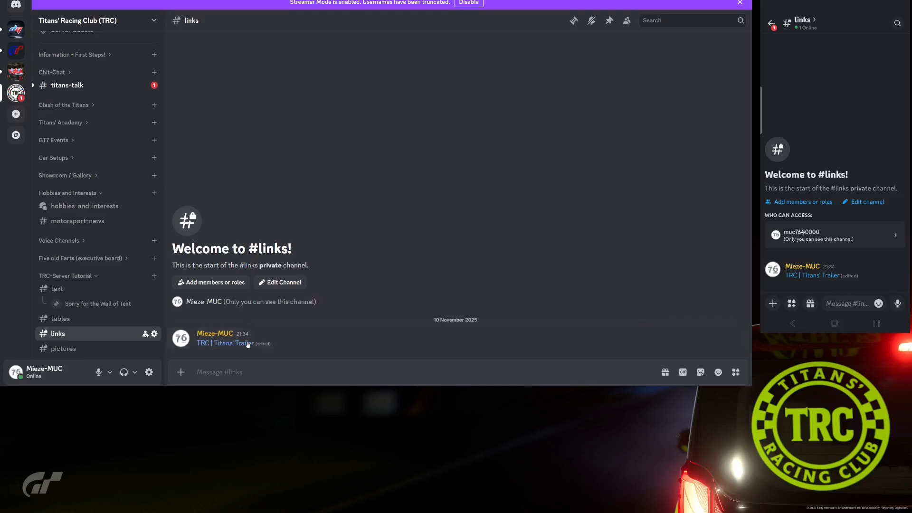
Edit the trailer link message, adding the ### heading prefix and removing the angle brackets around the URL, and save it
mouse_move(247, 346)
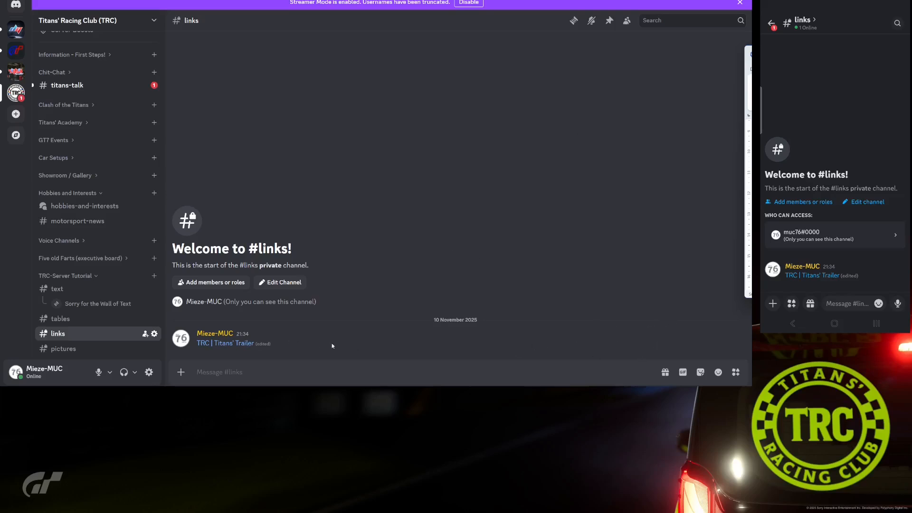
mouse_move(678, 325)
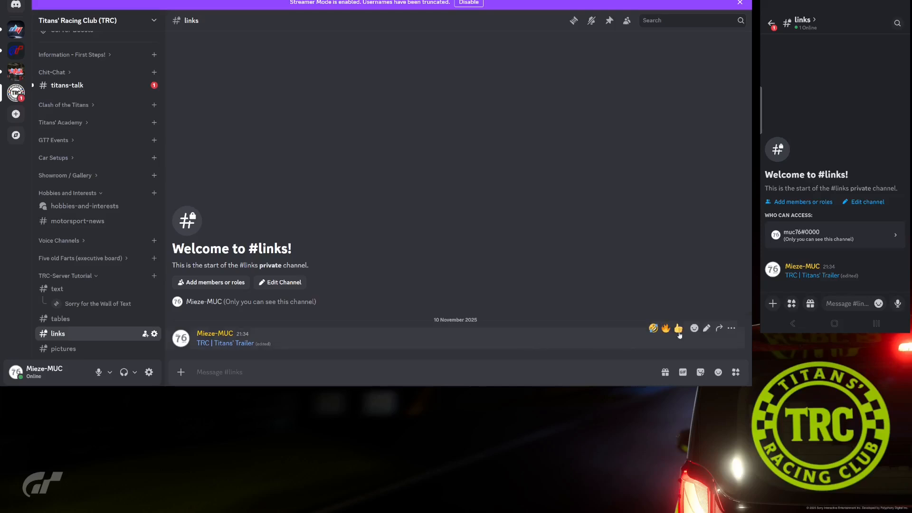
left_click(706, 328)
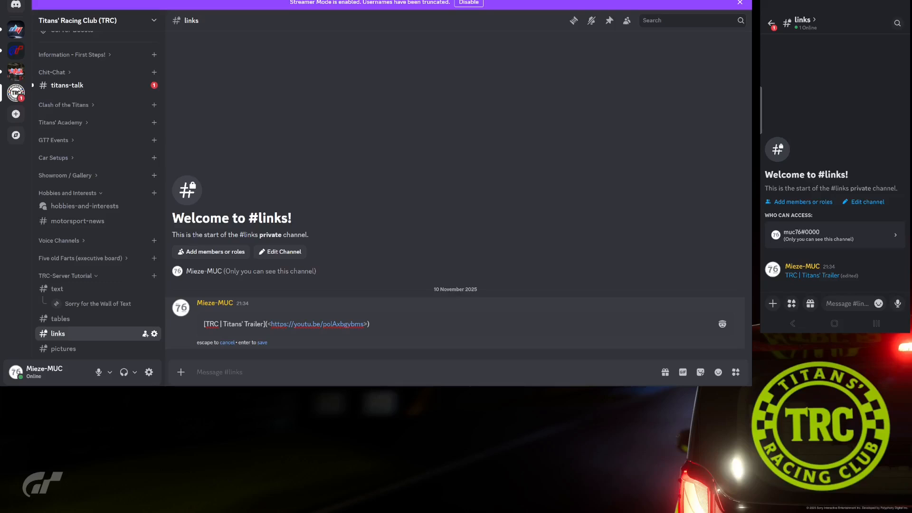
type("###")
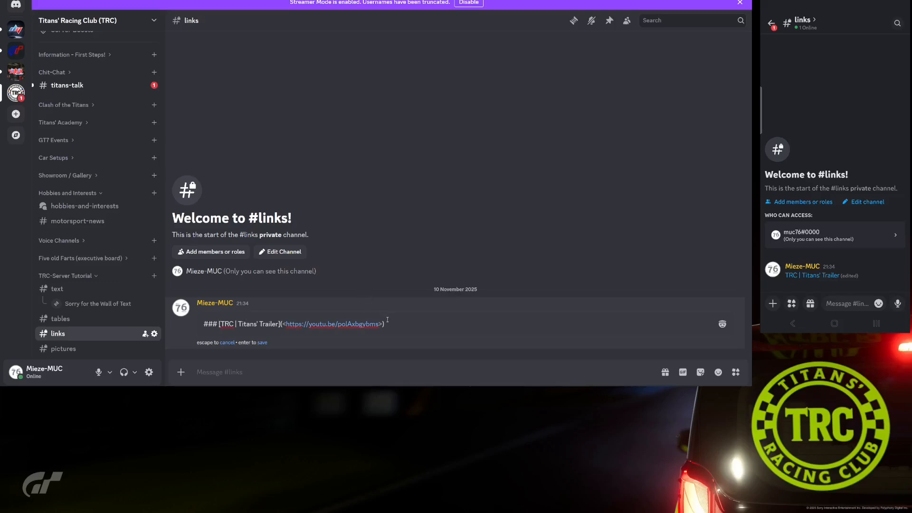
key("BackSpace")
key("BackSpace")
left_click(263, 343)
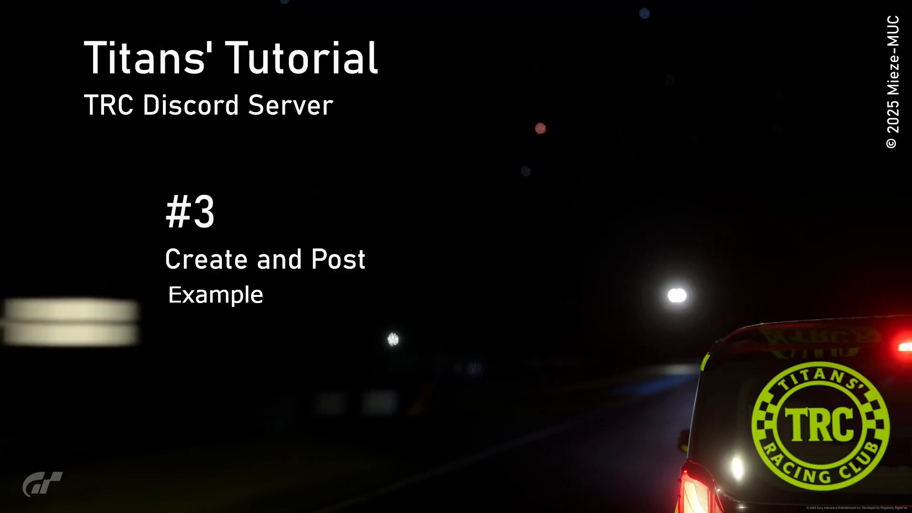
On the trailer's YouTube page, expand the video description and copy the chapter list from 0:00 Balanced Car Classes to 5:20 Outro
scroll(329, 203, "down", 2)
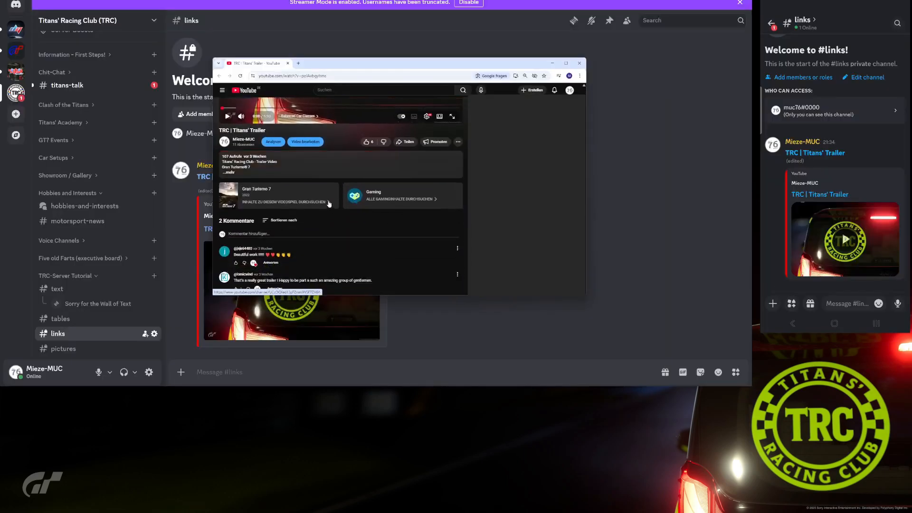
left_click(235, 173)
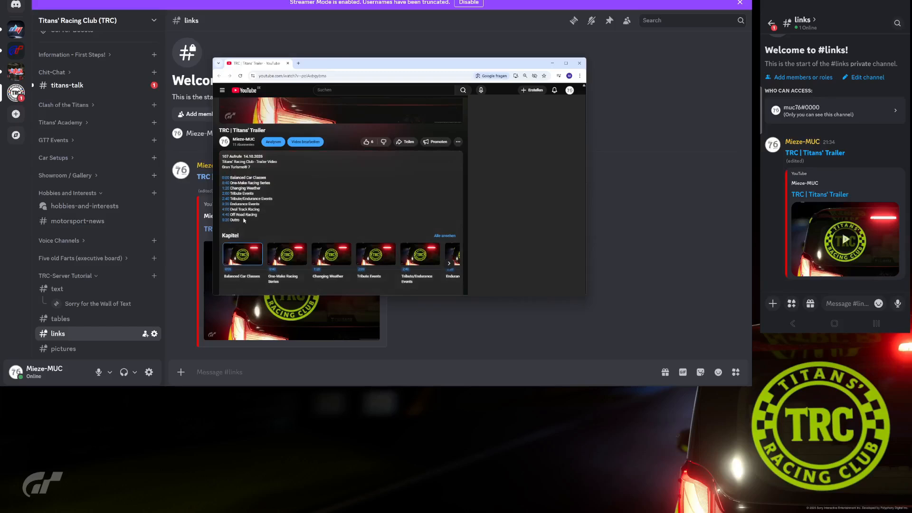
left_click_drag(244, 219, 220, 181)
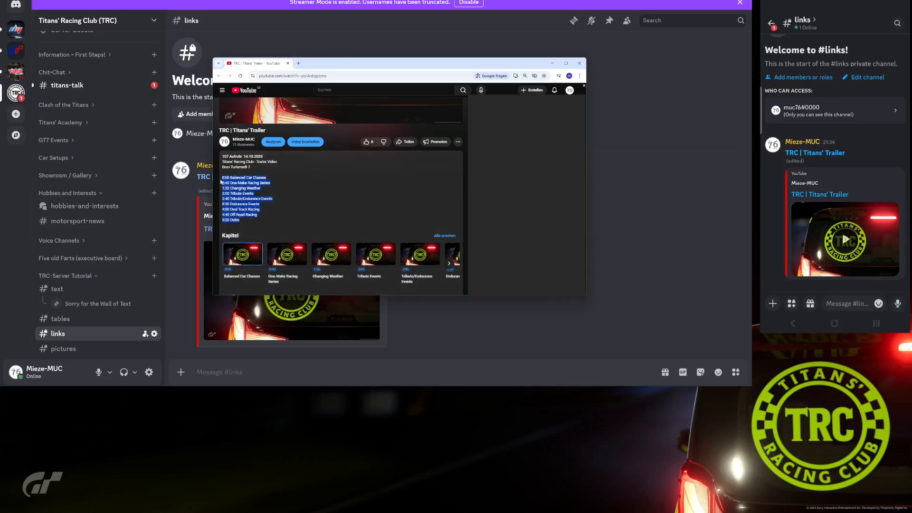
left_click(267, 215)
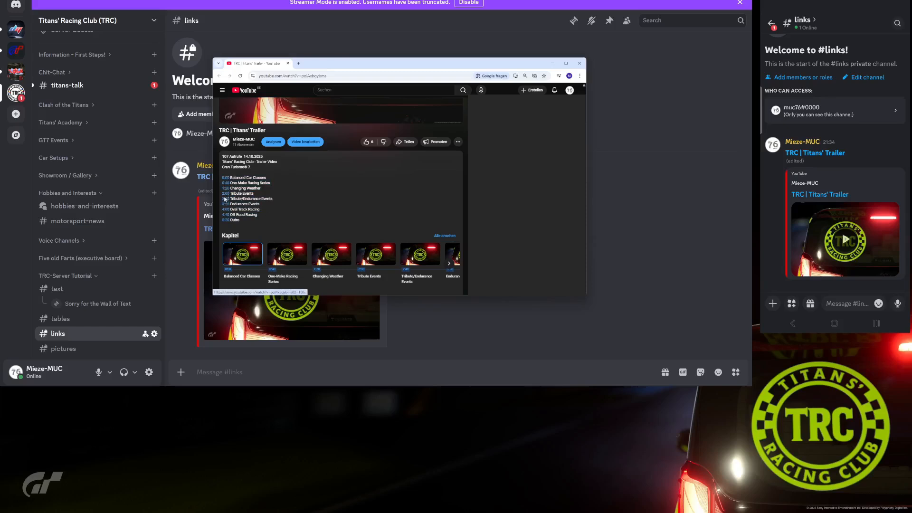
Play the trailer from the 4:40 Off Road Racing timestamp, pause it, and close the browser window
scroll(229, 204, "up", 1)
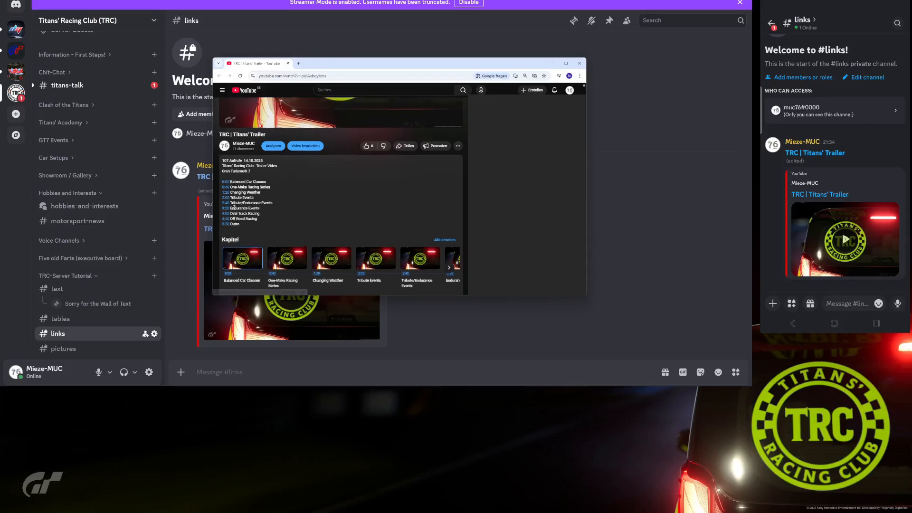
left_click(226, 244)
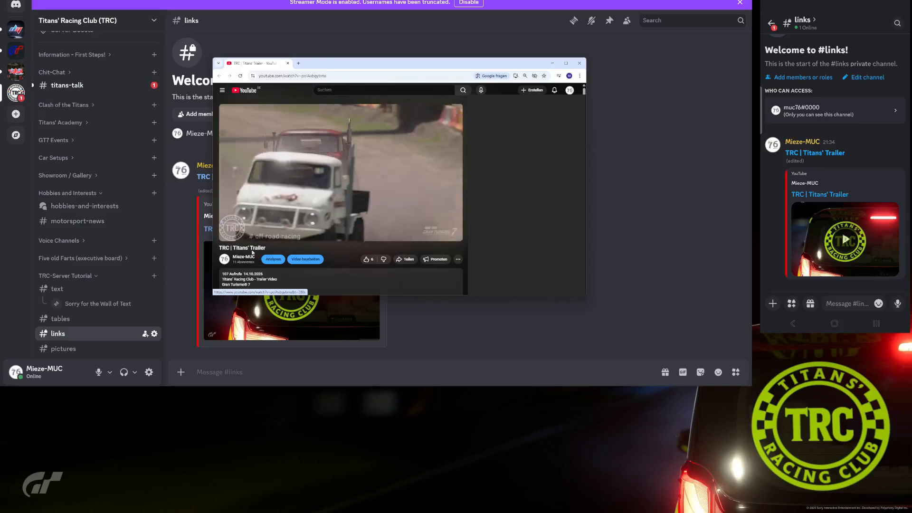
left_click(229, 234)
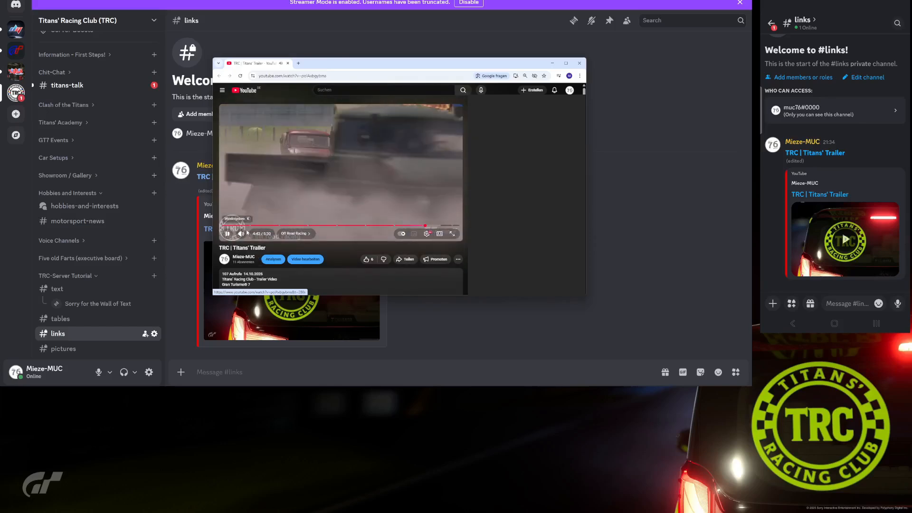
left_click(580, 63)
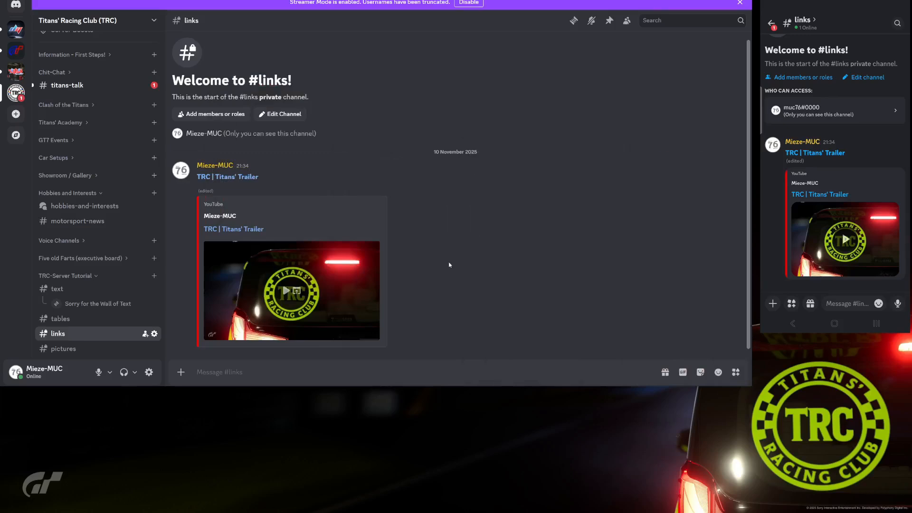
Post the copied chapter list, 0:00 Balanced Car Classes through 5:20 Outro, in Discord's #links channel
left_click(241, 379)
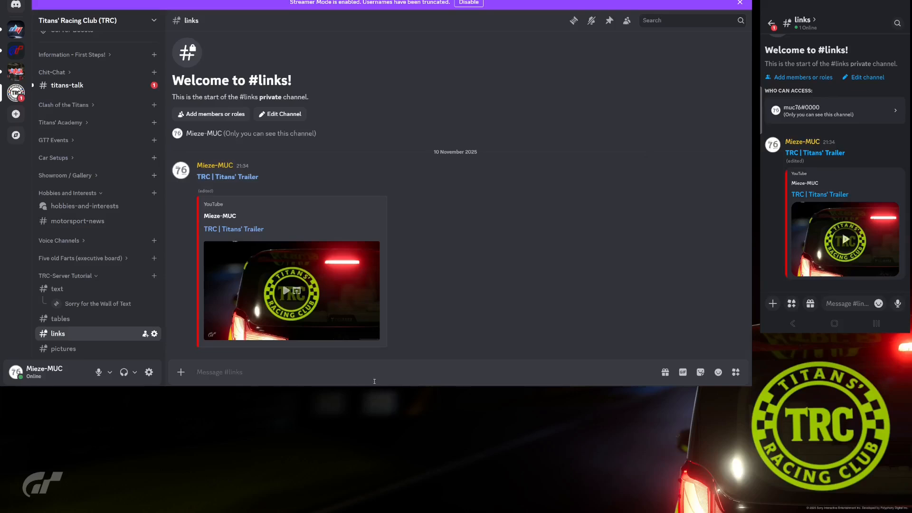
type("0:00 Balanced Car Classes 0:40 One-Make Racing Series 1:20 Changing Weather 2:00 Tribute Events 2:40 Tribute/Endurance Events 3:20 Endurance Events 4:00 Oval Track Racing 4:40 Off Road Racing 5:20 Outro")
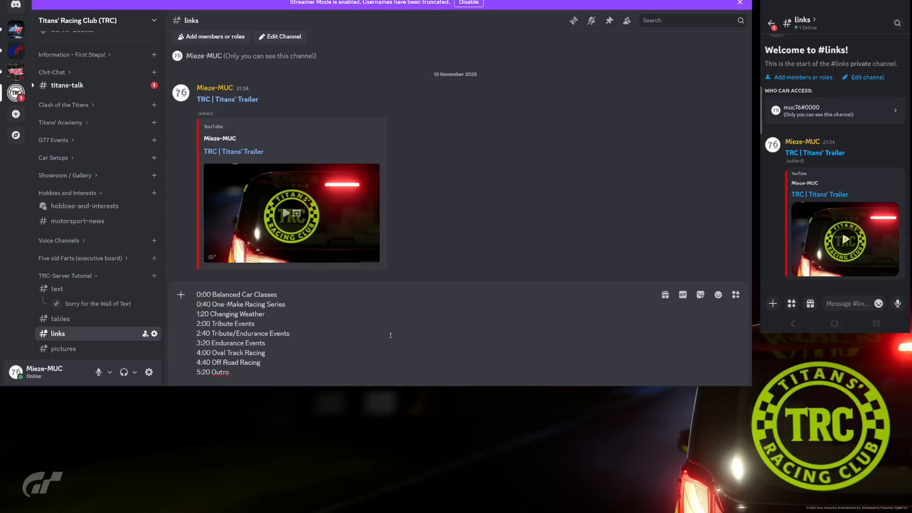
key("Return")
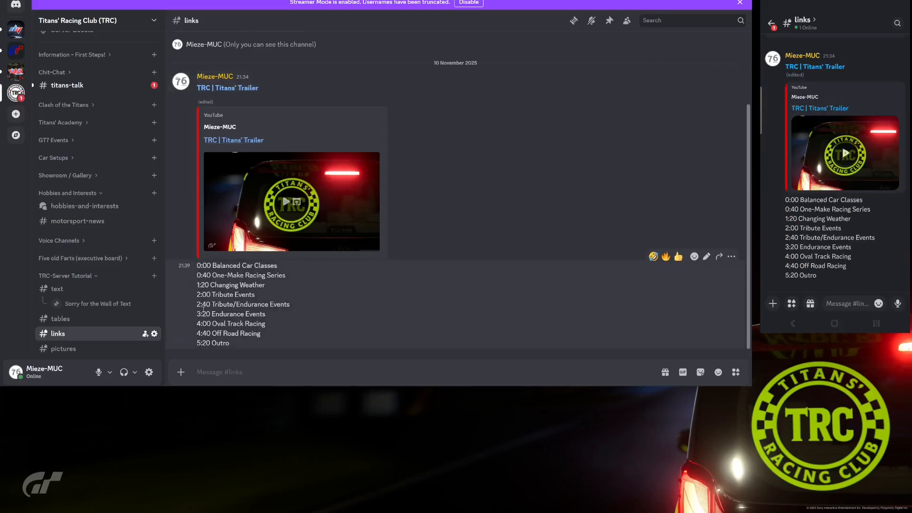
Edit the chapter list message, adding "### Table of Contents" as a heading line above the first entry, and save it
left_click(707, 257)
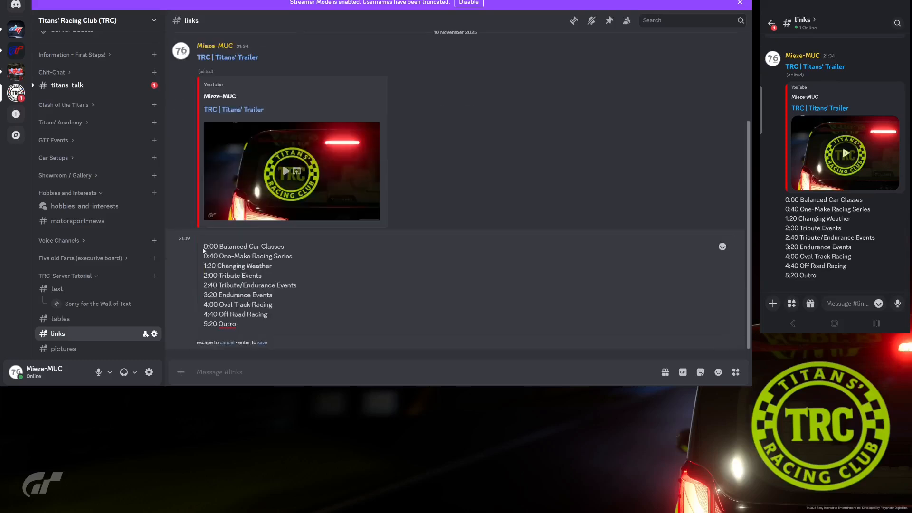
key("shift+Return")
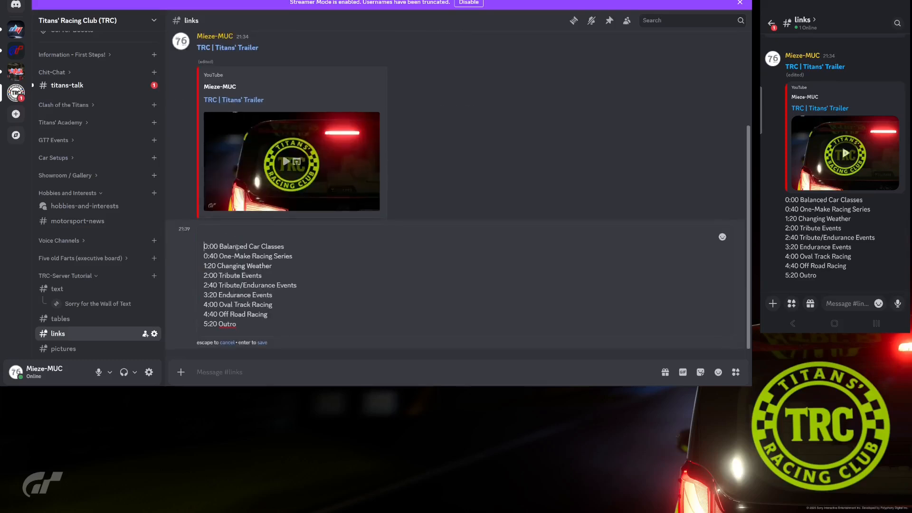
type("### Table of Contents")
key("Return")
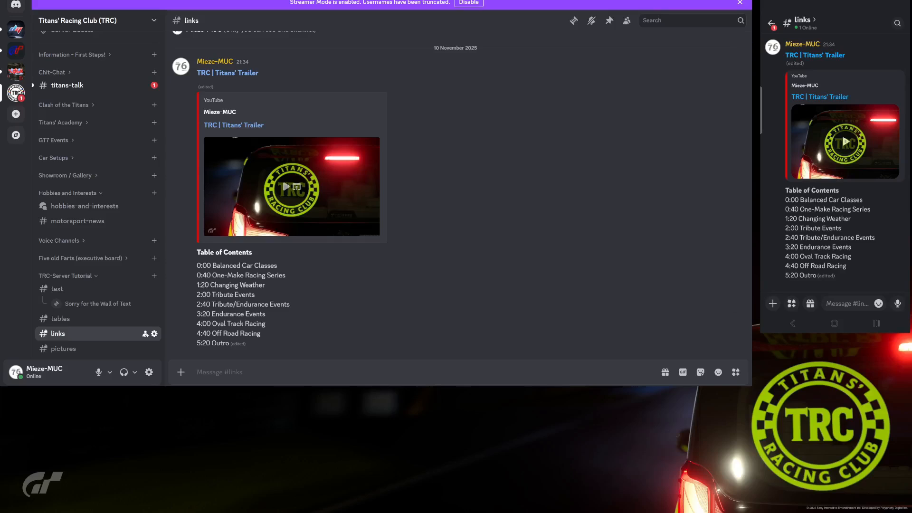
left_click(707, 241)
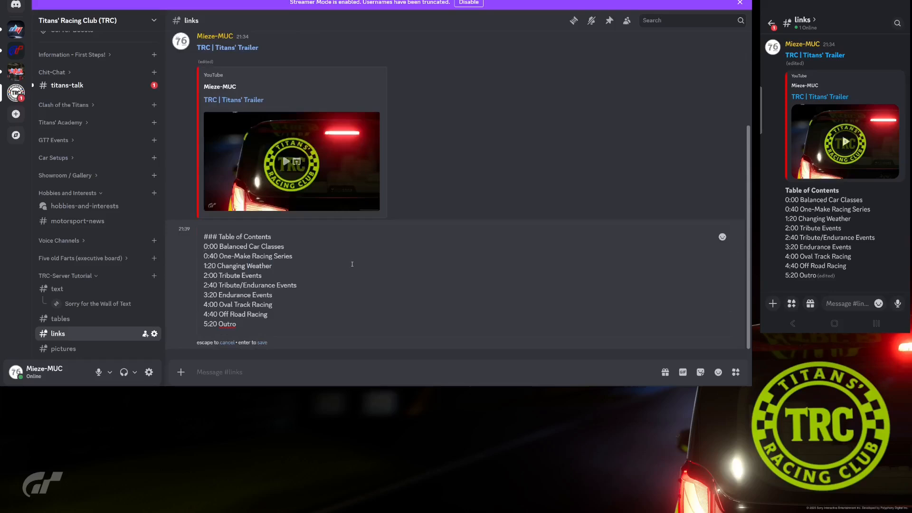
type("[")
key("Right")
key("Right")
key("Right")
key("Right")
type("]")
type("()")
type("<")
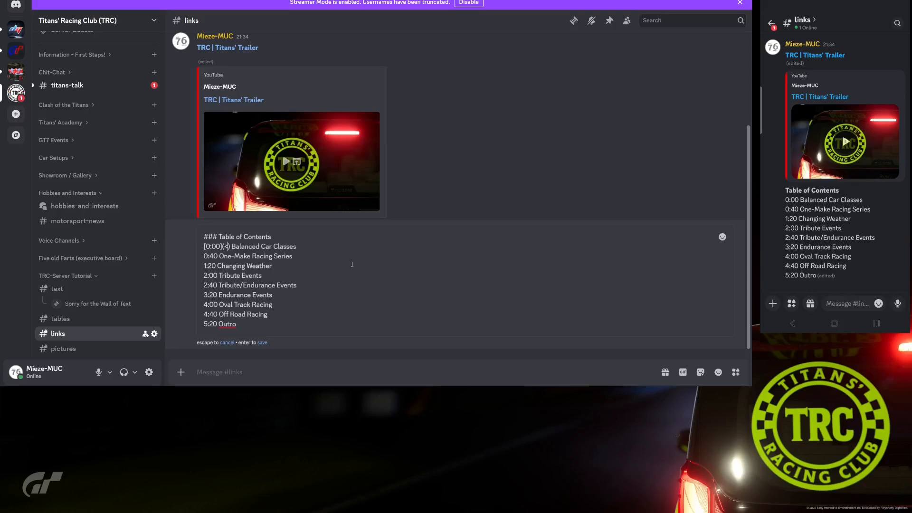
type(">")
type("https://www.youtube.com/watch?v=polAxbgybms")
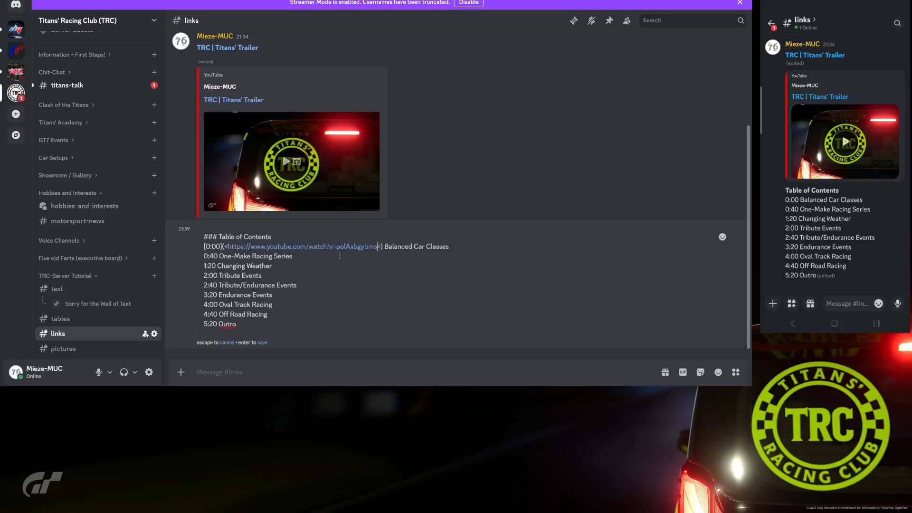
left_click(263, 343)
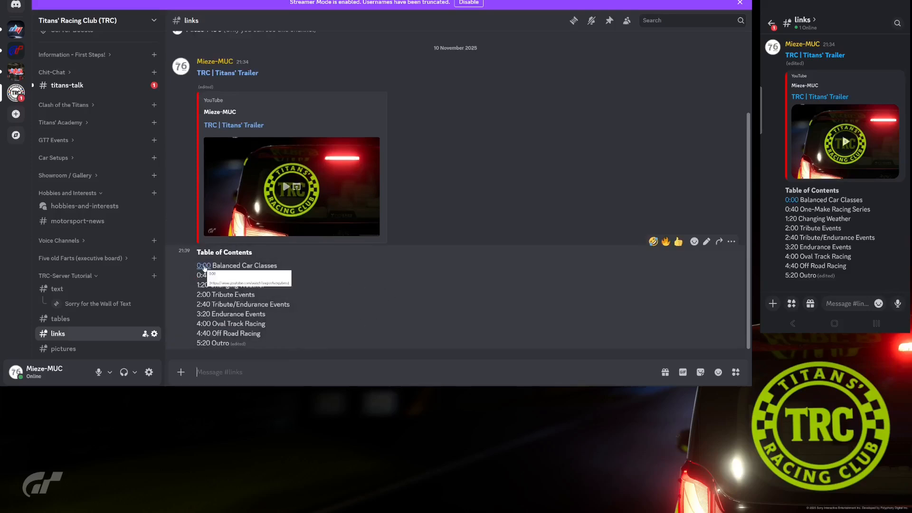
Edit the chapter list message and insert an opening square bracket before each timestamp from 0:40 to 5:20
left_click(706, 243)
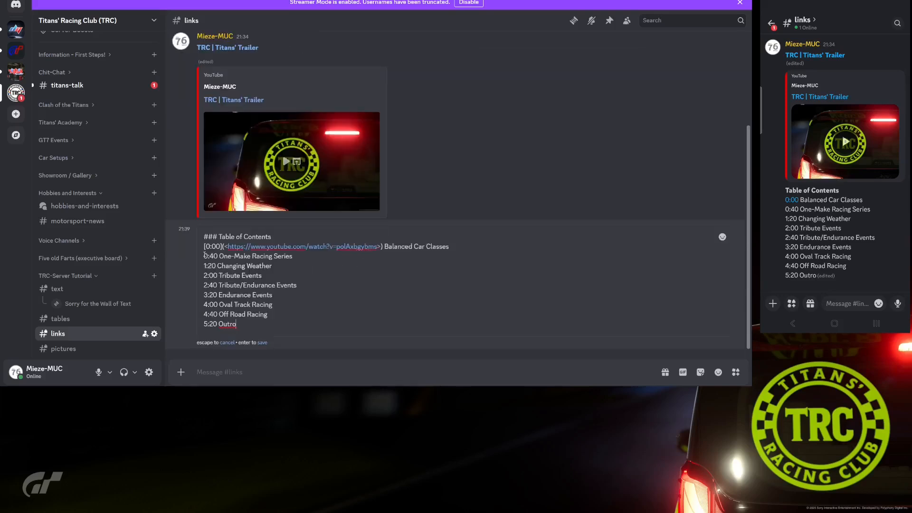
type("[")
key("Down")
key("Home")
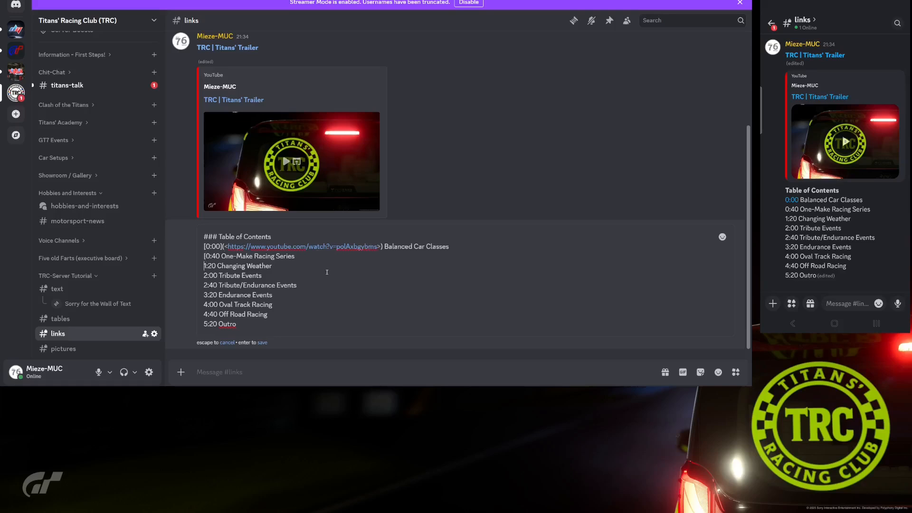
type("[")
key("Down")
key("Home")
type("[")
key("Down")
key("Home")
type("[")
key("Down")
key("Home")
type("[")
key("Down")
key("Home")
type("[")
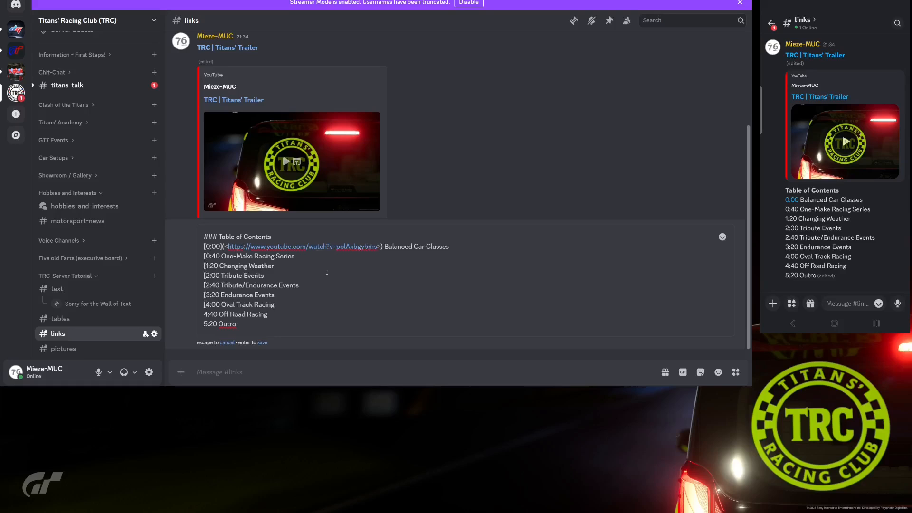
key("Down")
key("Home")
type("[")
key("Down")
key("Home")
type("[")
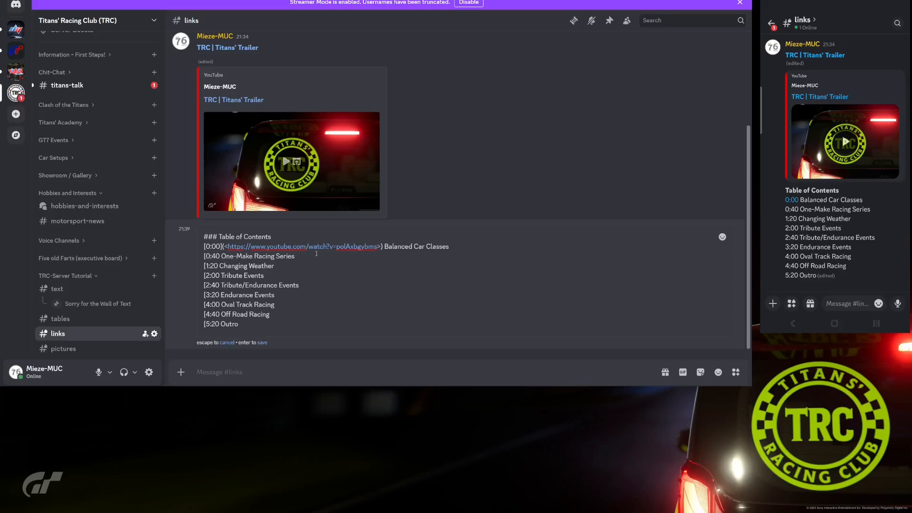
left_click_drag(233, 246, 382, 246)
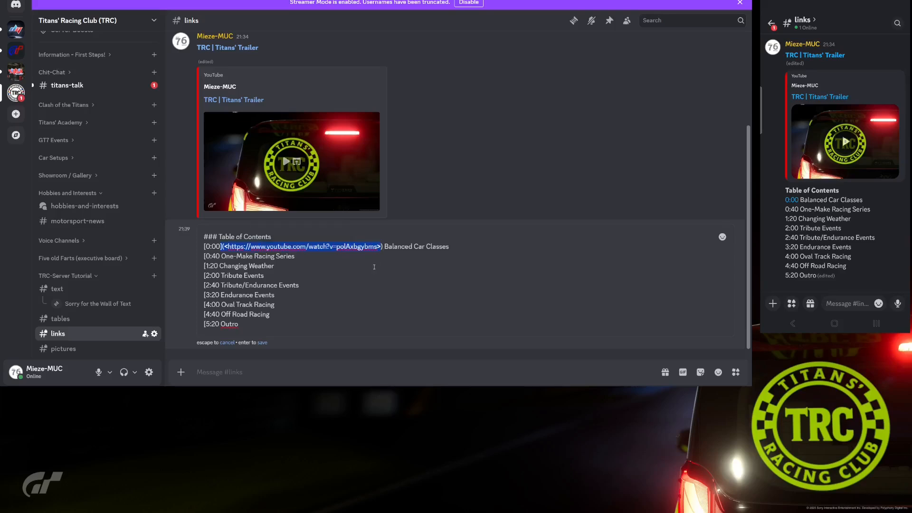
left_click(220, 256)
type("]")
type("(<https://www.youtube.com/watch?v=polAxbgybms>)")
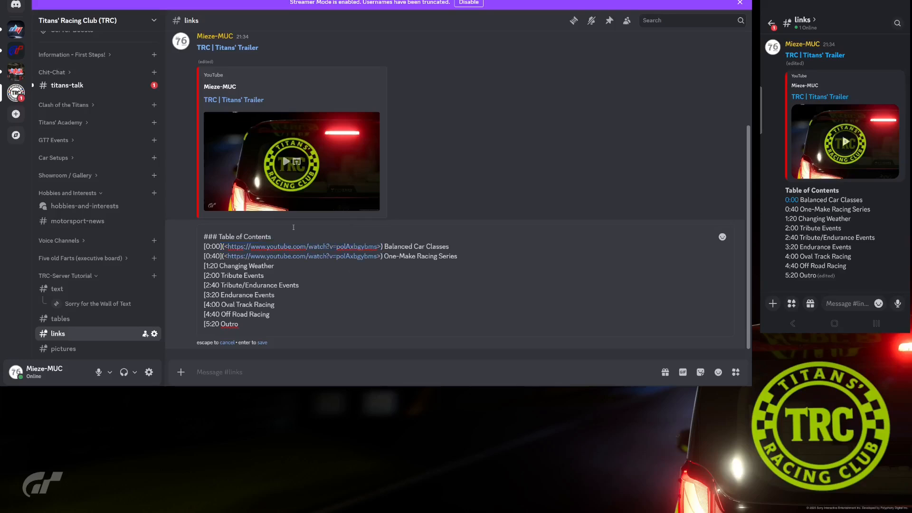
left_click(218, 266)
type("]")
type("(<https://www.youtube.com/watch?v=polAxbgybms>)")
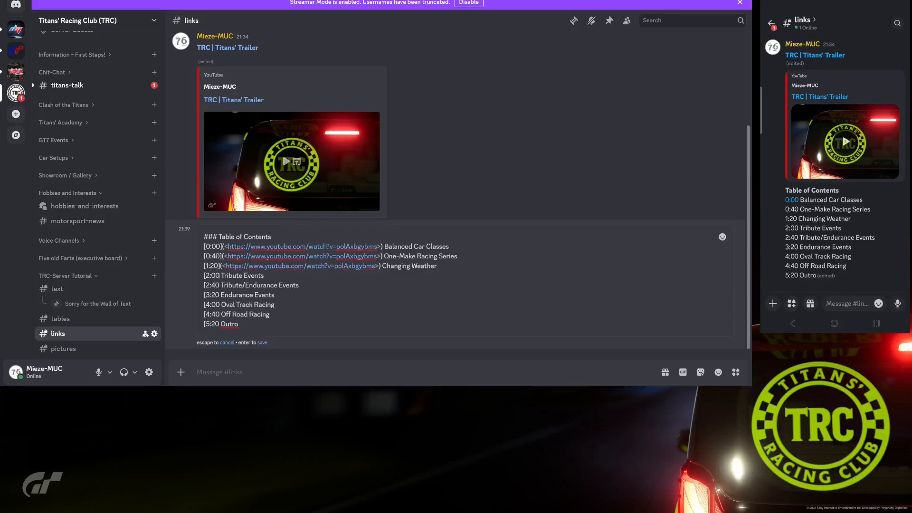
left_click(219, 275)
type("]")
type("(<https://www.youtube.com/watch?v=polAxbgybms>)")
left_click(220, 285)
type("]")
type("(<https://www.youtube.com/watch?v=polAxbgybms>)")
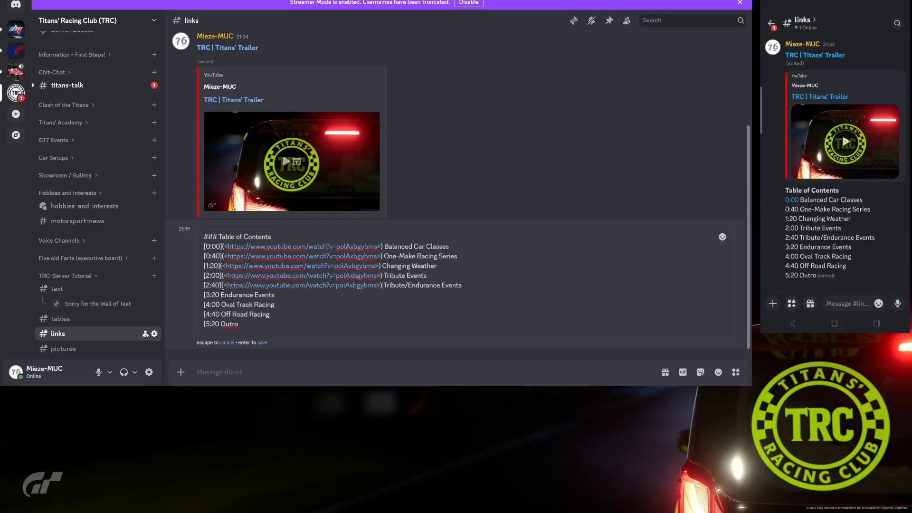
left_click(219, 295)
type("]")
type("(<https://www.youtube.com/watch?v=polAxbgybms>)")
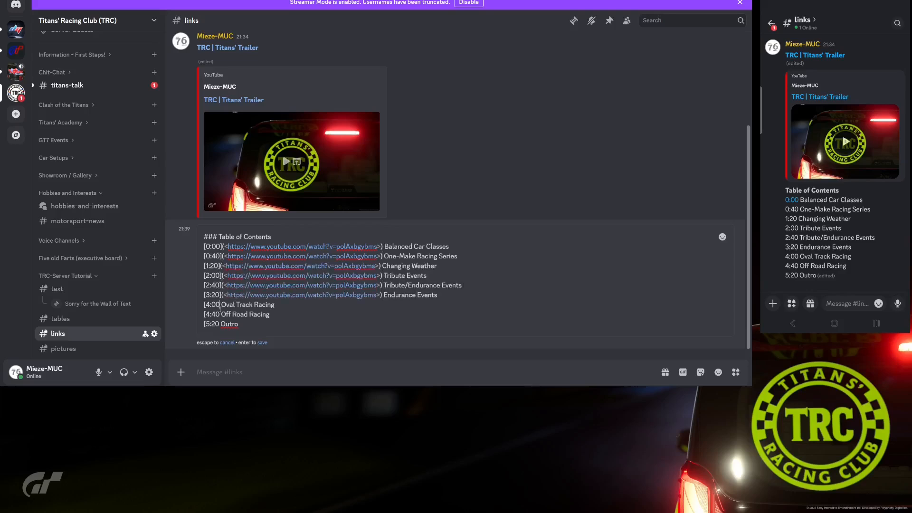
left_click(220, 304)
type("]")
type("(<https://www.youtube.com/watch?v=polAxbgybms>)")
type("]")
type("(<https://www.youtube.com/watch?v=polAxbgybms>)")
left_click(220, 324)
type("]")
type("(<https://www.youtube.com/watch?v=polAxbgybms>)")
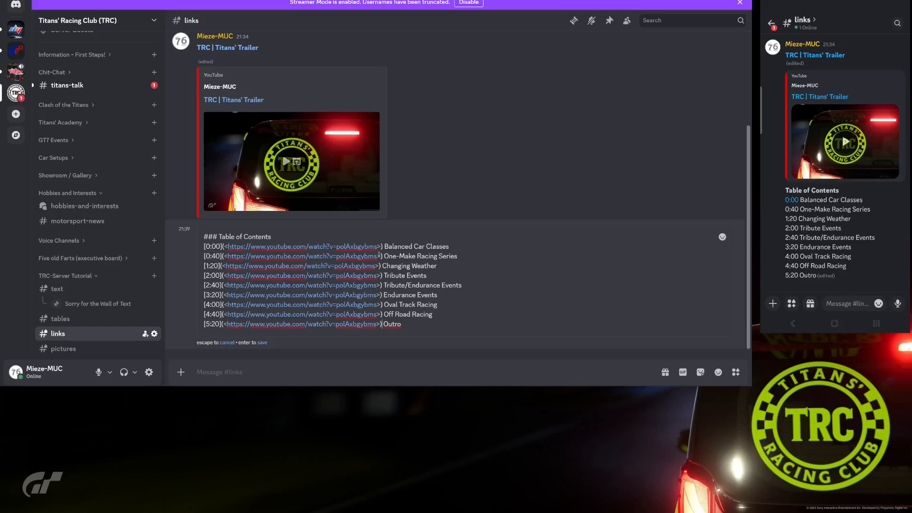
Append &t=40s to the end of the video URL in the 0:40 entry
left_click(380, 256)
type("&t=")
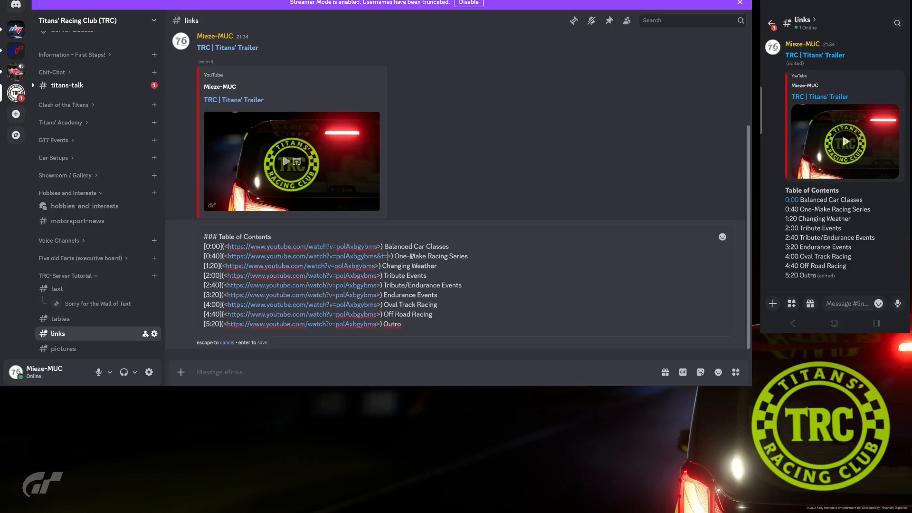
type("40s")
Copy the &t=40s parameter to the end of the 1:20 entry's URL and change it to &t=1m20s
key("shift+Left")
key("shift+Left")
key("shift+Left")
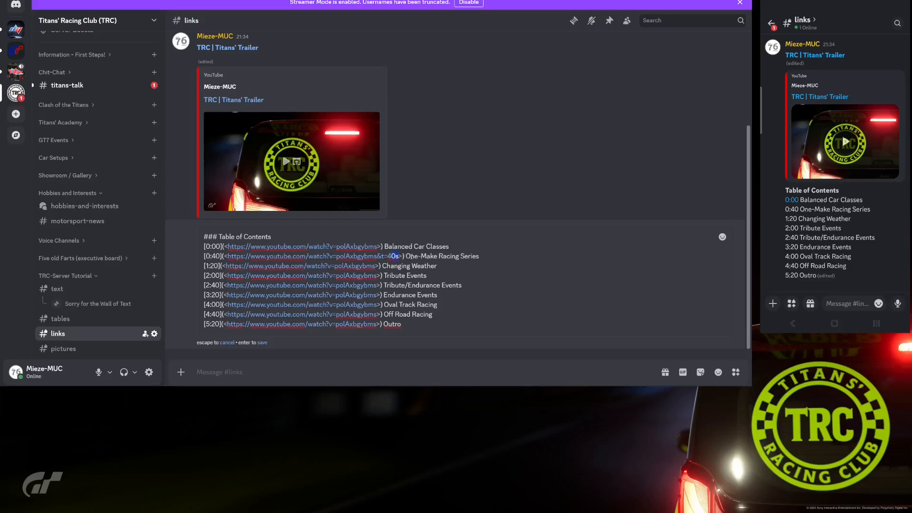
key("shift+Left")
key("ctrl+c")
key("Down")
key("ctrl+v")
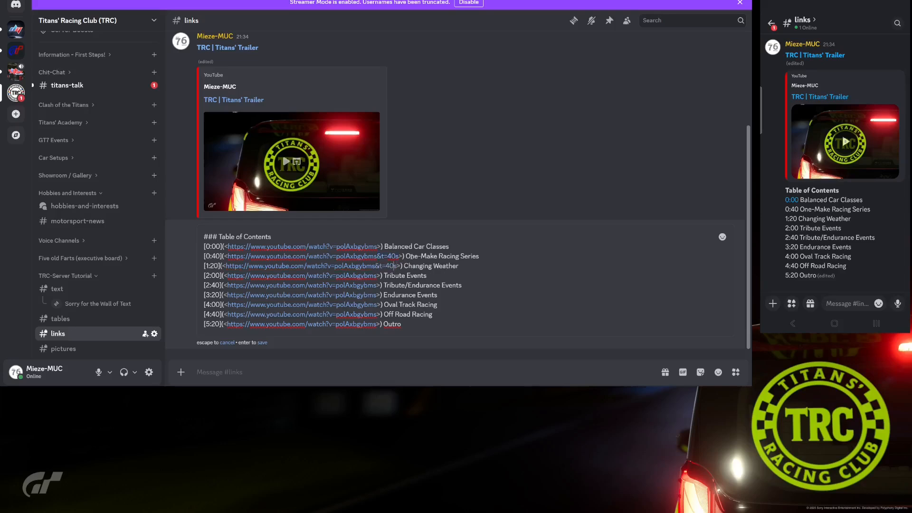
key("BackSpace")
type("2")
key("Left")
type("1m")
Copy the &t=1m20s parameter to the end of the 2:00 entry's URL and change its time to 0m00s
left_click_drag(375, 266, 379, 266)
key("shift+Right")
key("shift+Right")
key("shift+Right")
key("ctrl+c")
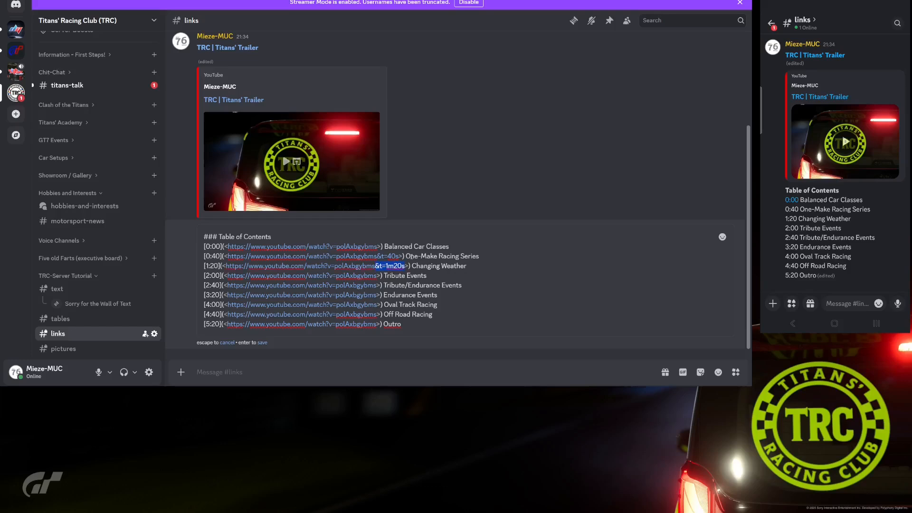
left_click(399, 275)
key("ctrl+v")
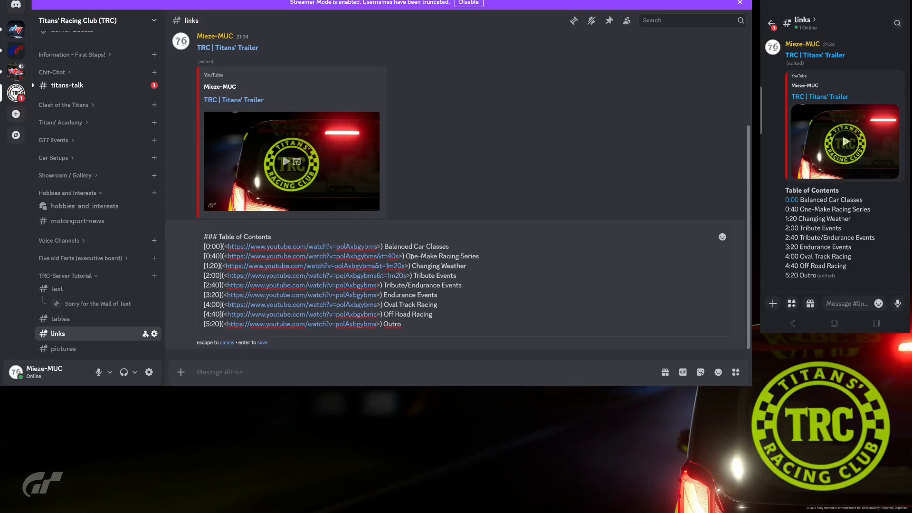
type("0")
left_click_drag(387, 276, 390, 276)
type("0m0")
Paste the copied time parameter into the 2:40 and 3:20 URLs, setting the times to 2m40s and 3m20s
key("ctrl+v")
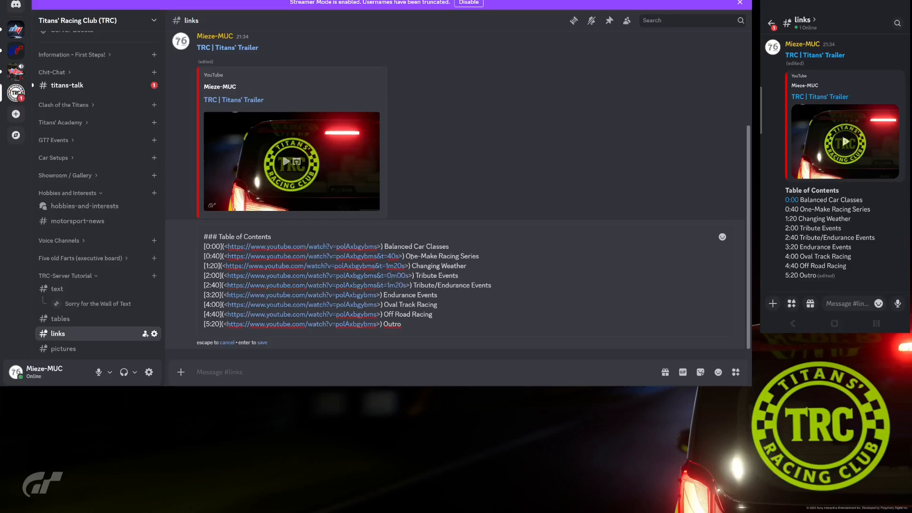
type("4")
left_click_drag(387, 285, 390, 285)
type("2m4")
key("ctrl+v")
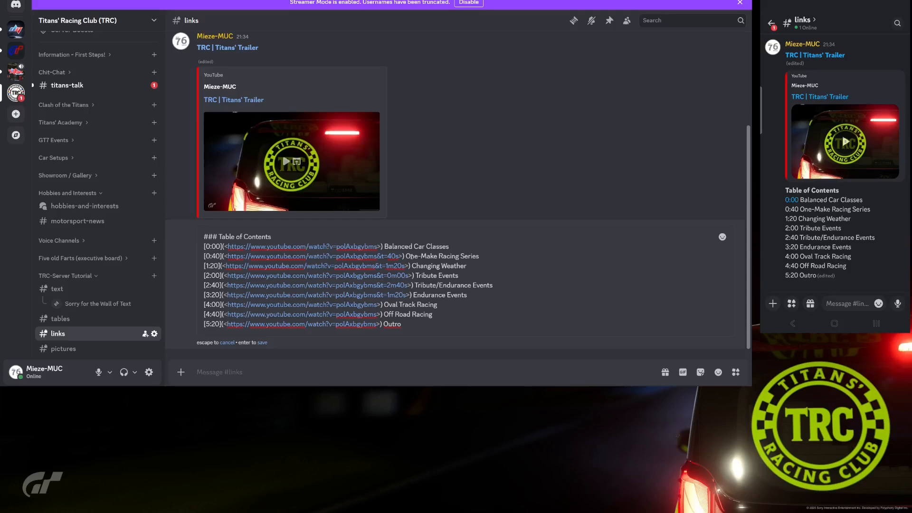
type("3")
Paste the copied time parameter into the 4:00 and 4:40 URLs, setting the times to 4m00s and 4m40s
key("ctrl+v")
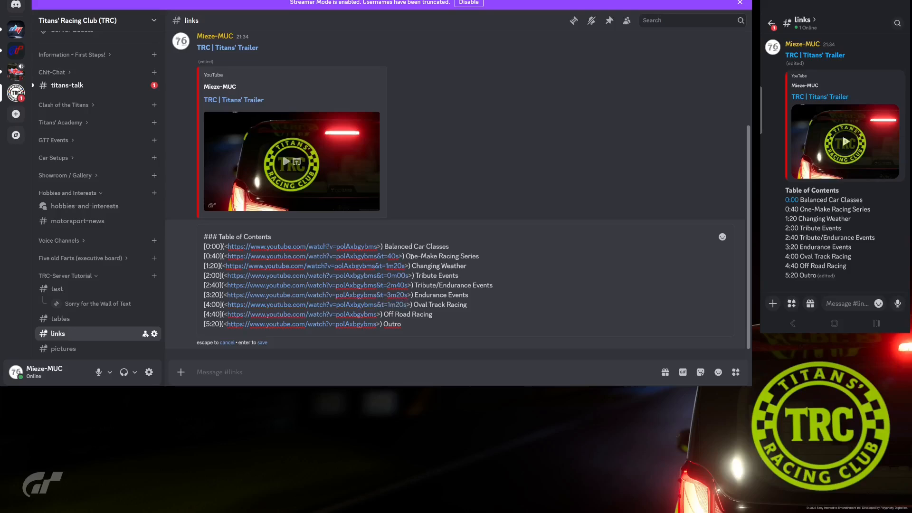
key("BackSpace")
type("0")
key("BackSpace")
type("4m0")
key("Down")
key("Left")
key("ctrl+v")
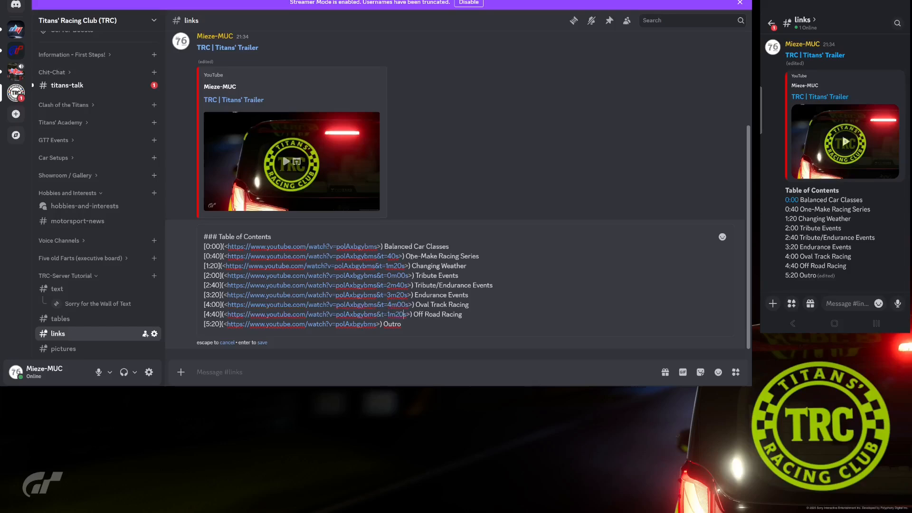
key("shift+Left")
type("4")
key("shift+Left")
type("4")
Add the time parameter &t=5m20s to the 5:20 entry's URL and save the edited message
key("Down")
type("&t=1m20s")
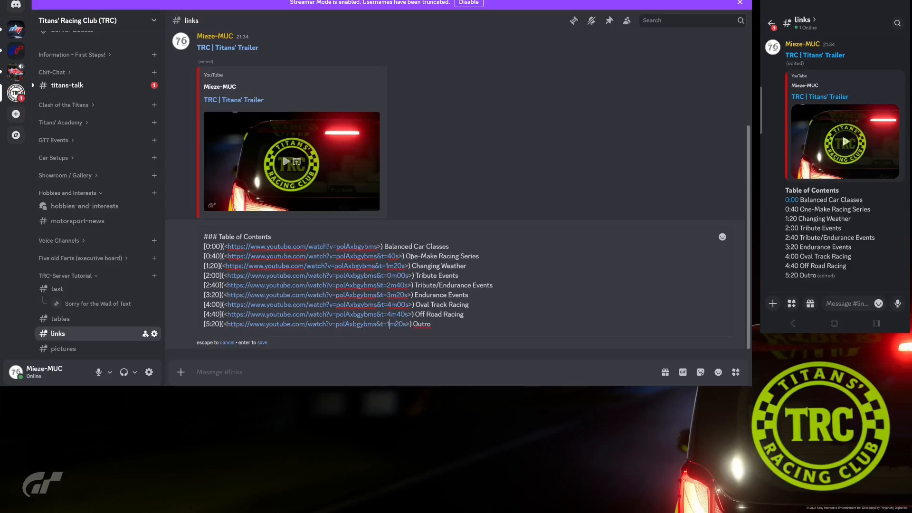
type("5")
key("Return")
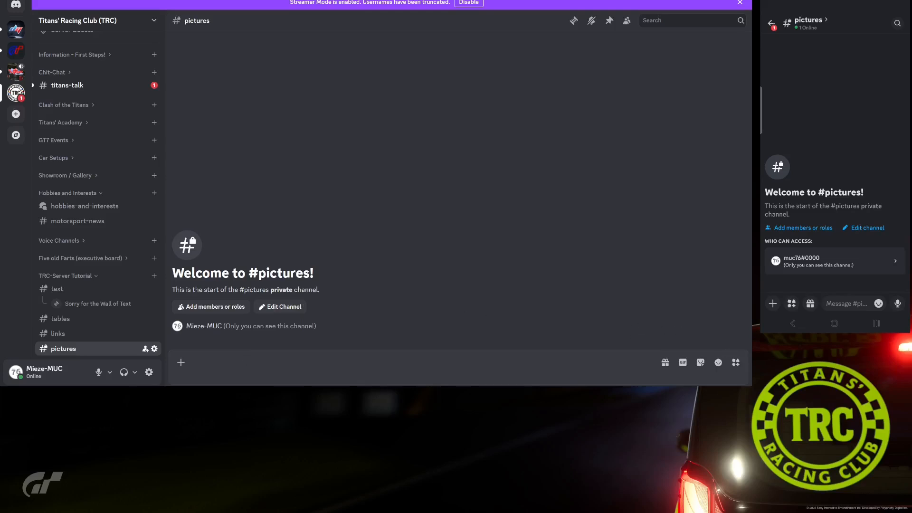
Post Pic-1.jpg from the 1-10 folder in the #pictures channel without any text
left_click_drag(911, 45, 627, 63)
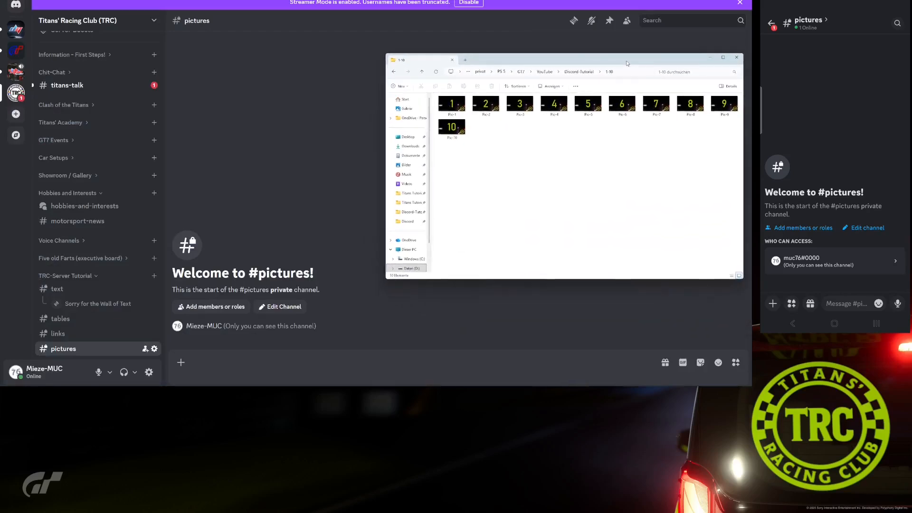
left_click(452, 108)
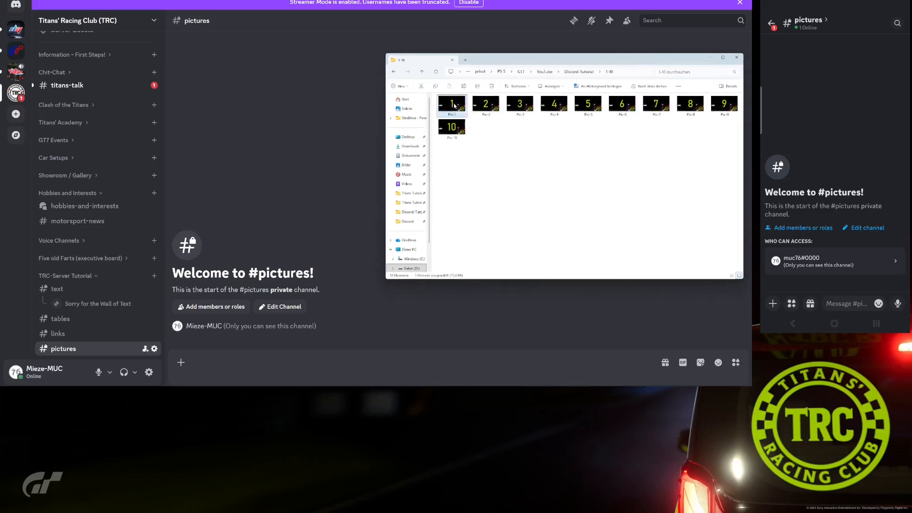
left_click_drag(349, 307, 322, 349)
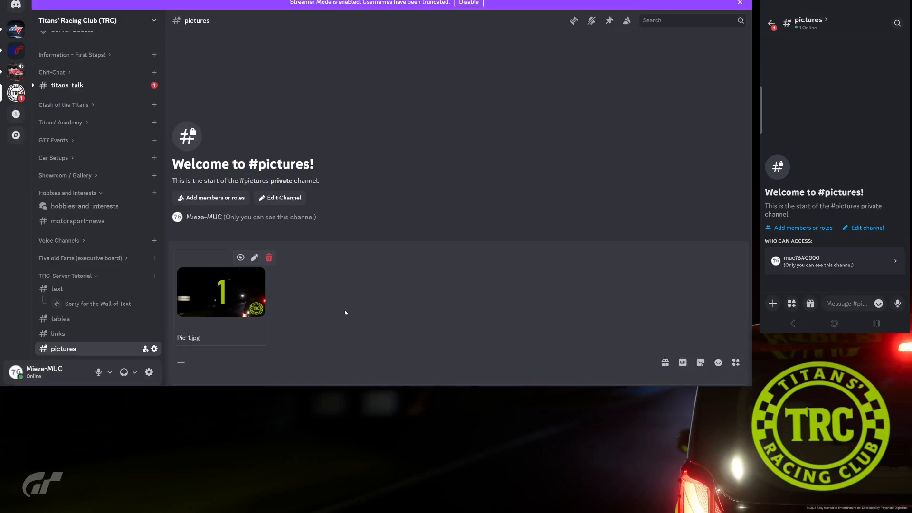
key("Return")
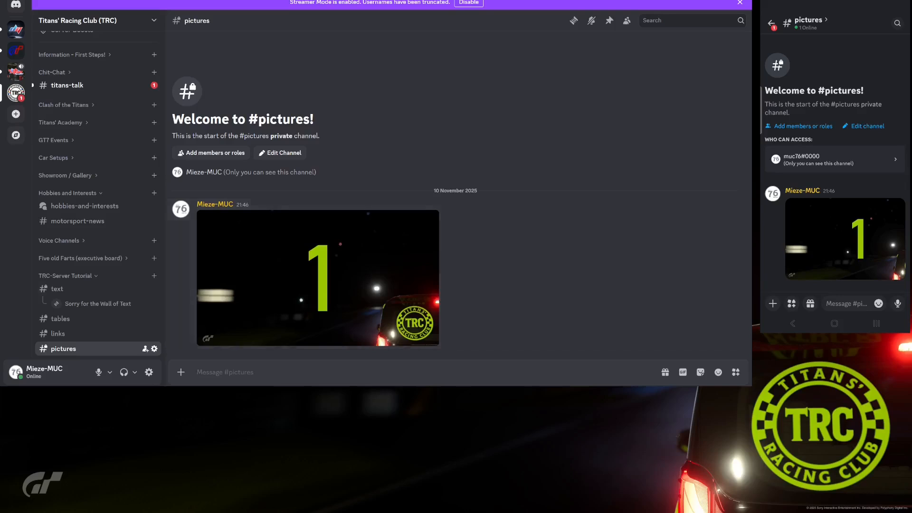
In the mobile app, attach picture 1 from the gallery and send it to #pictures
left_click(774, 304)
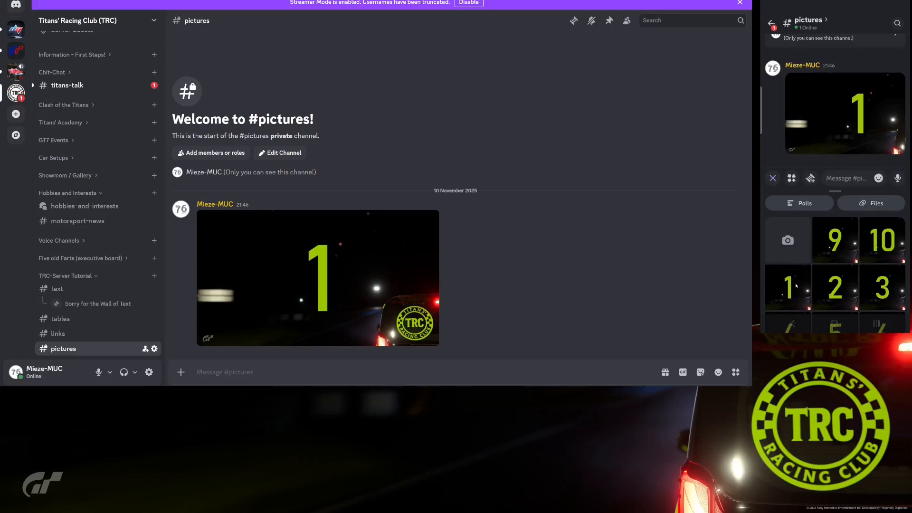
left_click(796, 285)
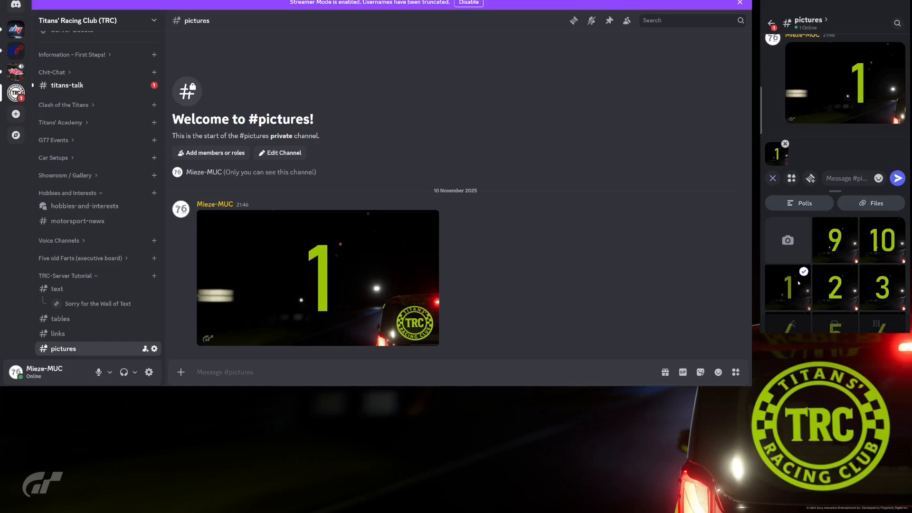
key("Return")
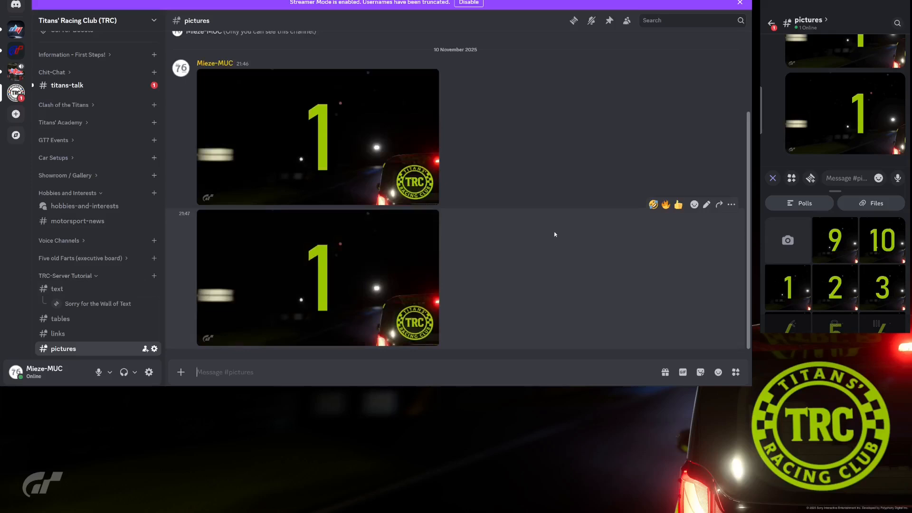
Edit the second picture message to add the heading "## Title of Picture 1" and save it
left_click(706, 206)
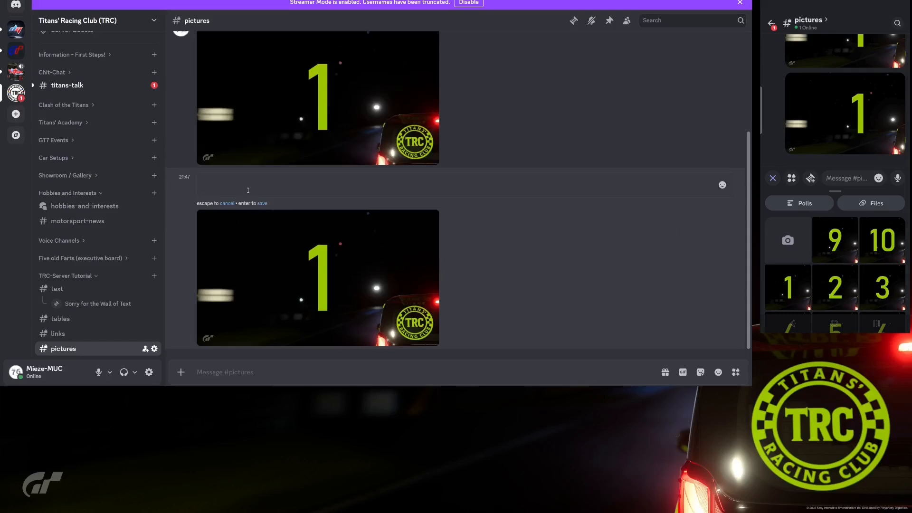
type("##")
type("Title of Picture 1")
key("Return")
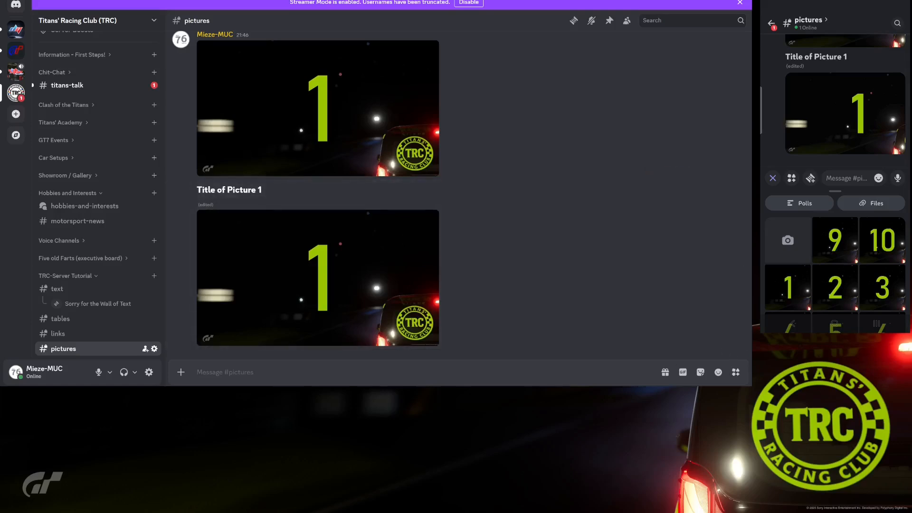
Post a message reading "## Group of 2" in #pictures with Pic-1.jpg and Pic-2.jpg attached
key("alt+Tab")
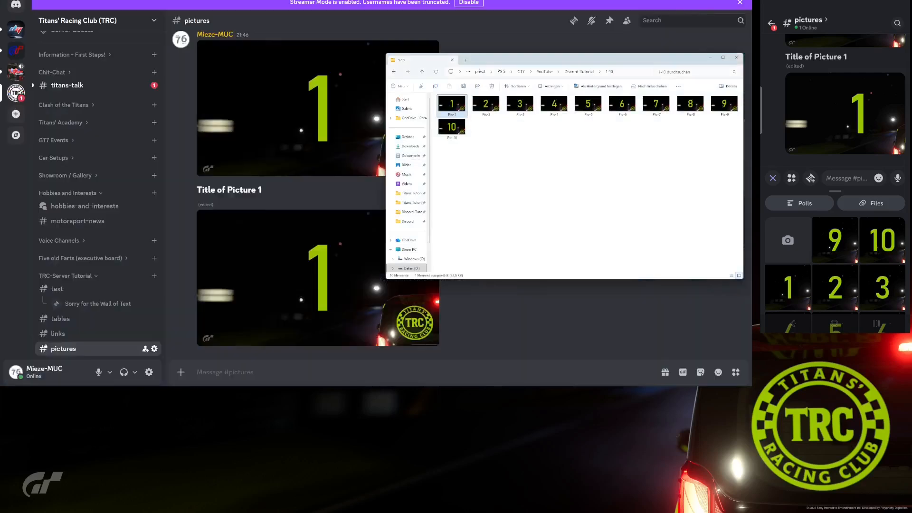
left_click_drag(618, 59, 606, 37)
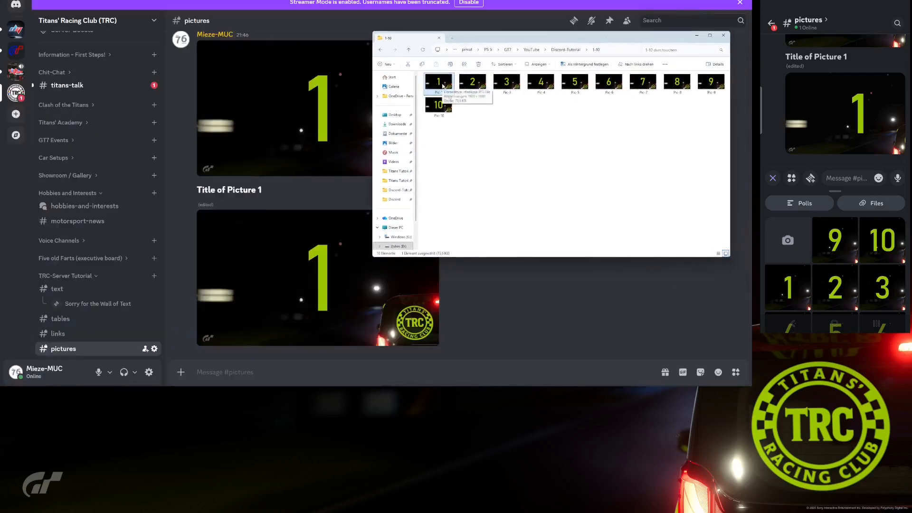
left_click(266, 365)
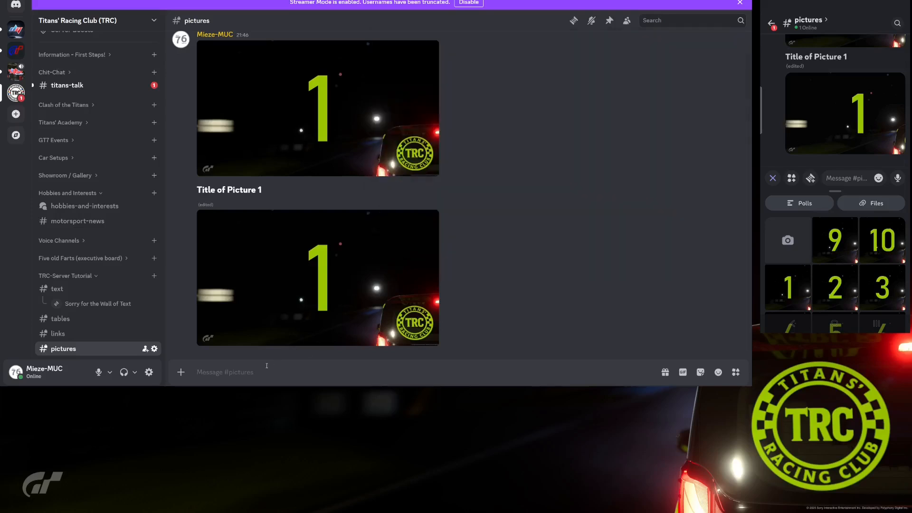
type("## Group or")
key("BackSpace")
type("f 2")
key("alt+Tab")
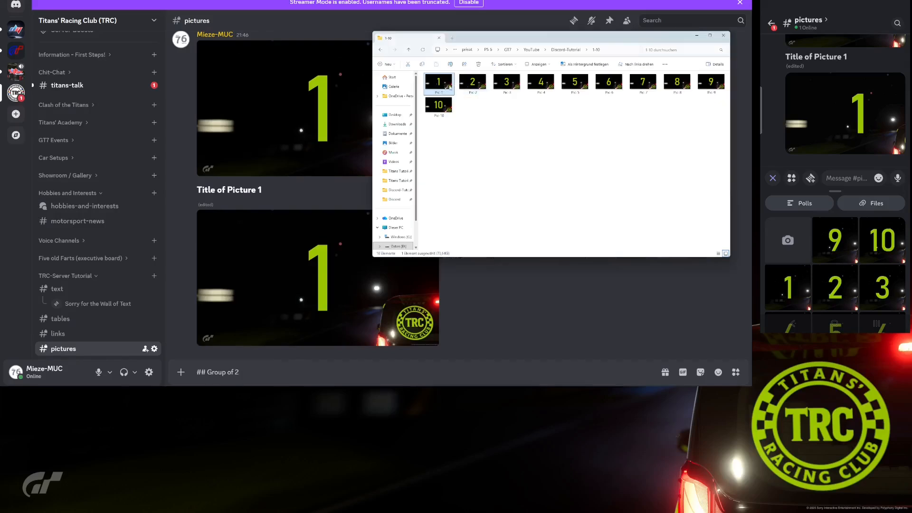
left_click_drag(440, 85, 284, 376)
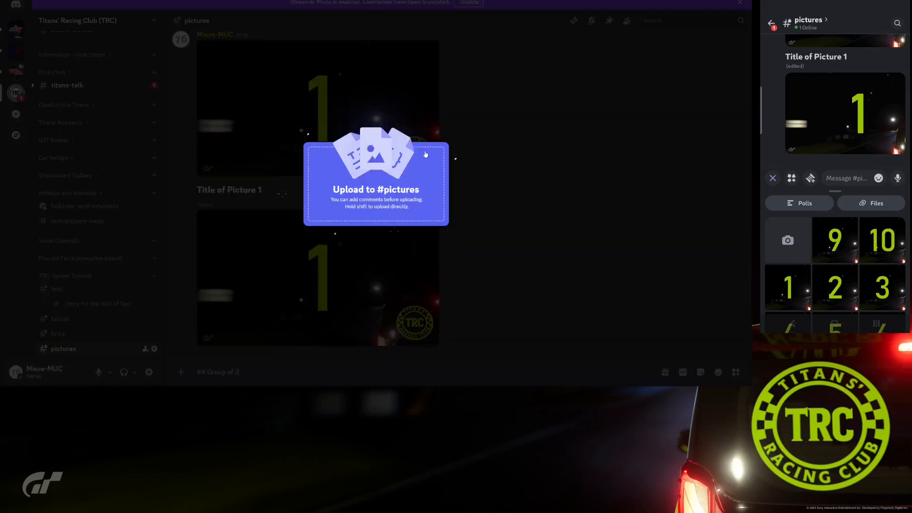
key("alt+Tab")
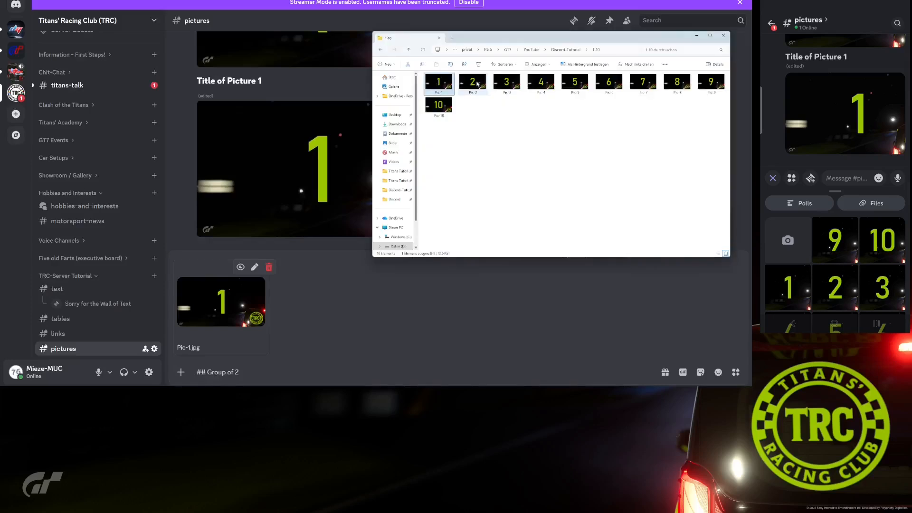
left_click_drag(467, 120, 285, 372)
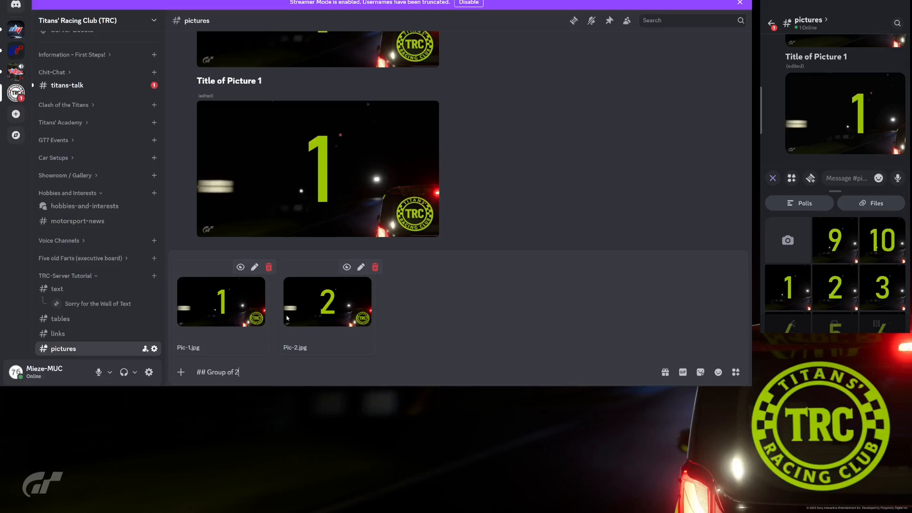
key("Return")
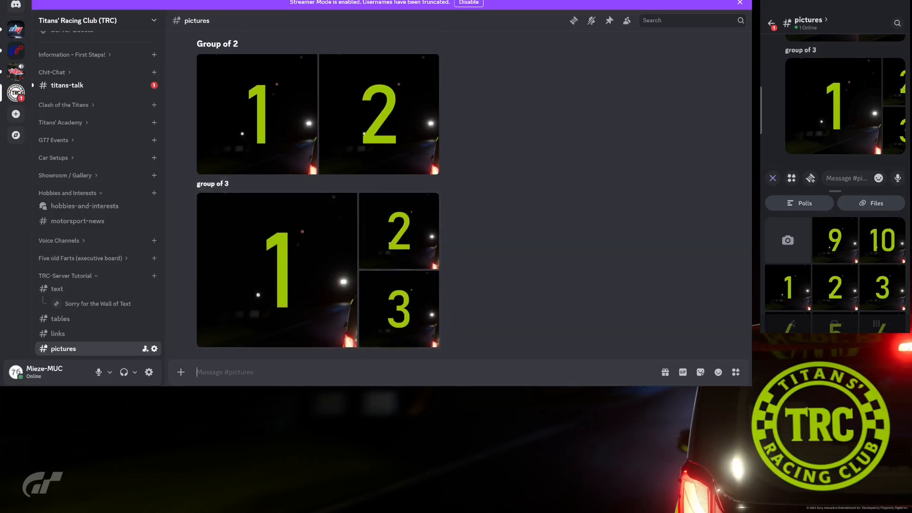
Post a message reading "### group of 4" in #pictures with Pic-1.jpg through Pic-4.jpg attached
type("### grbu")
key("BackSpace")
key("BackSpace")
type("ou of 4")
left_click(226, 372)
type("p")
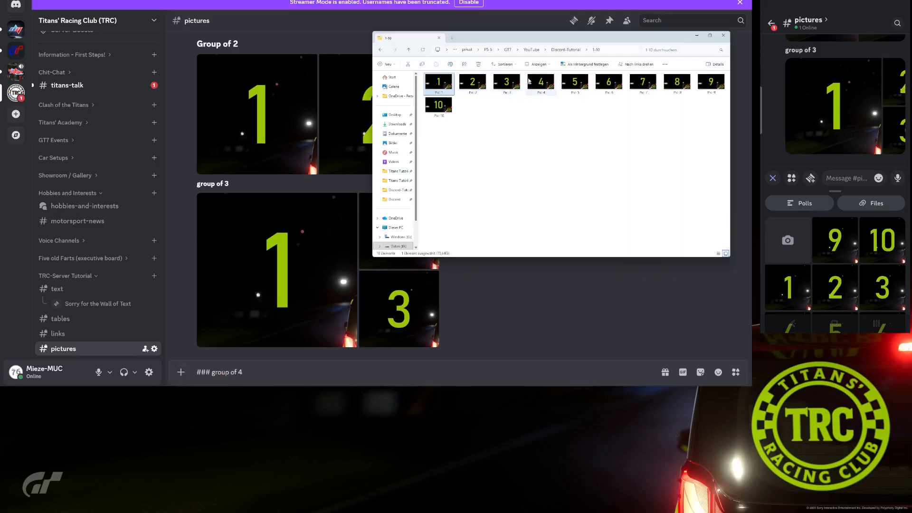
left_click(539, 82, "shift")
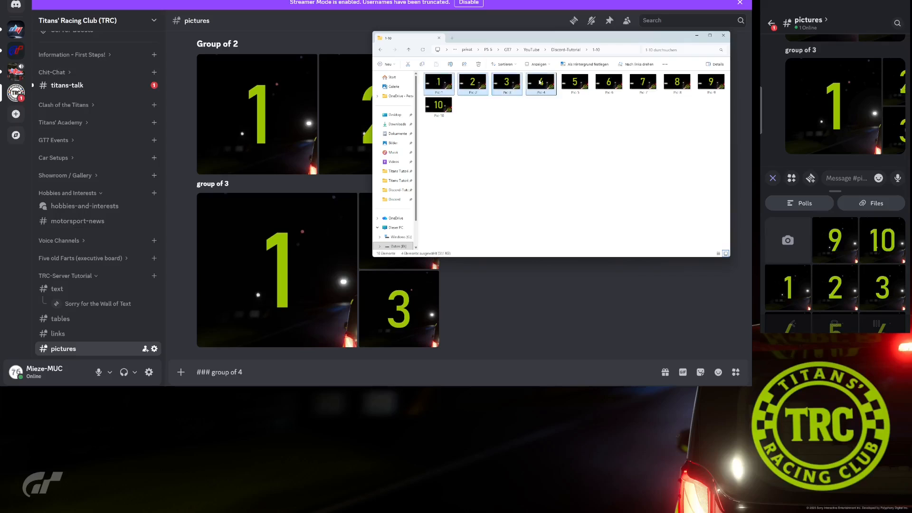
left_click_drag(439, 88, 315, 356)
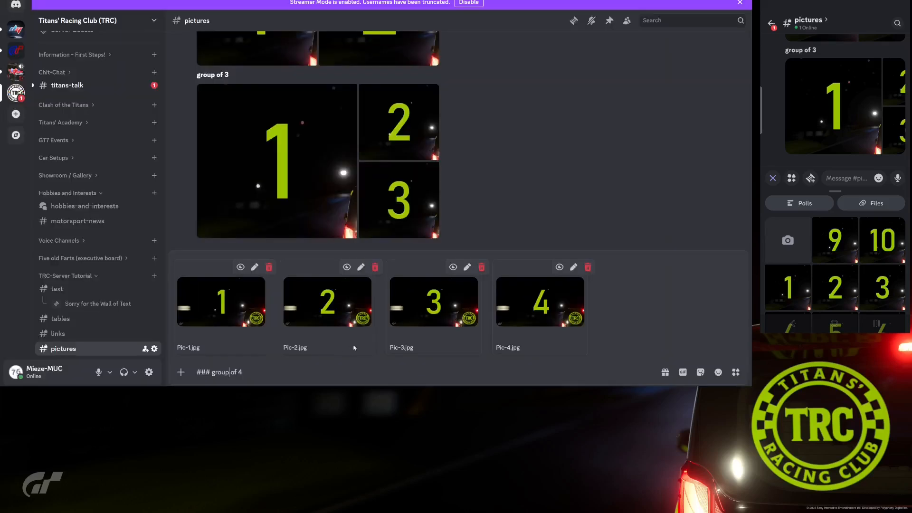
key("Return")
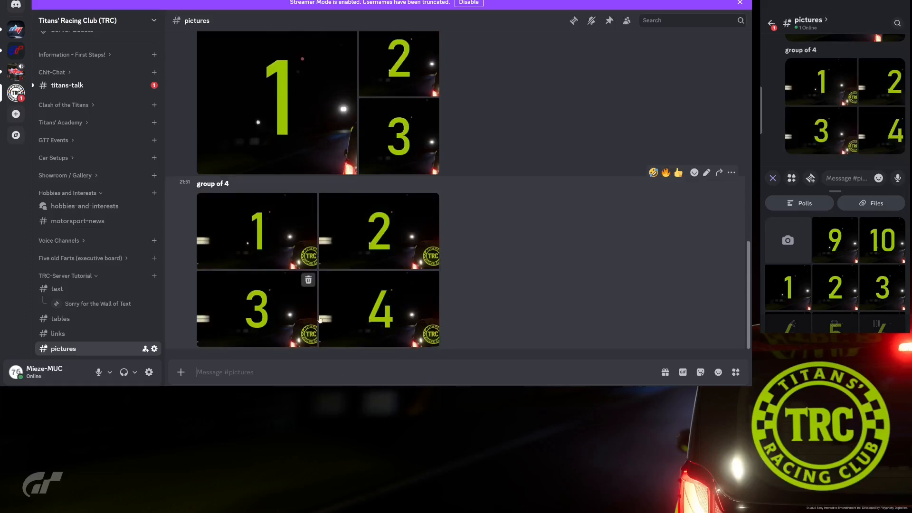
Post Pic-1.jpg through Pic-5.jpg together in one #pictures message without any text
left_click(103, 368)
left_click(575, 83, "ctrl")
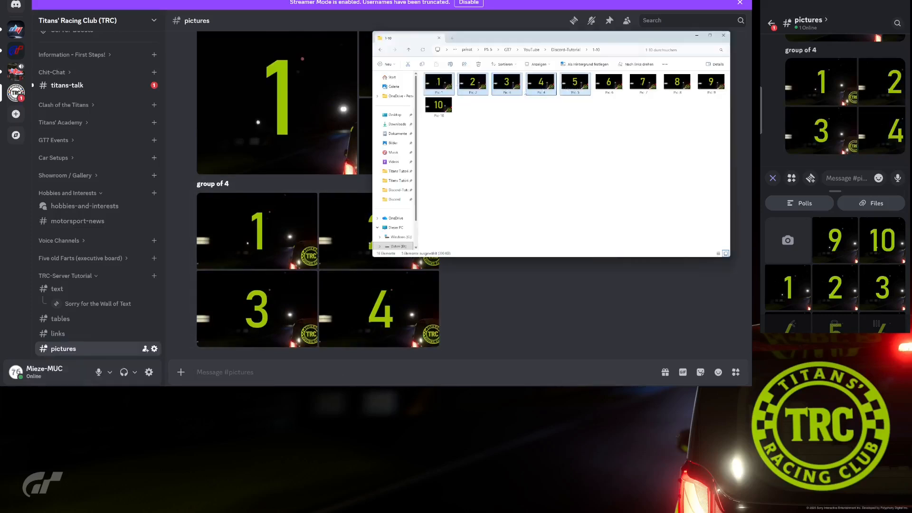
left_click_drag(447, 85, 333, 372)
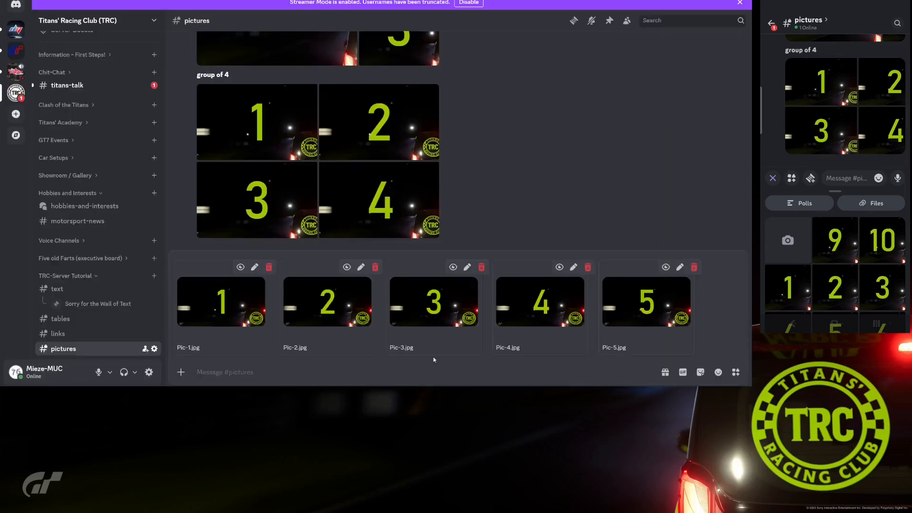
key("Return")
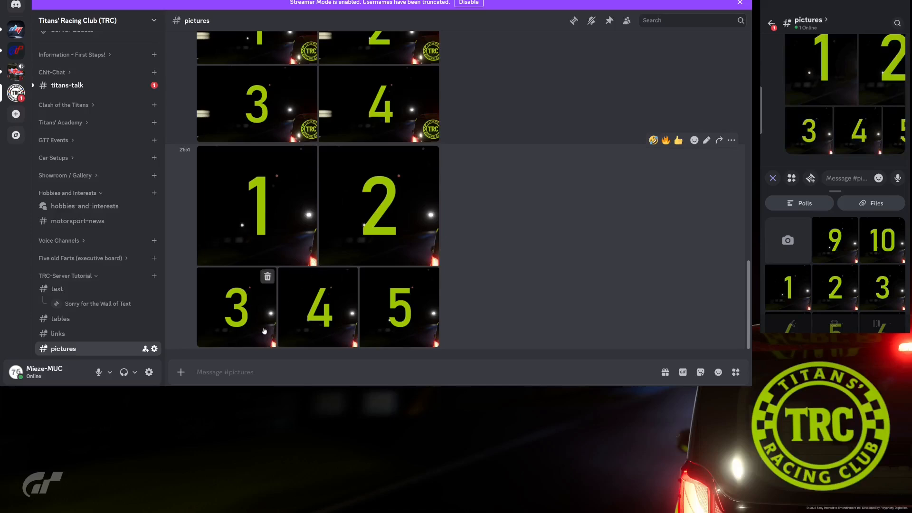
Post Pic-1.jpg through Pic-6.jpg from the 1-10 folder together in one #pictures message without any text
mouse_move(101, 394)
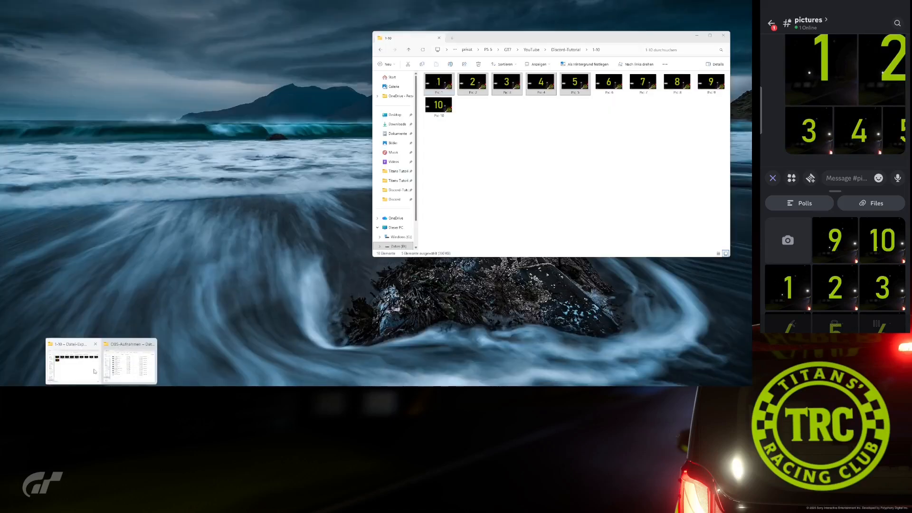
left_click(73, 363)
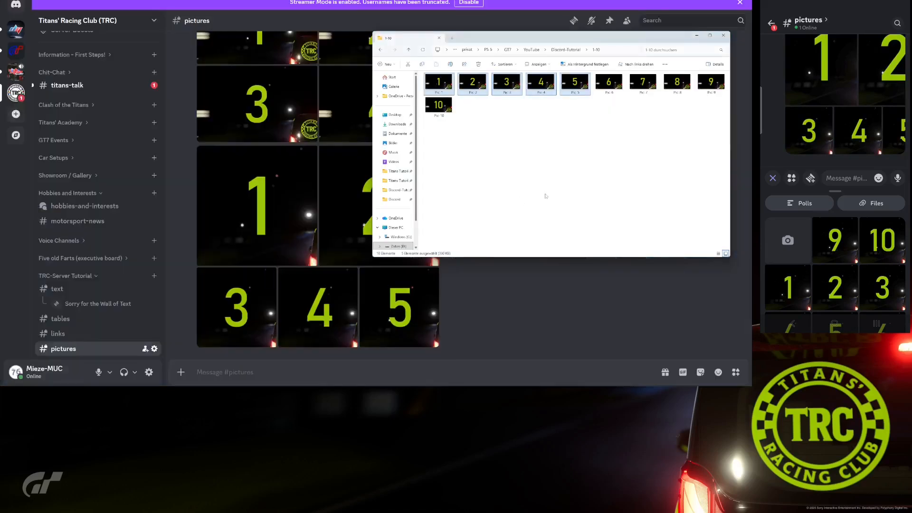
left_click(610, 86, "ctrl")
left_click_drag(361, 278, 385, 347)
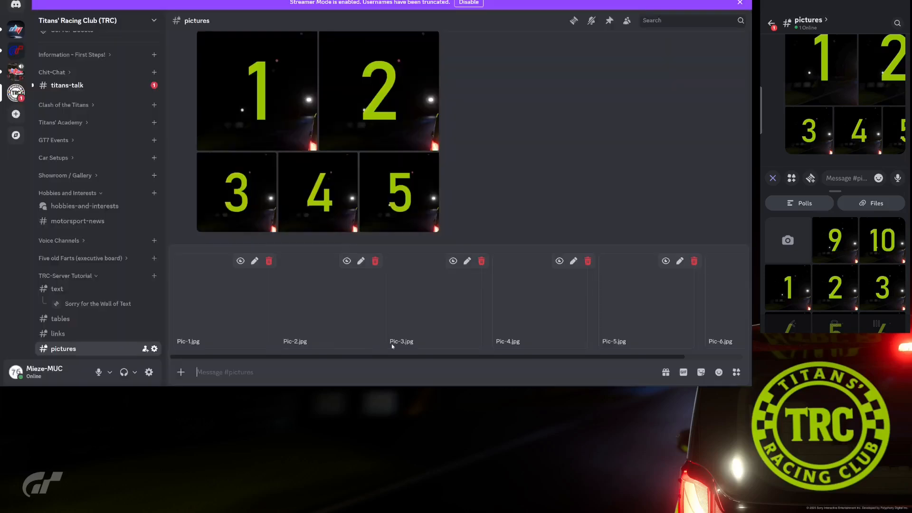
key("Return")
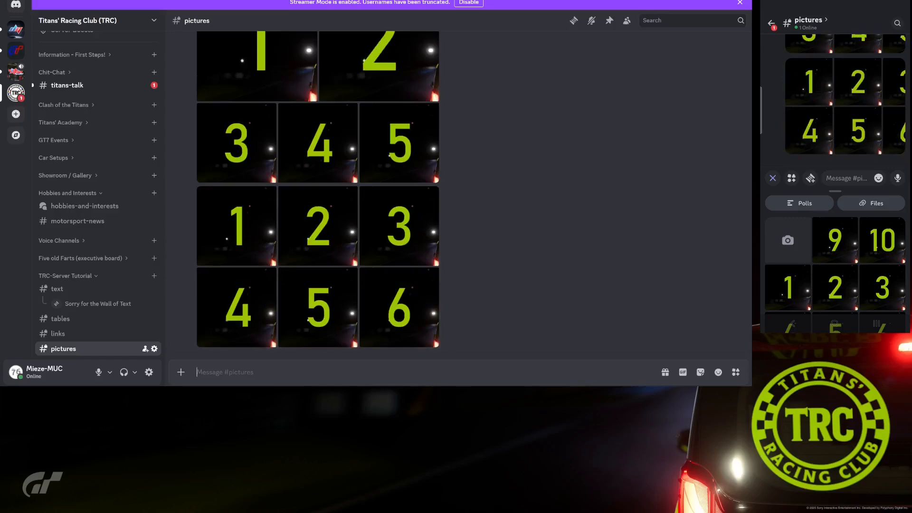
Post Pic-1.jpg through Pic-7.jpg together in one #pictures message without any text
mouse_move(103, 395)
left_click(74, 367)
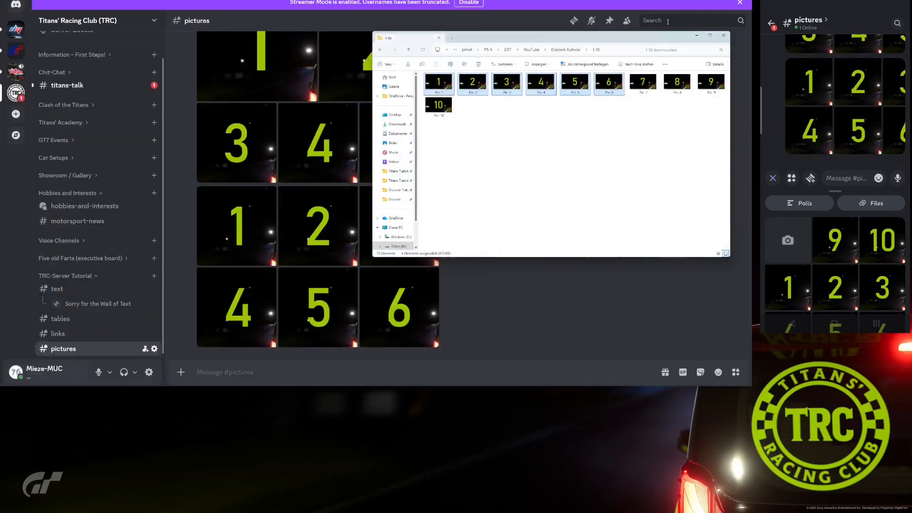
left_click(635, 91, "shift")
left_click_drag(437, 84, 428, 355)
left_click_drag(524, 306, 526, 300)
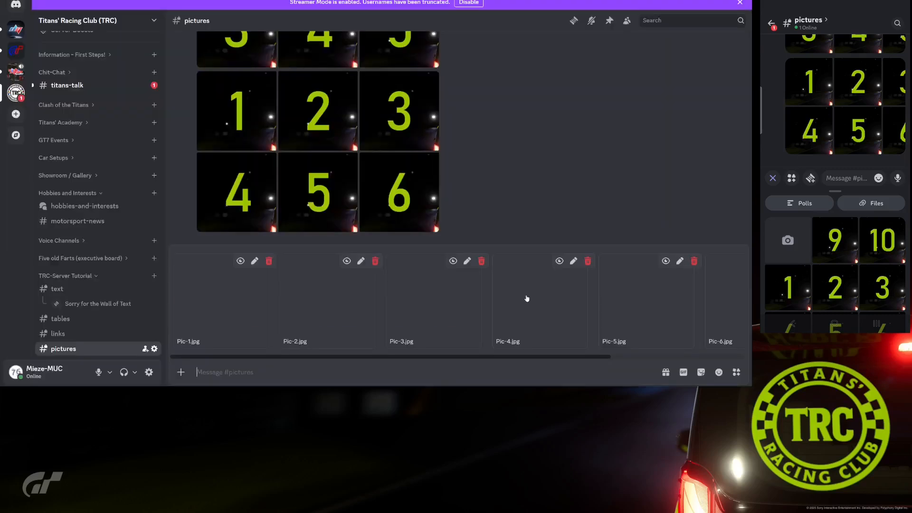
key("Return")
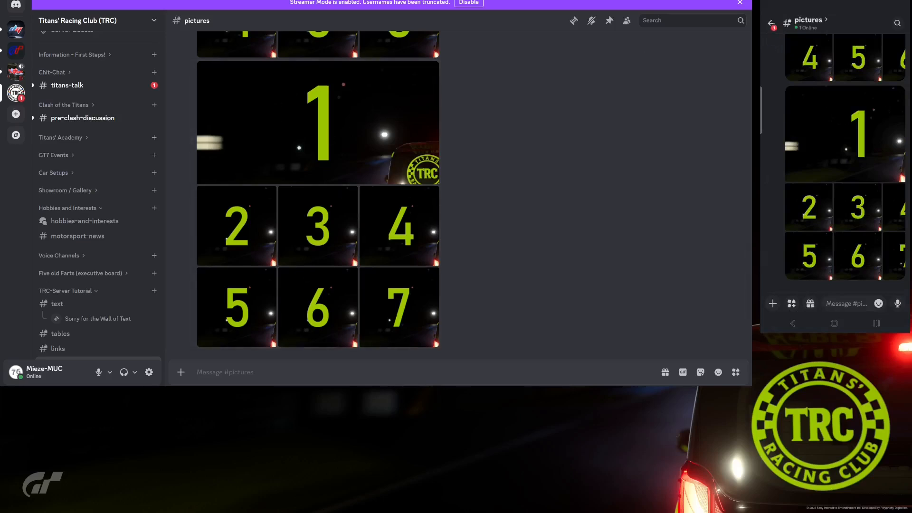
Post Pic-1.jpg through Pic-8.jpg together in one #pictures message without any text
left_click(91, 372)
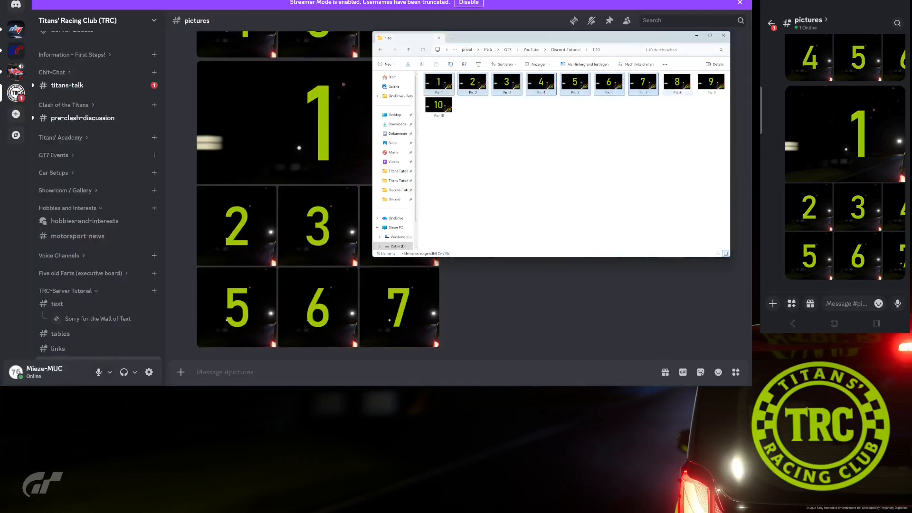
left_click(677, 84, "ctrl")
left_click_drag(445, 88, 459, 337)
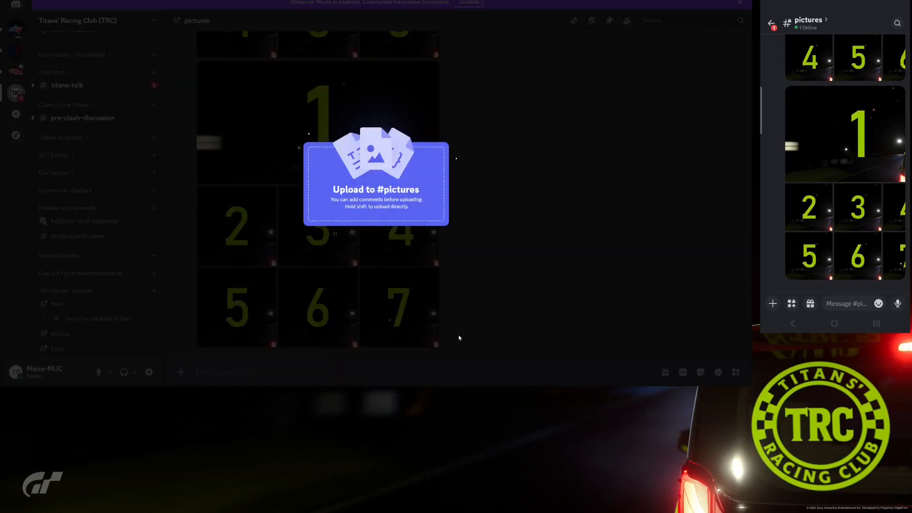
left_click_drag(599, 255, 594, 230)
key("Return")
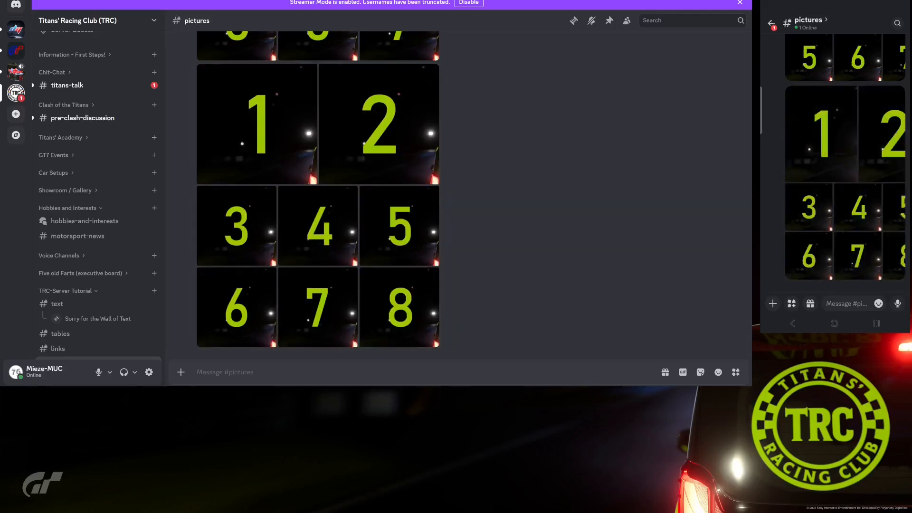
Post Pic-1.jpg through Pic-9.jpg together in one #pictures message without any text
mouse_move(102, 394)
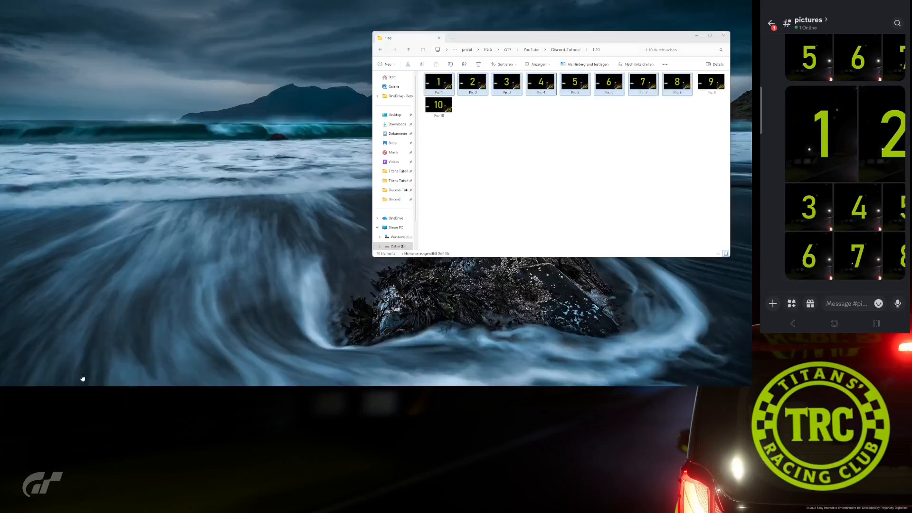
left_click(81, 376)
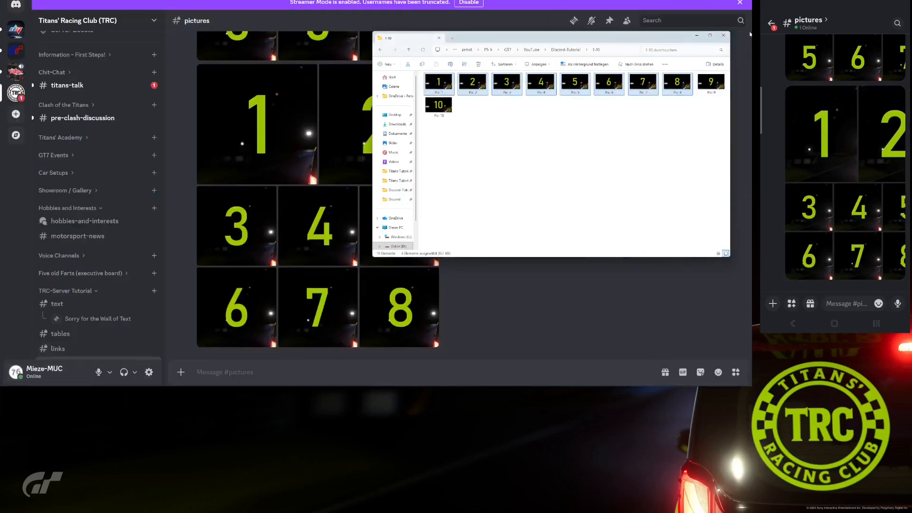
left_click(711, 83, "ctrl")
left_click_drag(438, 90, 530, 312)
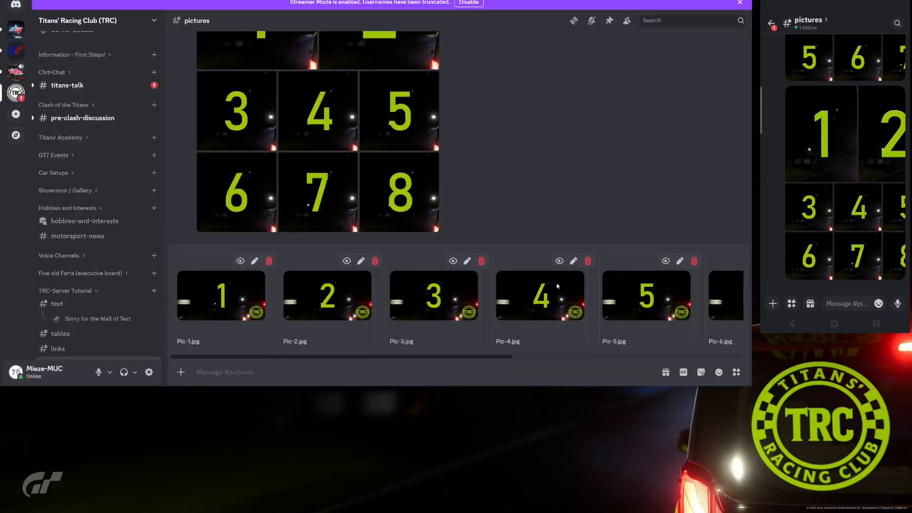
key("Return")
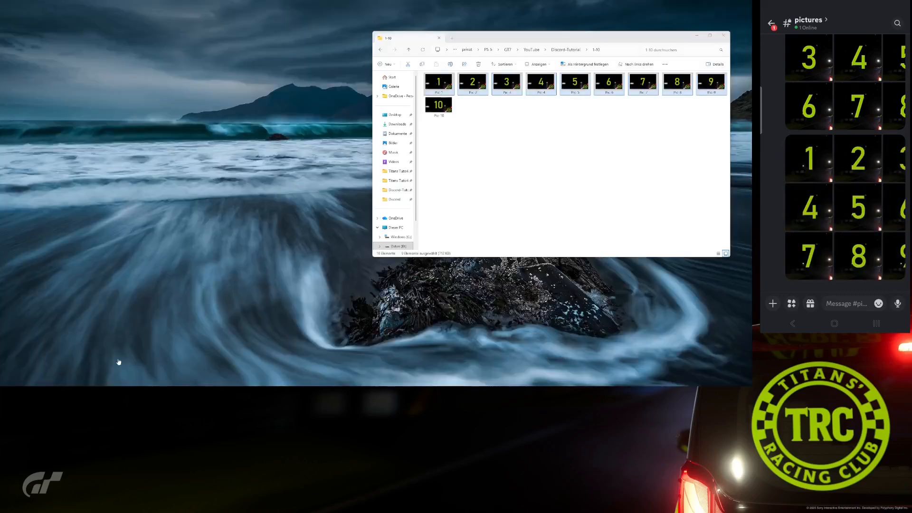
Post all ten pictures, Pic-1.jpg through Pic-10.jpg, together in one #pictures message without any text
left_click(74, 378)
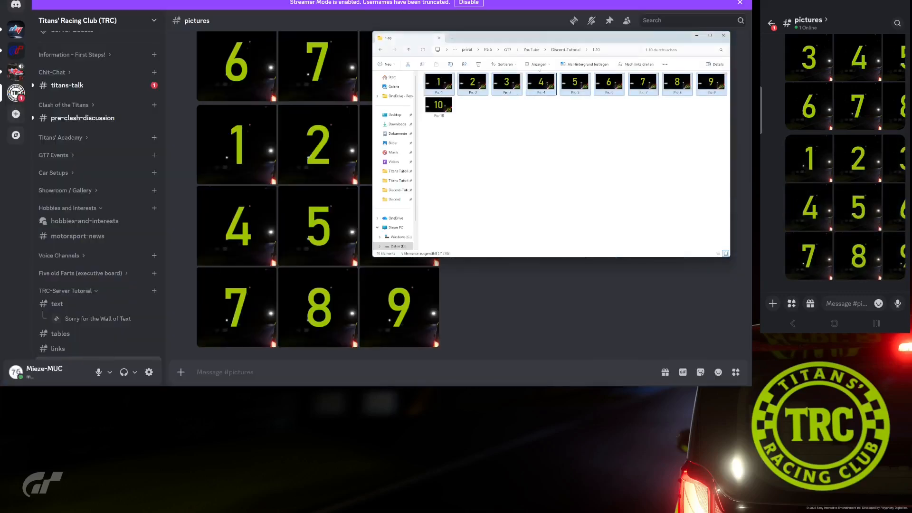
left_click(440, 109, "ctrl")
left_click_drag(438, 85, 549, 292)
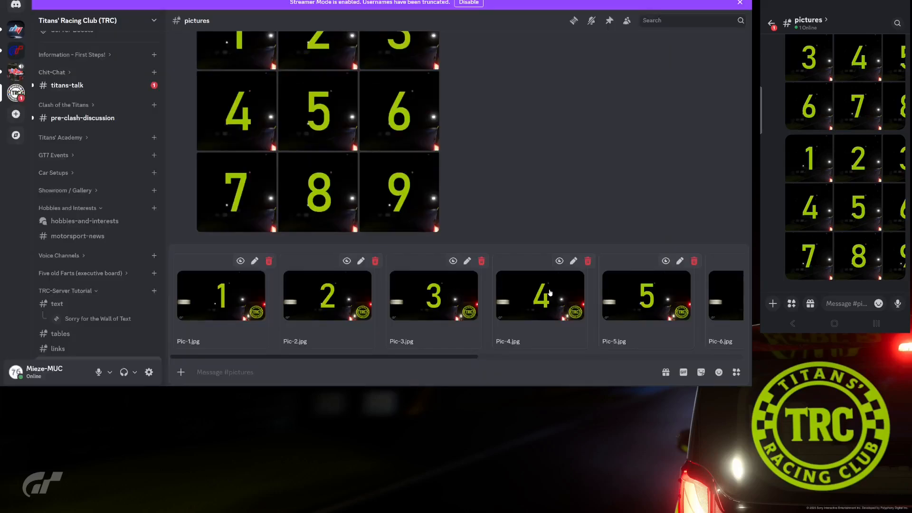
key("Return")
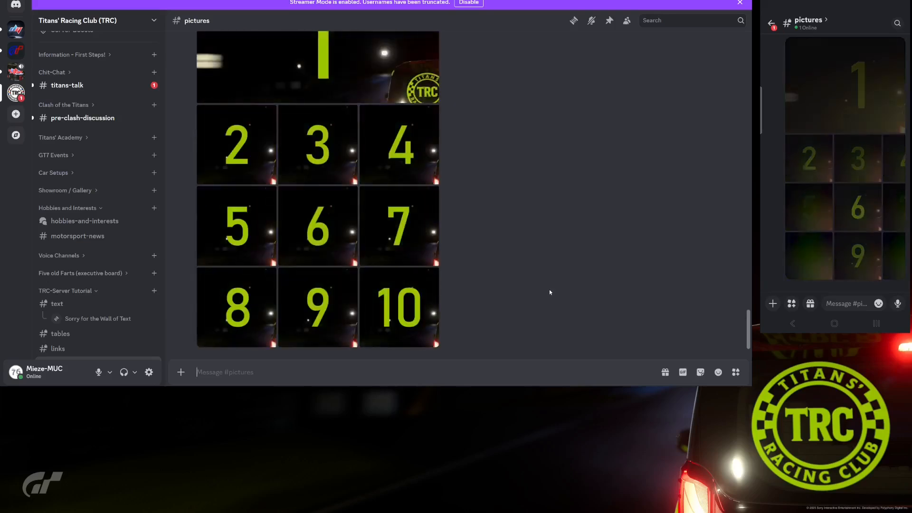
Add a :rofl: reaction to the message with the group of nine pictures
scroll(572, 253, "up", 2)
scroll(572, 253, "up", 1)
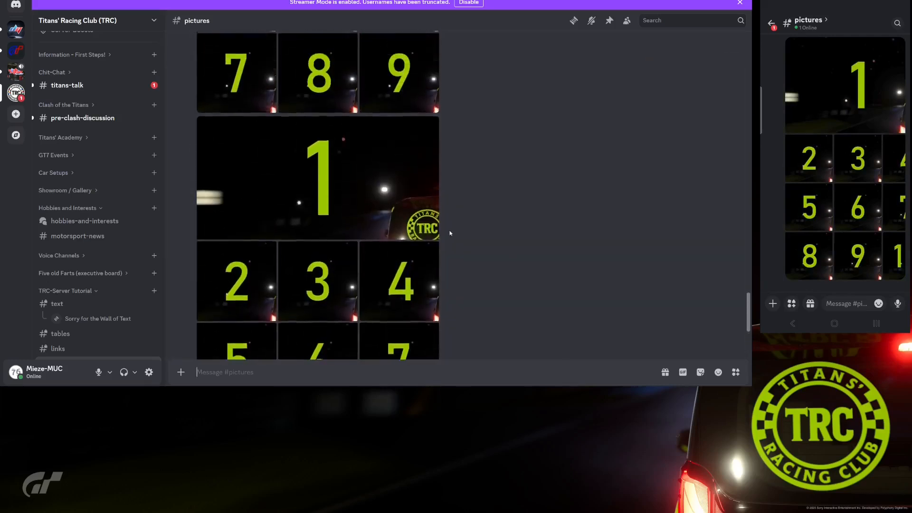
scroll(478, 166, "up", 3)
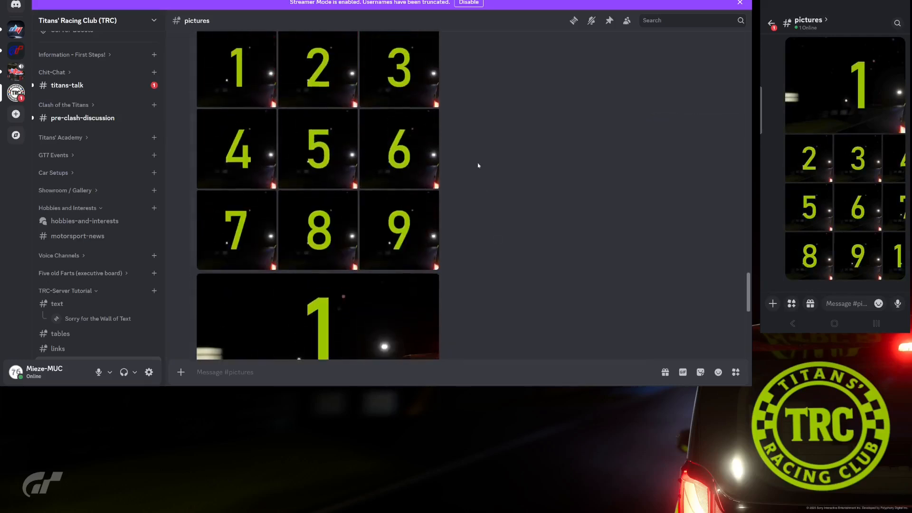
scroll(497, 225, "up", 2)
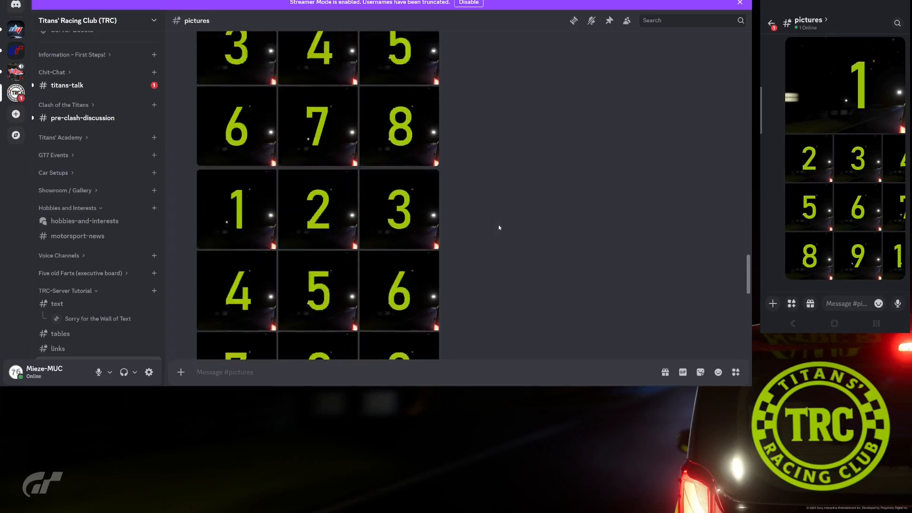
scroll(498, 224, "down", 1)
left_click(653, 110)
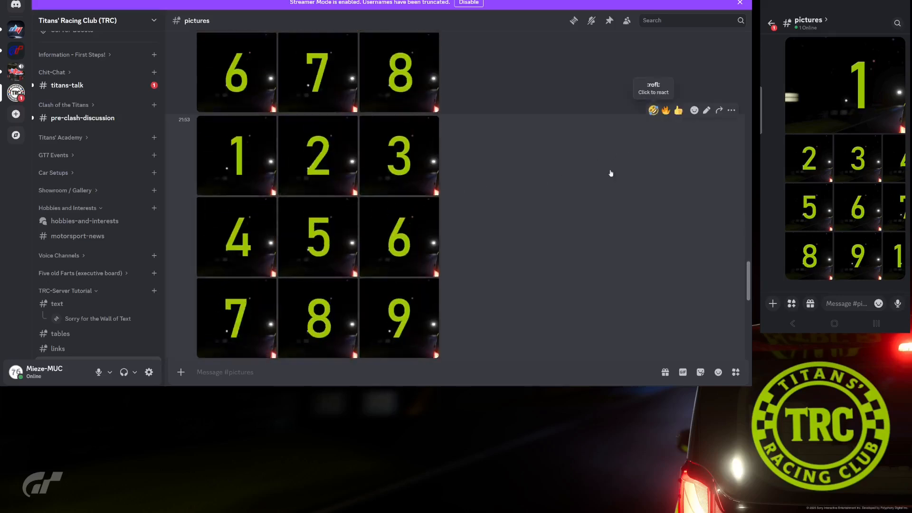
Add a thumbs-up reaction to the message with the group of ten pictures
scroll(513, 228, "down", 4)
scroll(500, 252, "down", 1)
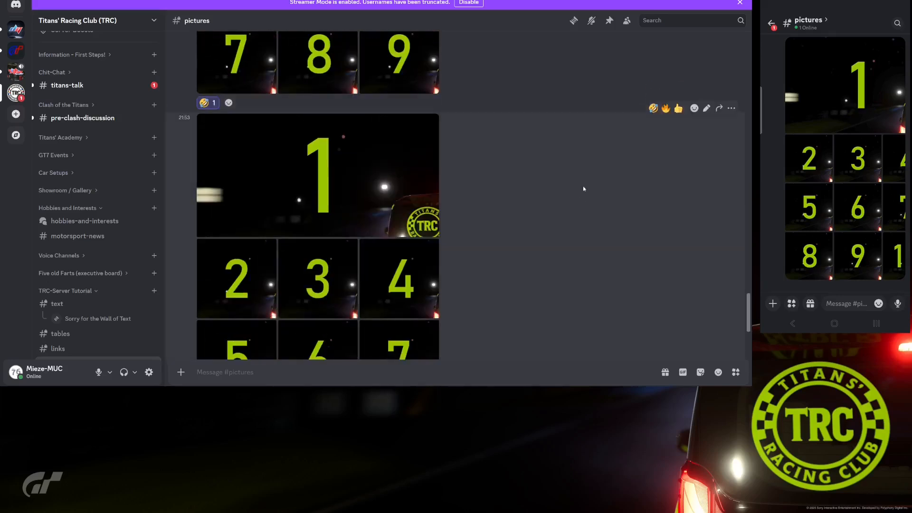
left_click(678, 109)
scroll(529, 255, "down", 3)
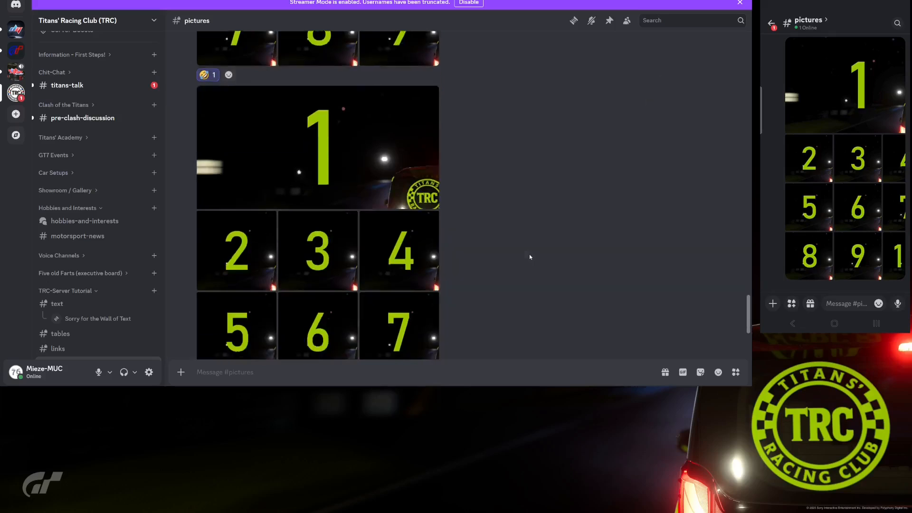
scroll(485, 266, "down", 1)
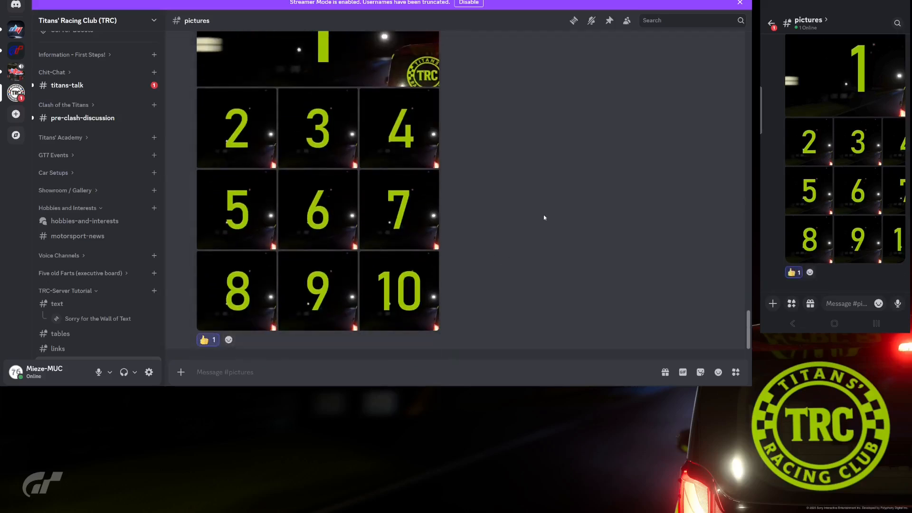
Attach all ten pictures from the 1-10 folder to a new #pictures message
scroll(547, 218, "up", 2)
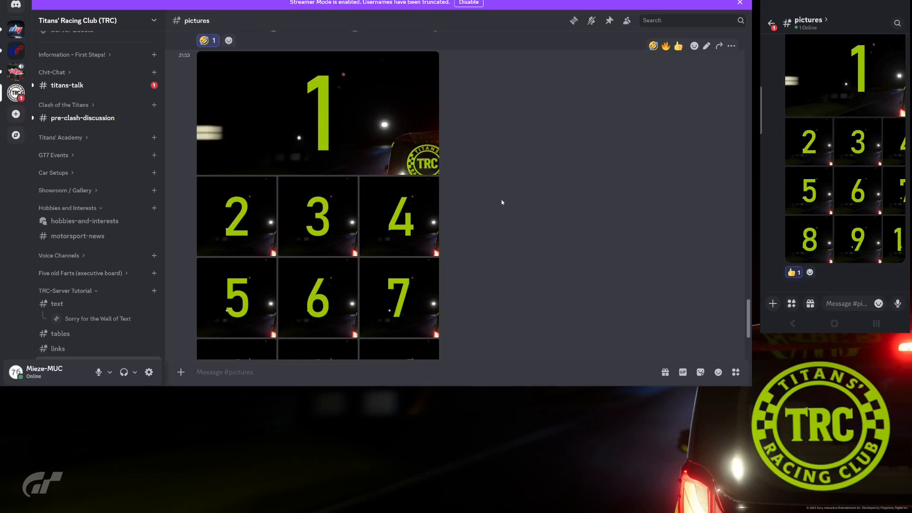
scroll(501, 200, "up", 6)
scroll(502, 202, "up", 10)
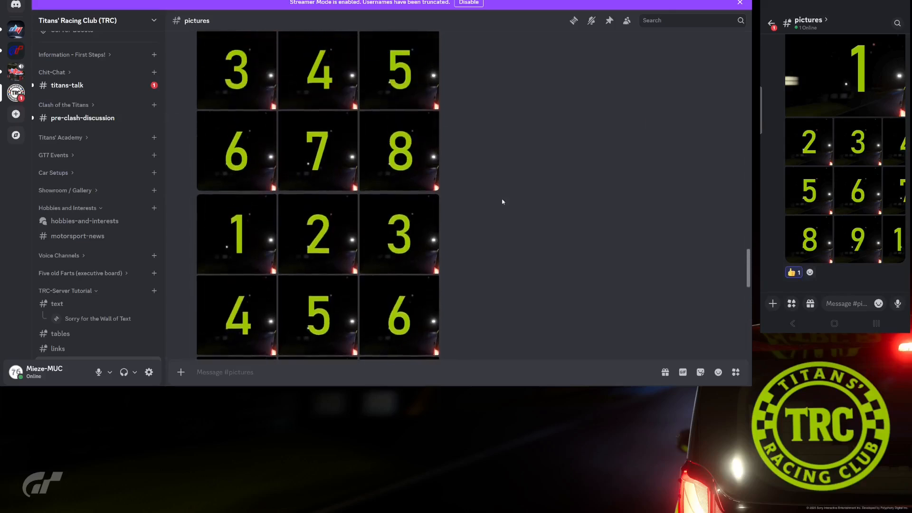
scroll(498, 203, "down", 10)
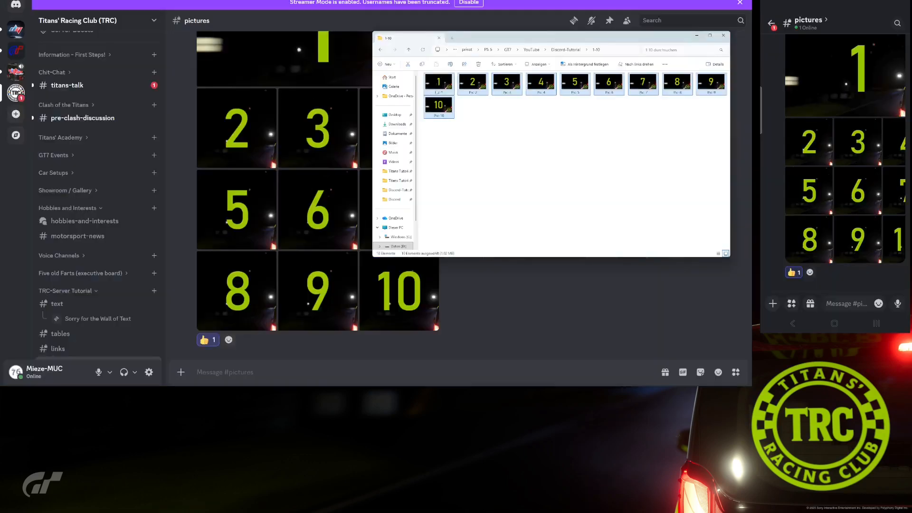
left_click_drag(438, 83, 349, 350)
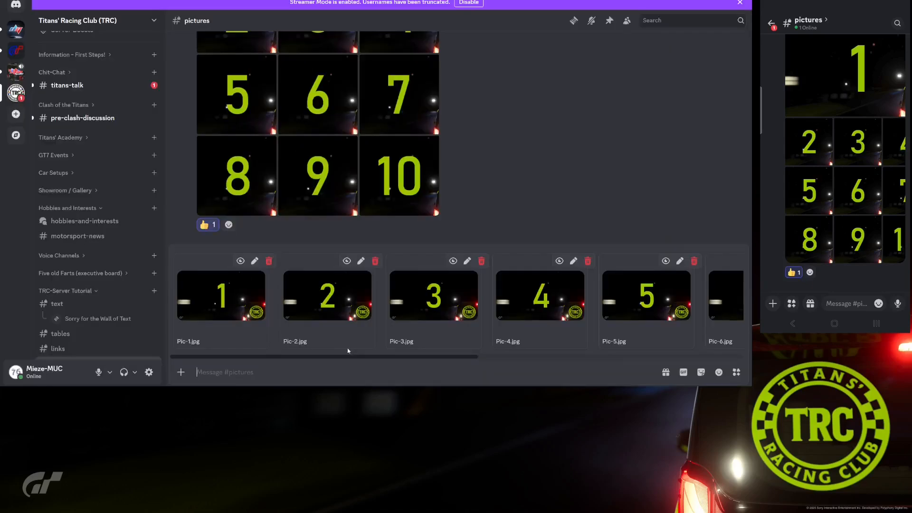
Mark the attachments Pic-1.jpg, Pic-3.jpg, Pic-4.jpg and Pic-5.jpg as spoilers and send the message
left_click(241, 261)
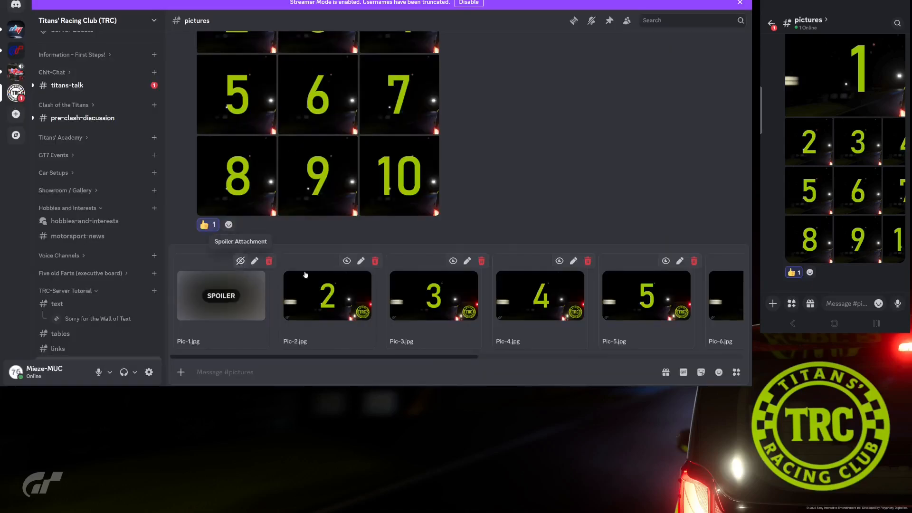
left_click(453, 261)
left_click(560, 261)
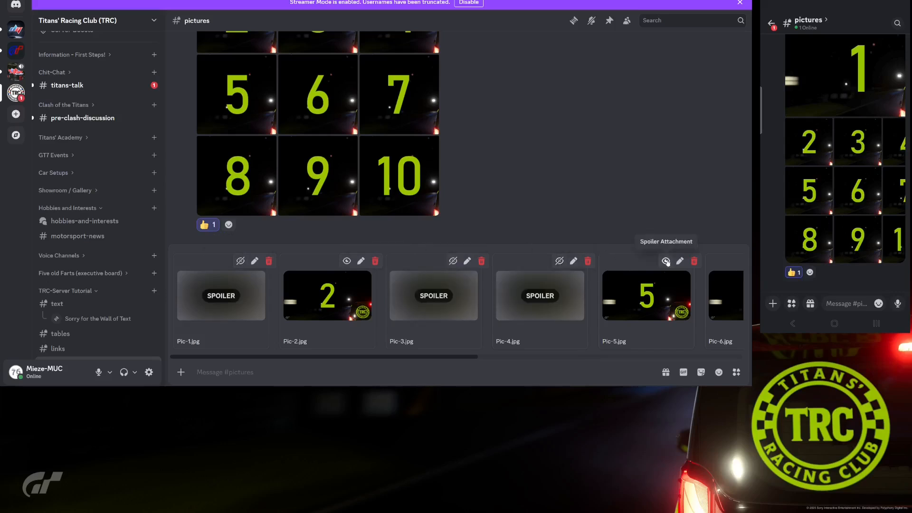
left_click(666, 262)
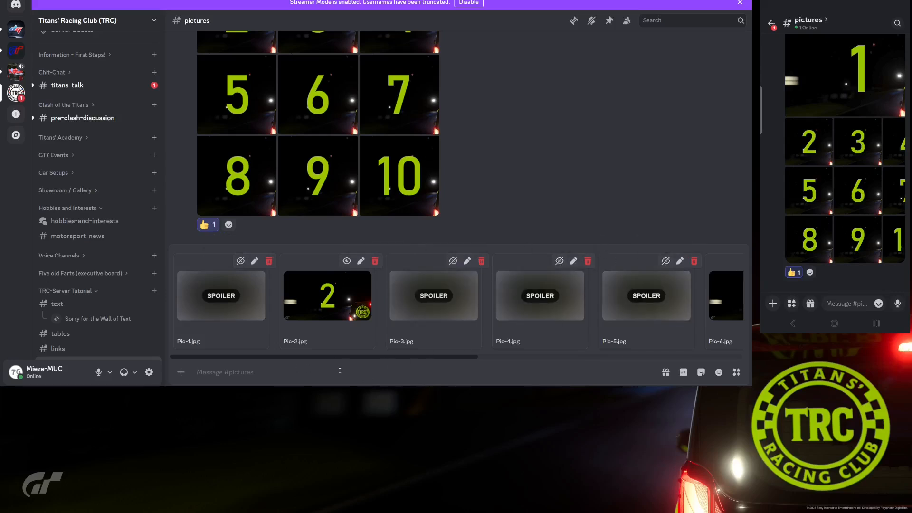
key("Return")
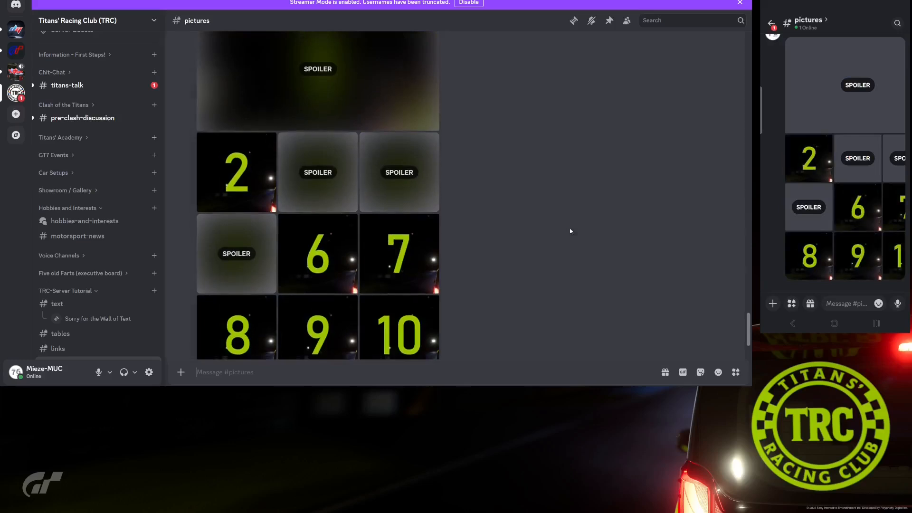
Reveal the spoiler-covered pictures 1, 4, 5 and 3 in the newly posted group of ten
left_click(318, 98)
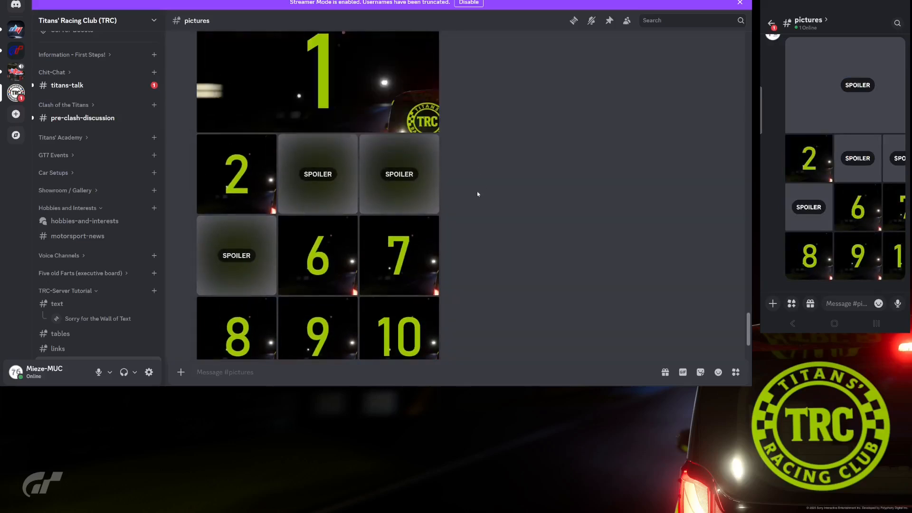
left_click(421, 185)
left_click(260, 266)
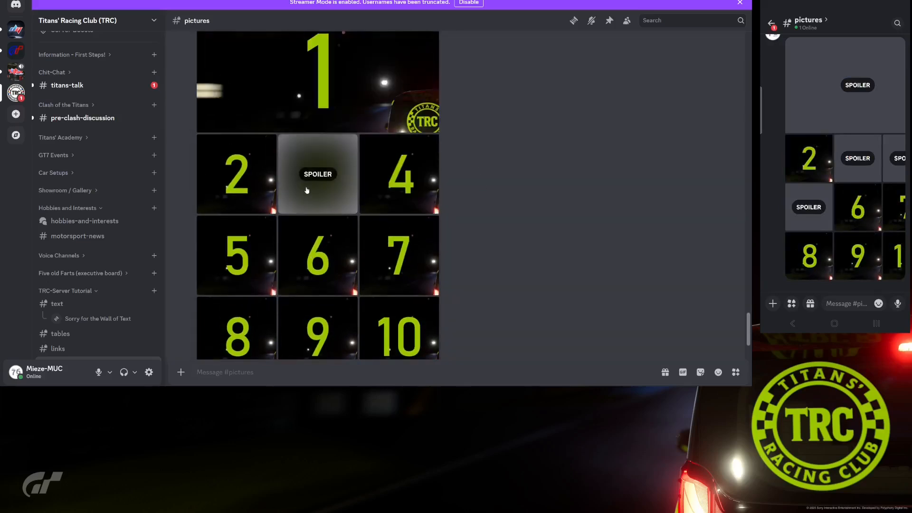
left_click(305, 189)
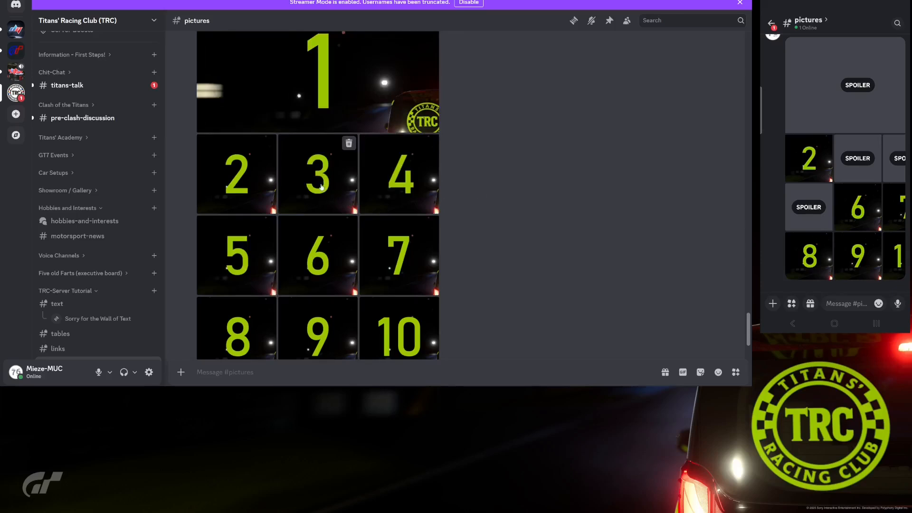
Reveal the spoiler-covered first picture in the latest group of two pictures
scroll(490, 188, "down", 1)
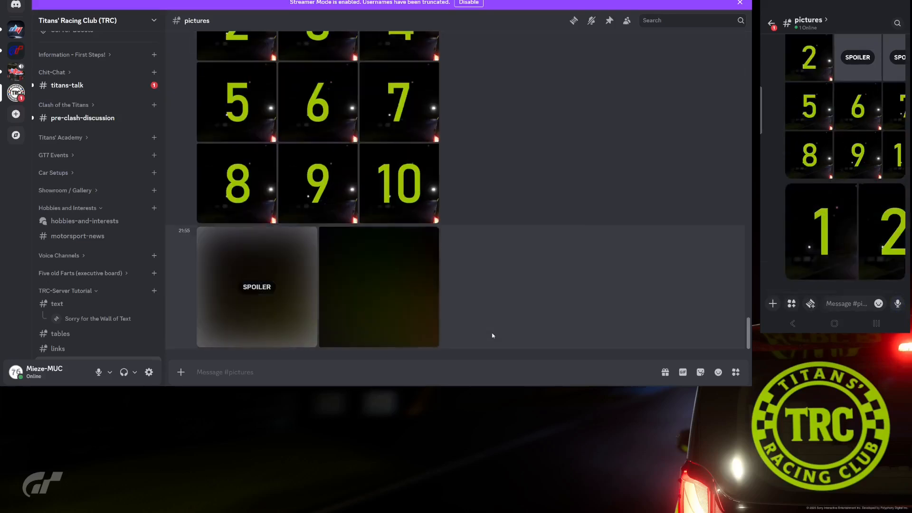
left_click(300, 290)
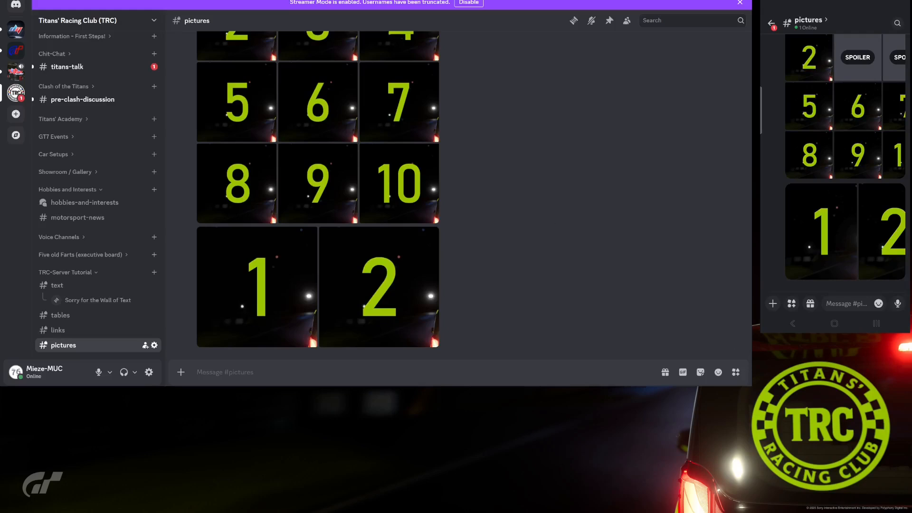
Post the white TRC car picture in #pictures and edit the message to add the level-two heading "Wrong picture"
left_click_drag(646, 152, 331, 334)
key("Return")
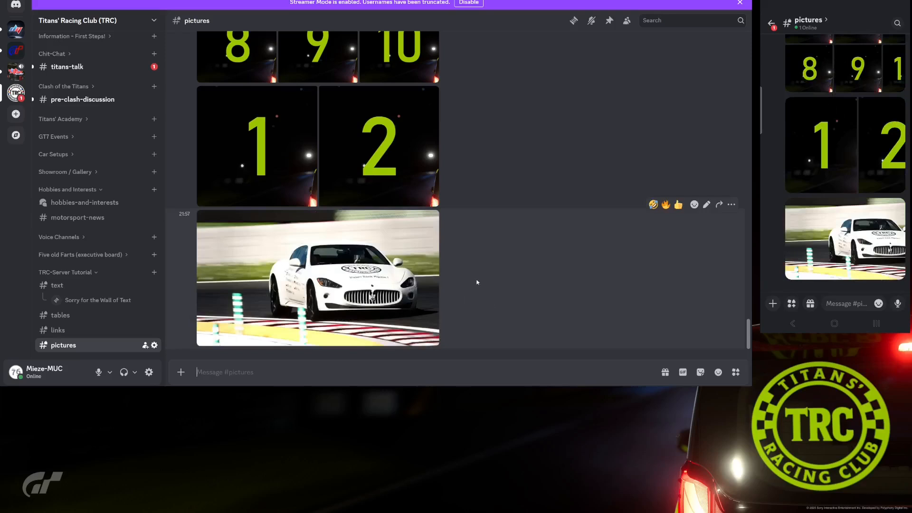
left_click(706, 205)
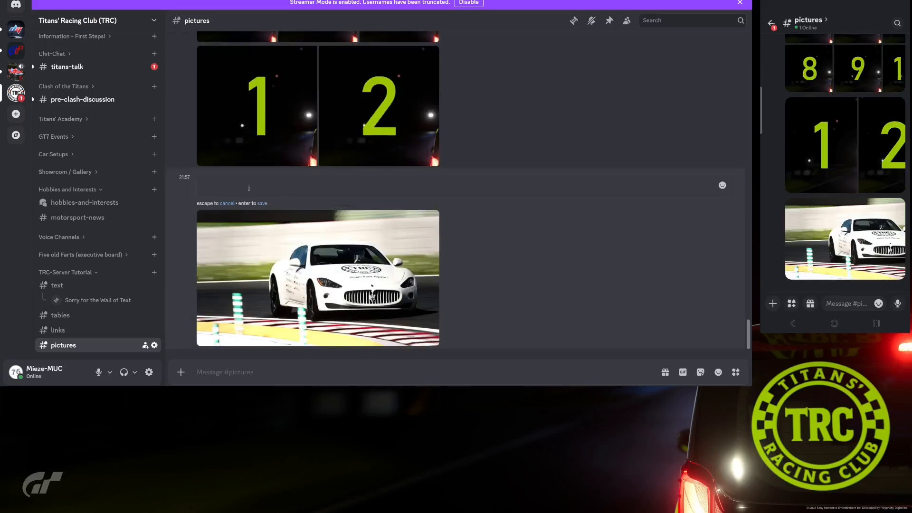
type("## Wrong picture")
key("Return")
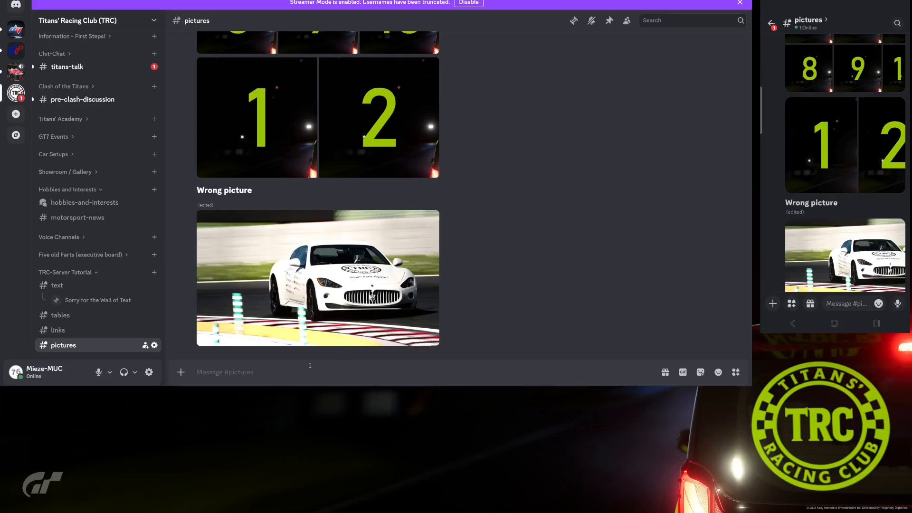
type("https://www.gtplanet.net/forum/attachments/19a4ba633a522-screenshoturl-webp.1489620/")
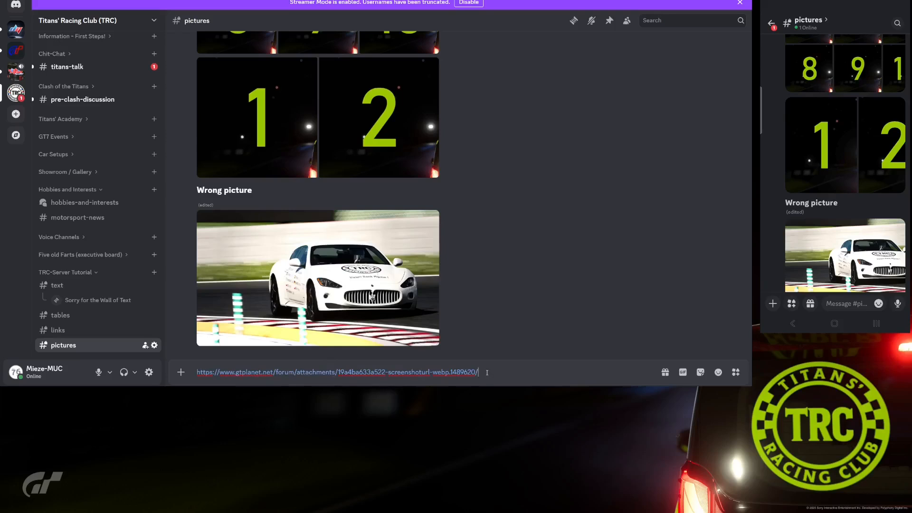
key("Return")
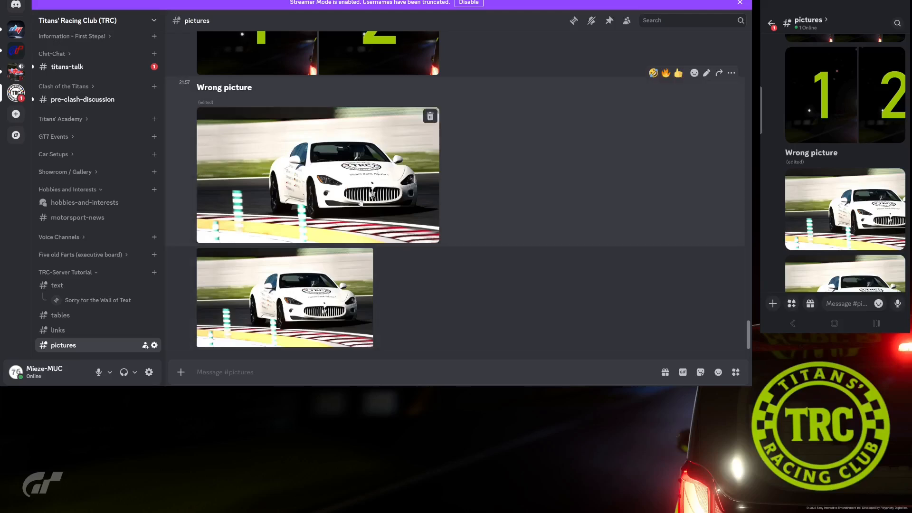
Enlarge the uploaded car picture and the linked car picture one after the other to compare them
left_click(355, 164)
key("Escape")
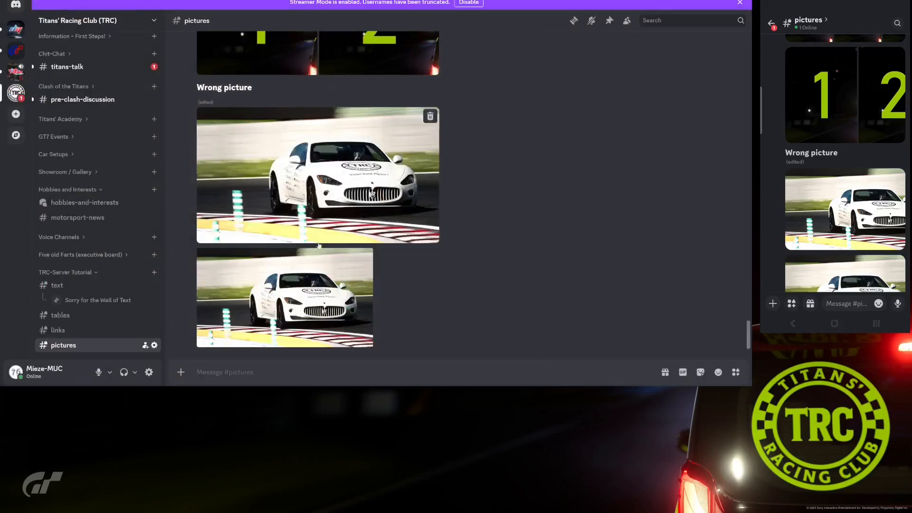
left_click(297, 286)
key("Escape")
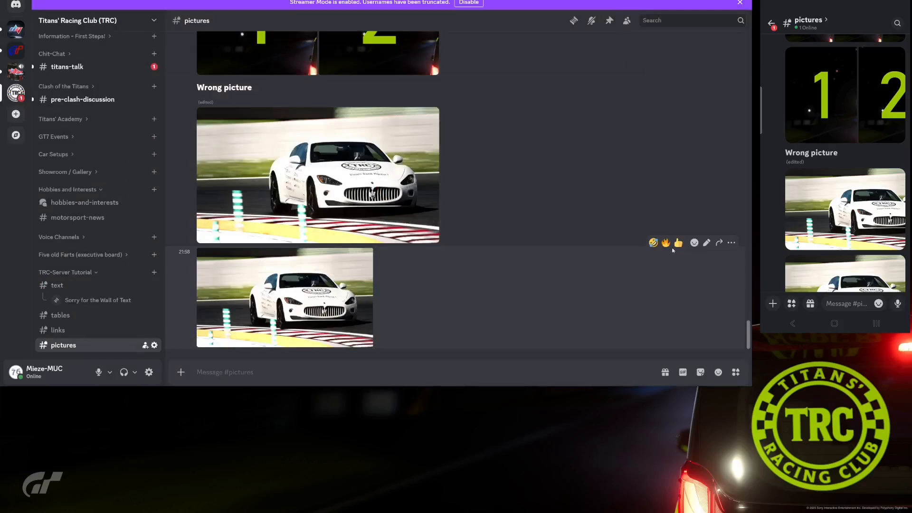
left_click(707, 243)
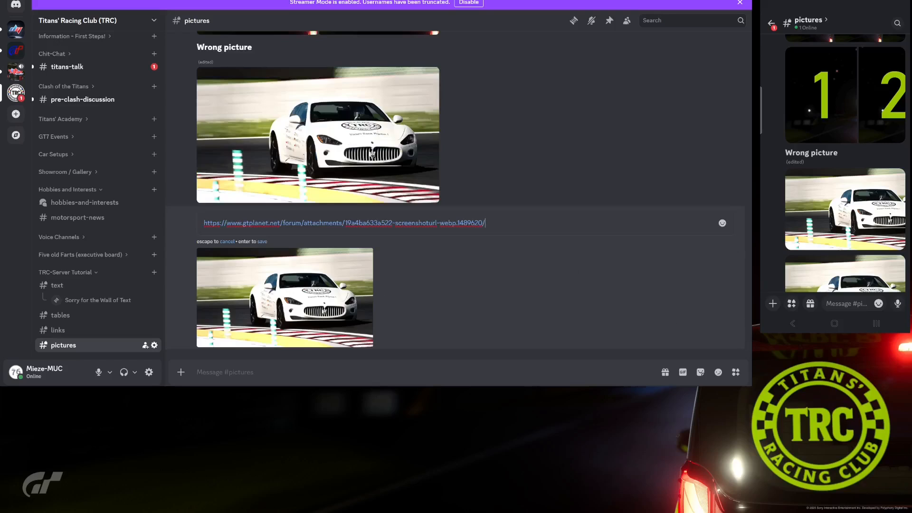
key("ctrl+shift+Left")
key("ctrl+shift+Left")
key("ctrl+shift+Left")
key("ctrl+shift+Left")
key("ctrl+shift+Left")
key("ctrl+shift+Left")
key("ctrl+shift+Left")
key("ctrl+shift+Left")
key("ctrl+shift+Left")
key("ctrl+shift+Left")
type("https://www.gtplanet.net/forum/attachments/19a4ba5f1b511-screenshoturl-webp.1489621/")
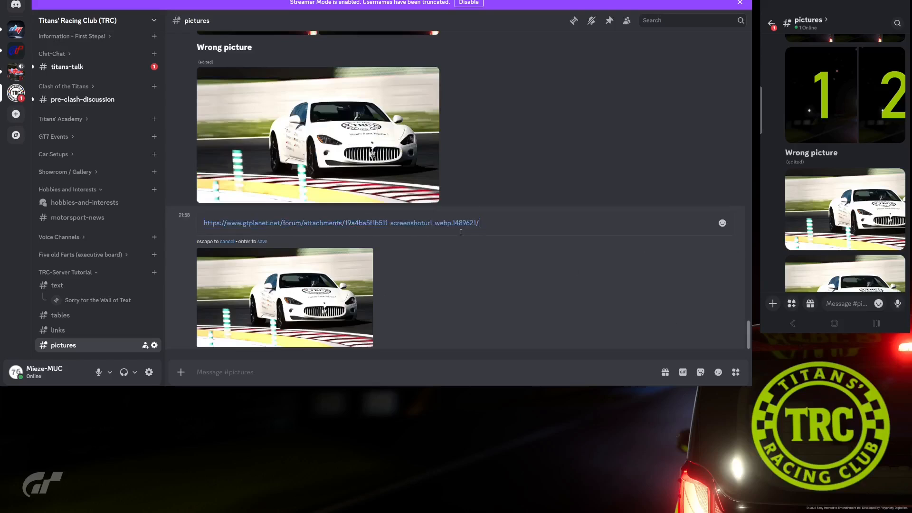
key("Return")
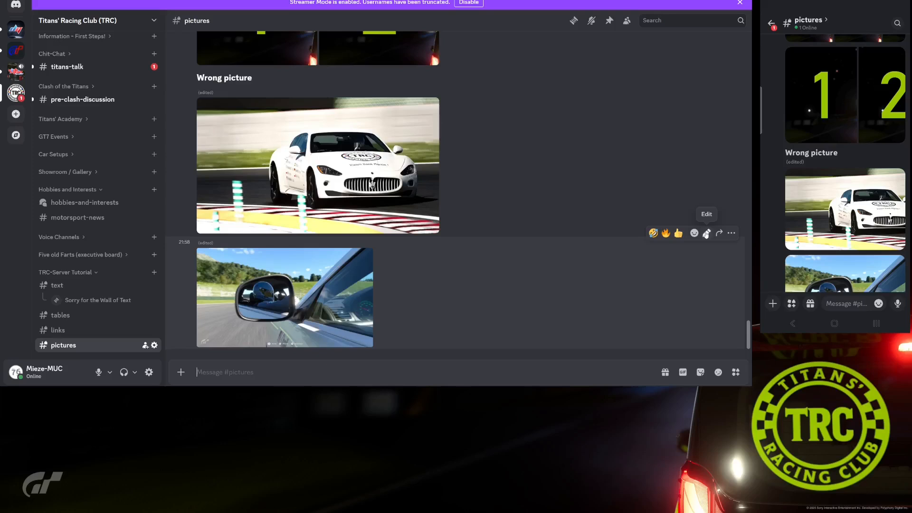
Edit the linked-picture message to add the level-three heading "A Nice and Fast Friend" above the link, and save it
left_click(706, 233)
key("shift+Return")
key("Up")
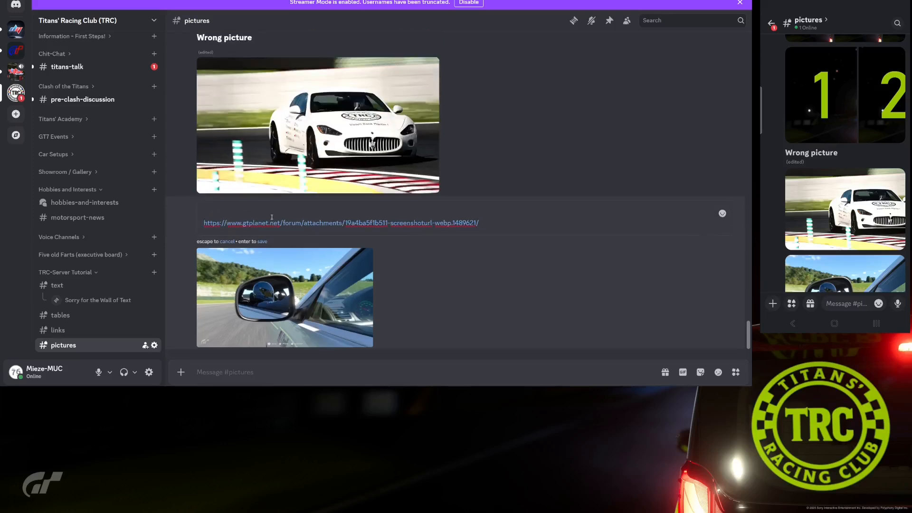
type("### A Nice and Fast Friend")
key("Return")
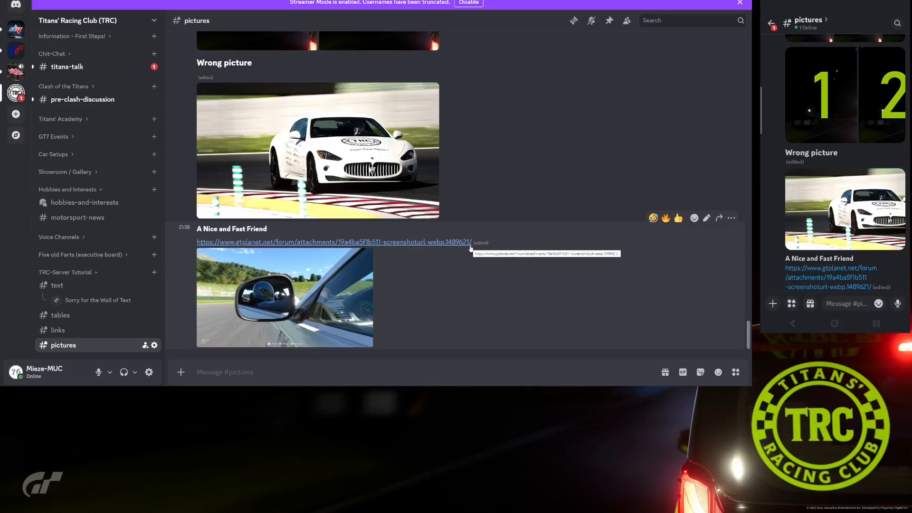
Turn the bare address in that message into a masked link with "|" as its text, moving the ### marker in front of it
left_click(707, 217)
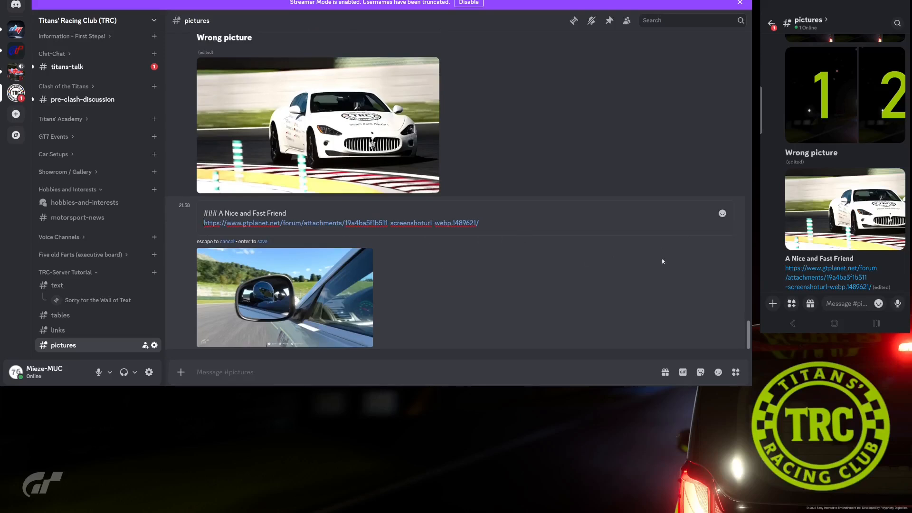
type("[")
type("]")
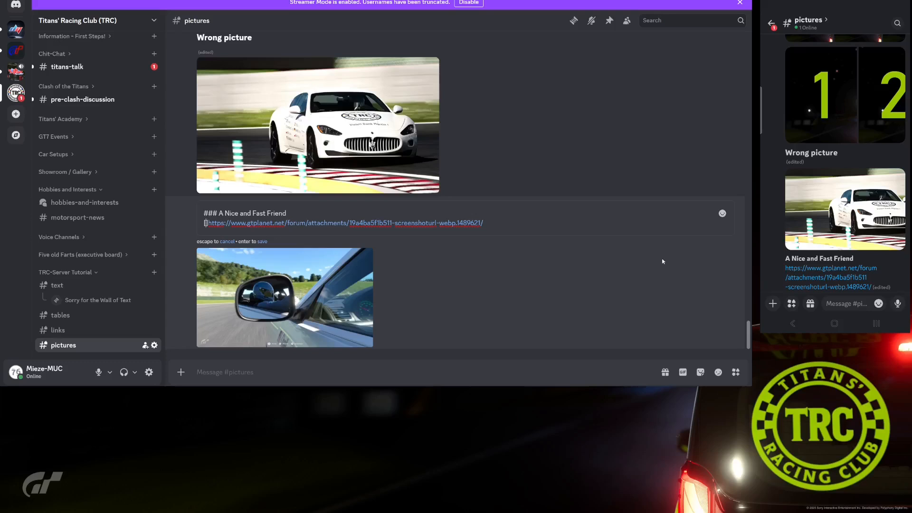
type("I")
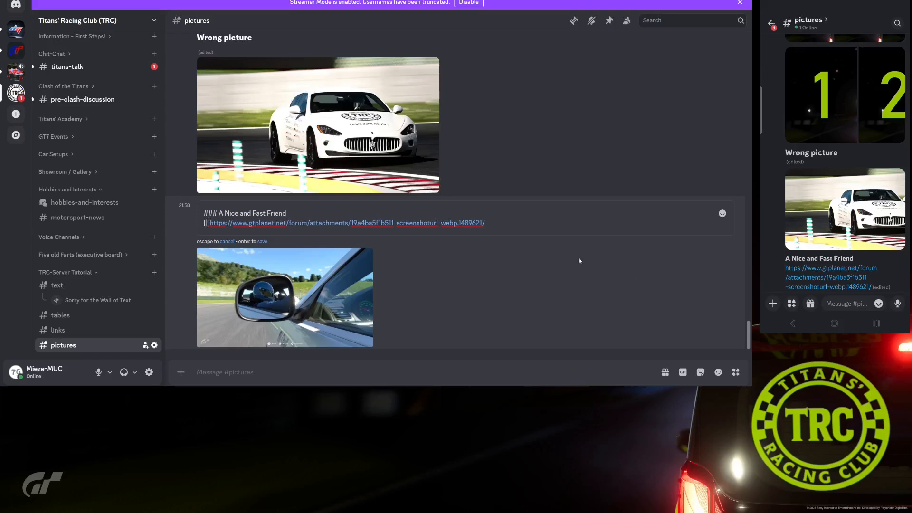
left_click_drag(208, 214, 205, 214)
key("BackSpace")
type("###")
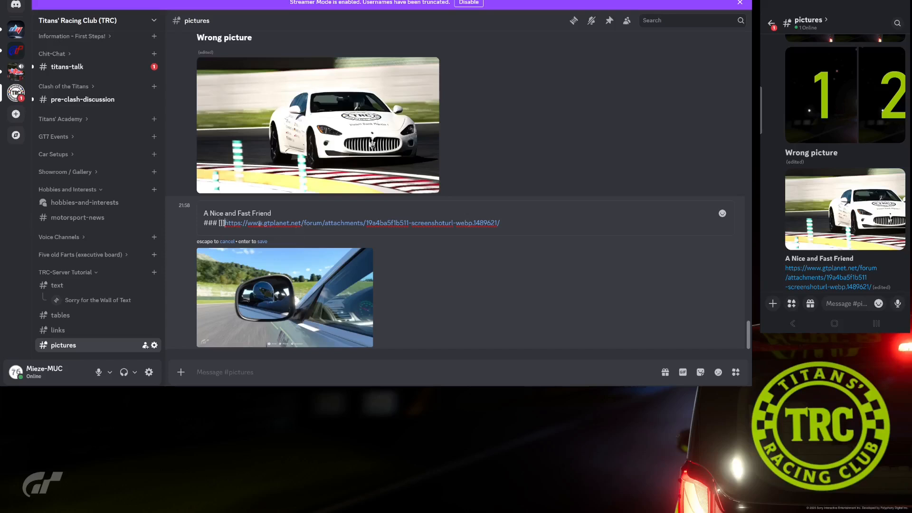
type("(")
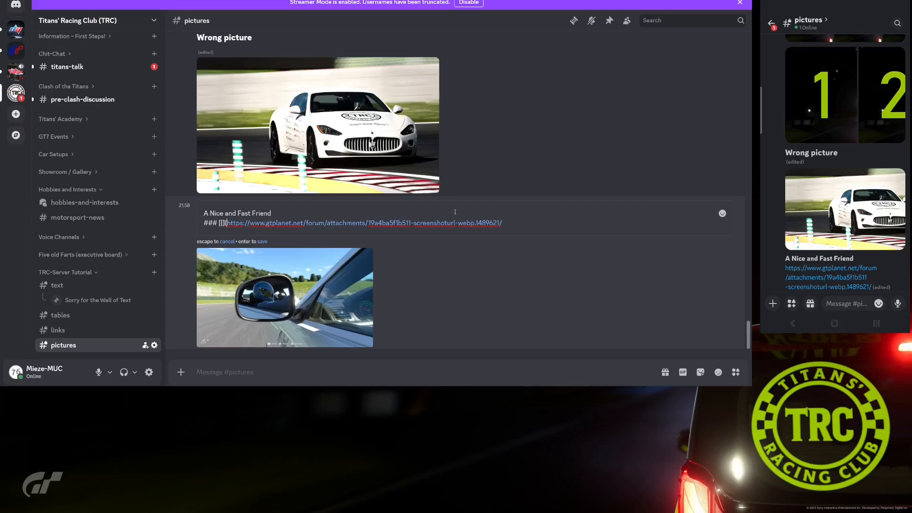
type(")")
Move the caption "A Nice and Fast Friend" behind the masked link on the same line and save the message
left_click_drag(277, 214, 205, 213)
key("ctrl+c")
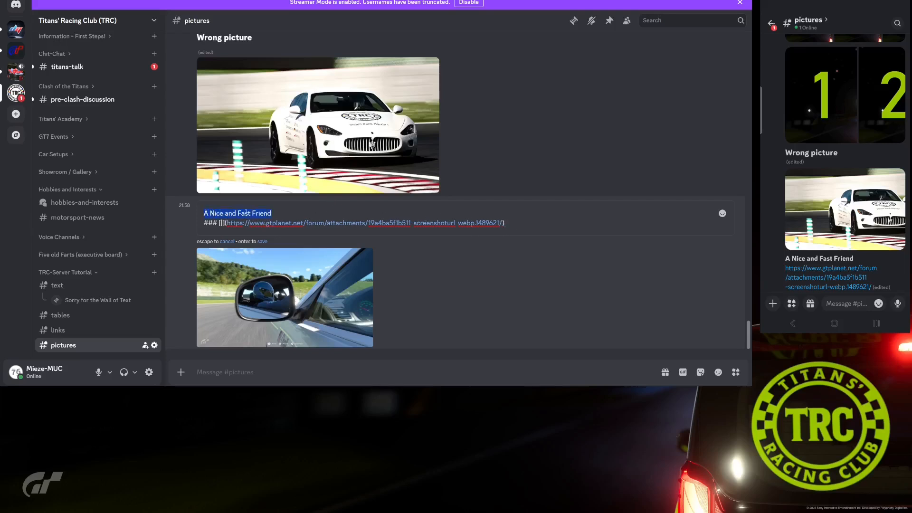
key("BackSpace")
left_click(516, 221)
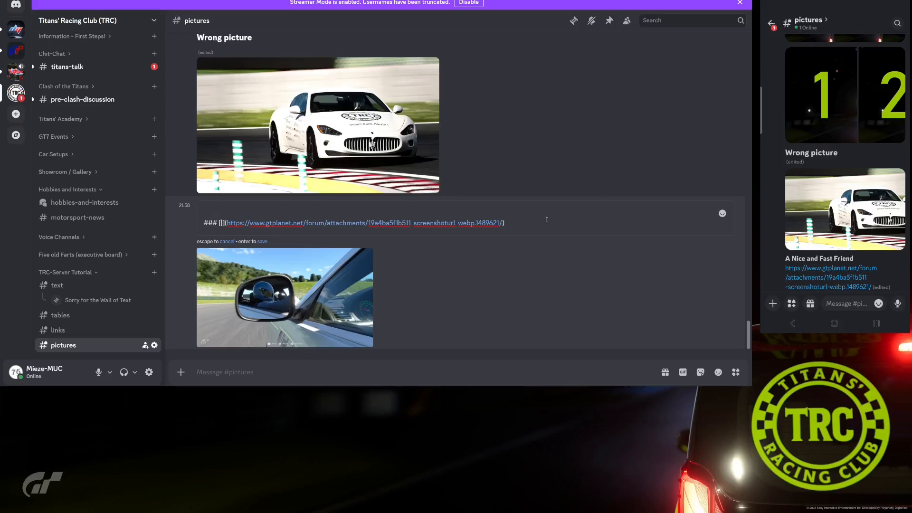
key("ctrl+v")
key("Delete")
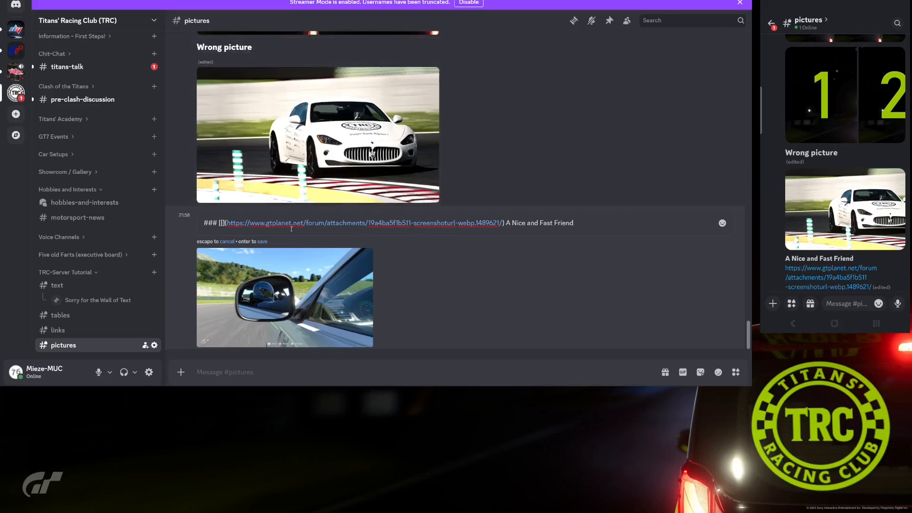
left_click(262, 241)
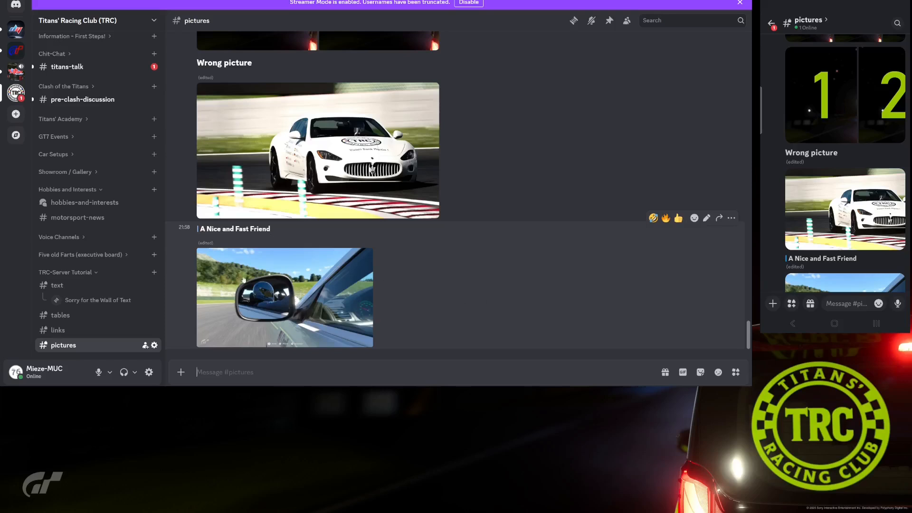
left_click(706, 218)
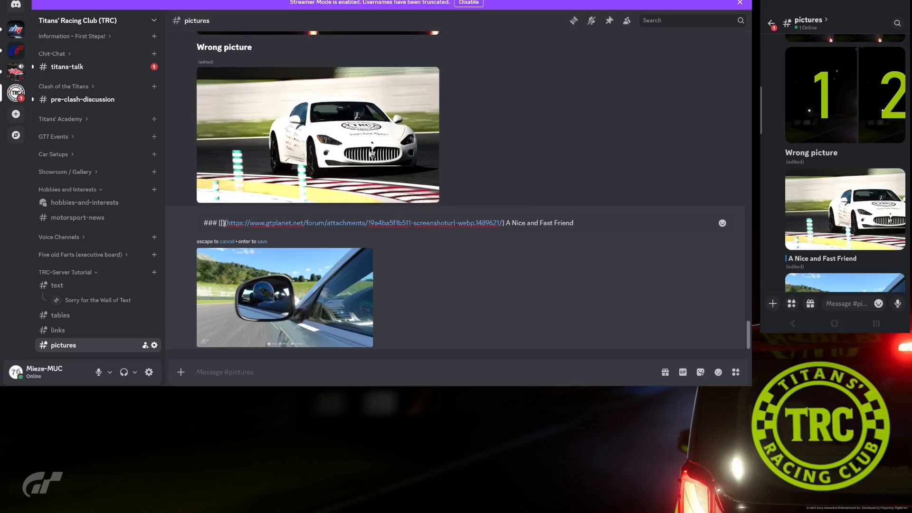
left_click_drag(227, 223, 320, 222)
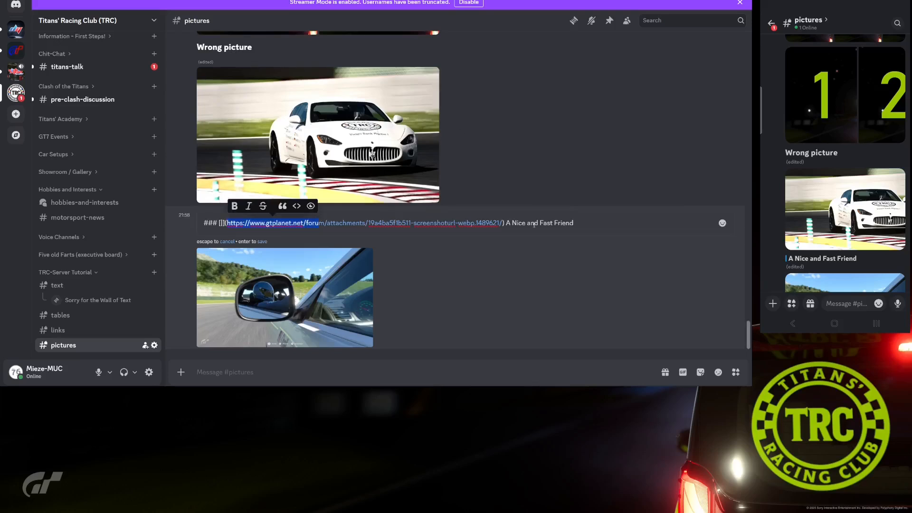
key("shift+Right")
key("shift+Right")
key("shift+Right")
key("shift+Right")
key("shift+Right")
key("shift+Right")
key("shift+Right")
key("shift+Right")
key("shift+Right")
key("shift+Right")
key("shift+Right")
key("shift+Right")
key("shift+Right")
key("shift+Right")
key("shift+Right")
key("shift+Right")
key("shift+Right")
key("shift+Right")
key("shift+Right")
key("shift+Right")
key("shift+Right")
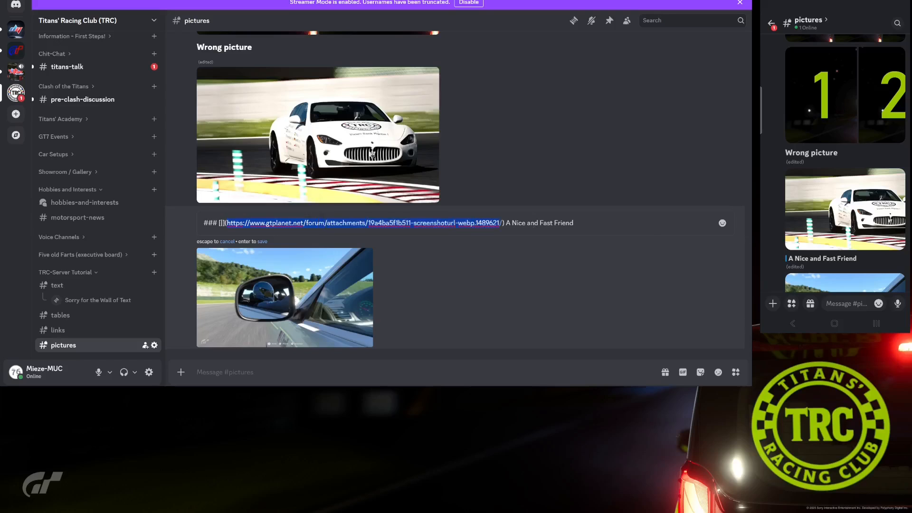
key("ctrl+v")
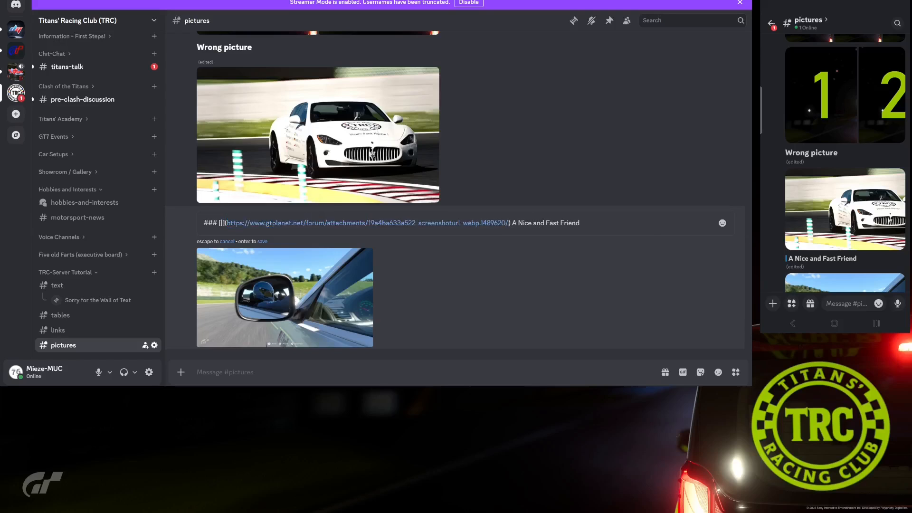
Change the caption behind the masked link to "Thank you so much, guys!" and save the message
left_click_drag(580, 223, 512, 223)
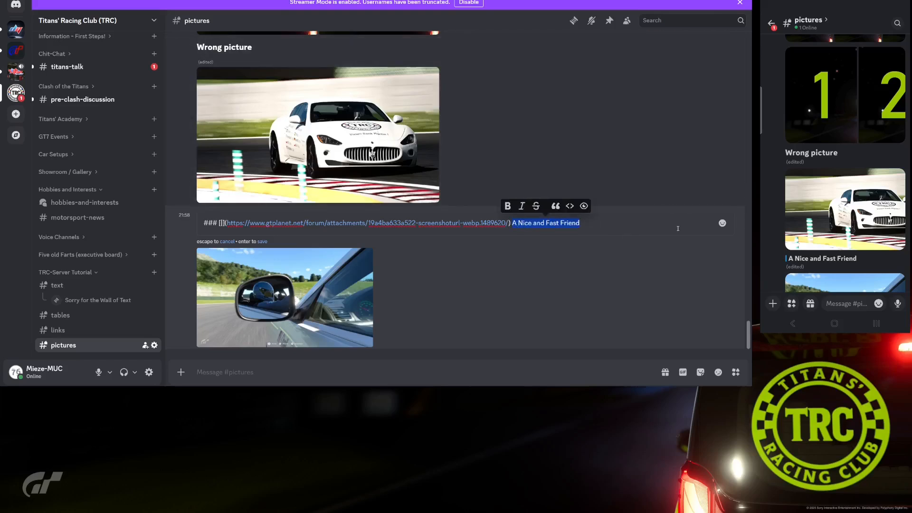
type("Thank you")
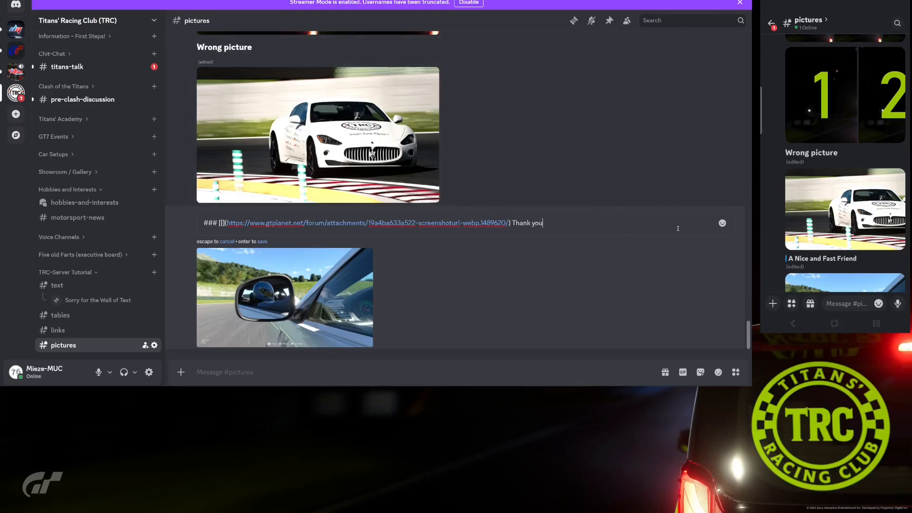
type(" so much, guys!")
key("Return")
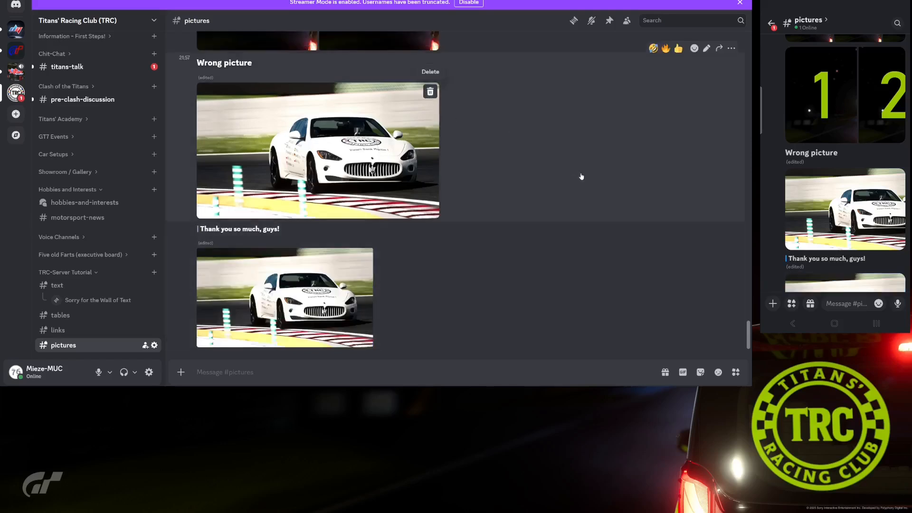
Delete the uploaded picture from the "Wrong picture" message, and delete the remaining message too
left_click(429, 92)
left_click(452, 219)
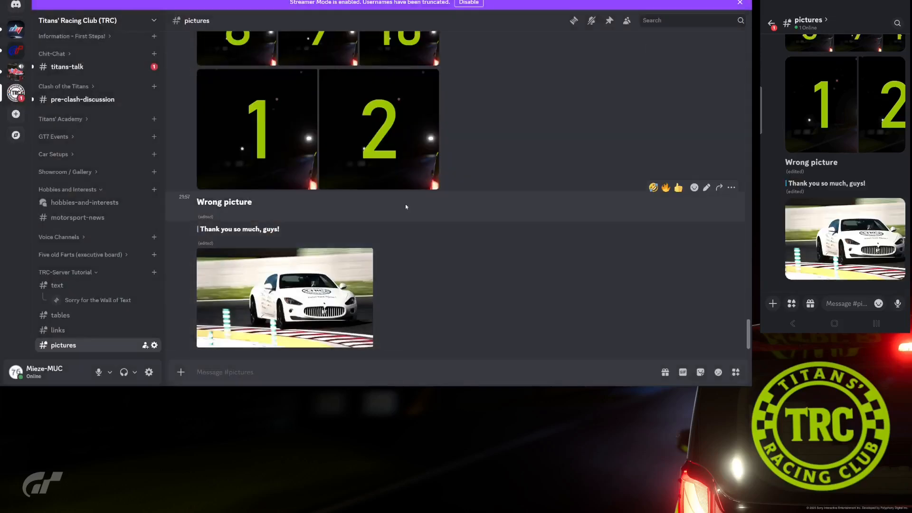
left_click(731, 187)
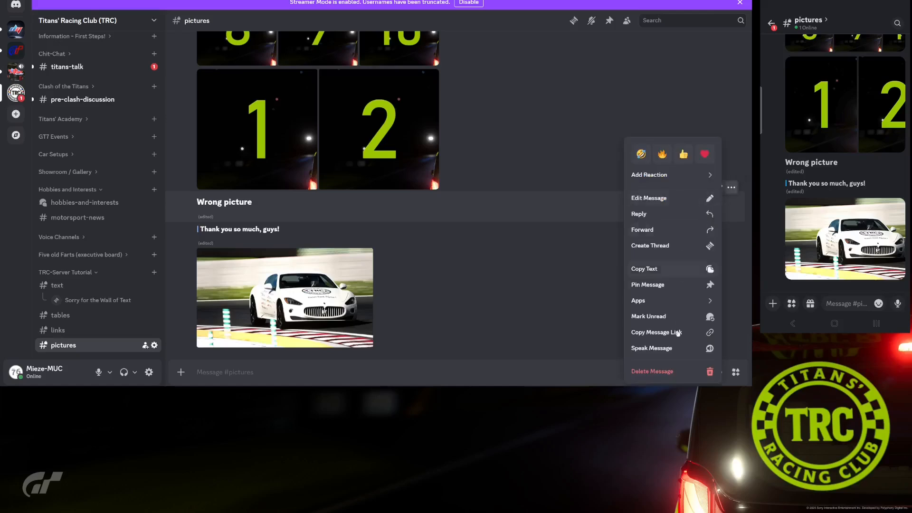
left_click(670, 373)
left_click(451, 247)
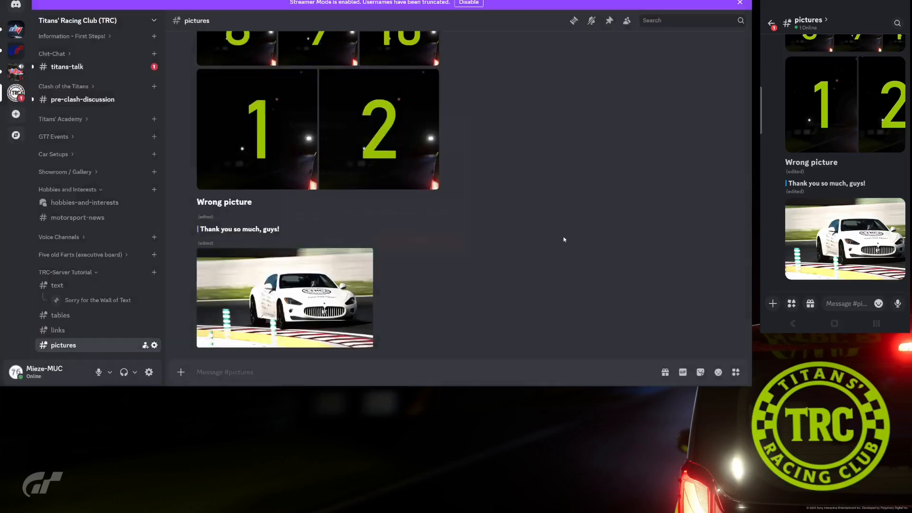
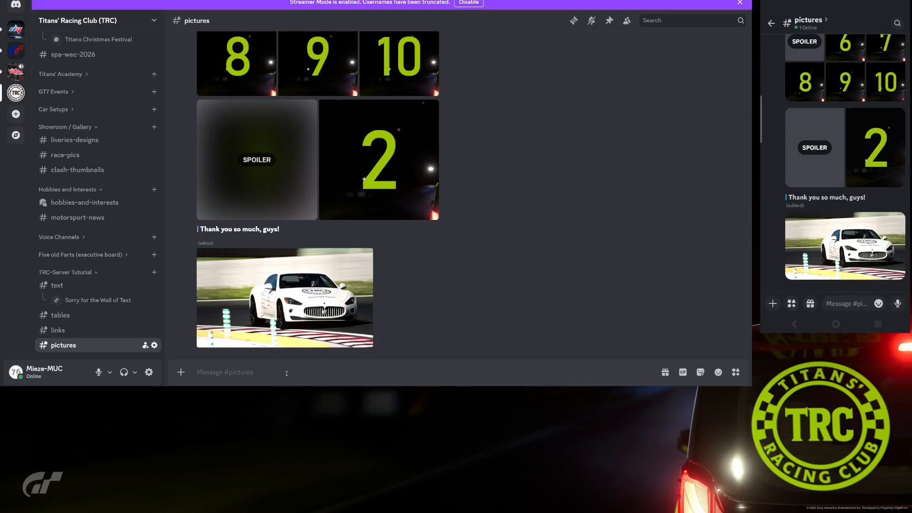
Post "## Headline 1" with the "block of text //" filler and Pic-1.jpg attached, and open and close the message's editing without changes
type("## Headline  block of text // block of text // block of text // block of text // block of text // block of text // block of text // block of text // block of text // block of text // block of text // block of text // block of text // block of text // block of text // block of text // block of text // block of text // block of text // block of text // block of text // block of text // block of text // block of text // block of text // block of text // block of text // block of text // block of text // block of text // block of text // block of text // block of text // block of text // block of text // block of text // block of text // block of text // block of text // block of text // block of text // block of text // block of text // block of text // block of text // block of text // block of text // block of text // block of text // block of text // block of text // block of text // block of text // block of text // block of text // block of text // block of text // block of text // block of text // block of text // block of text // block of text // block of text // block of text // block of text //")
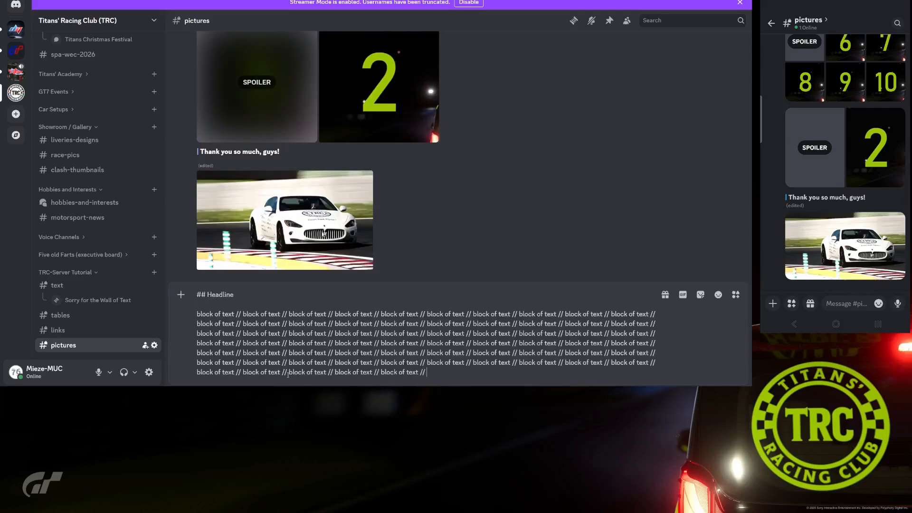
left_click(267, 295)
left_click(181, 295)
left_click(210, 201)
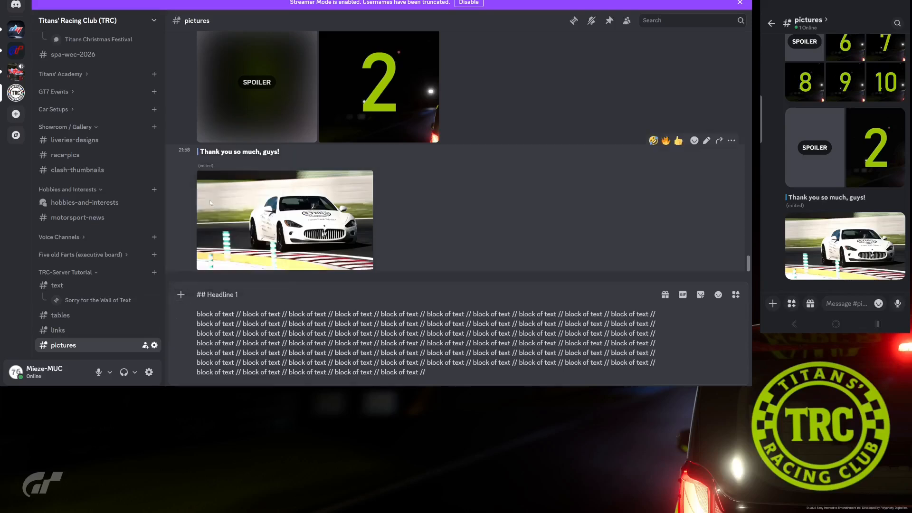
left_click(222, 62)
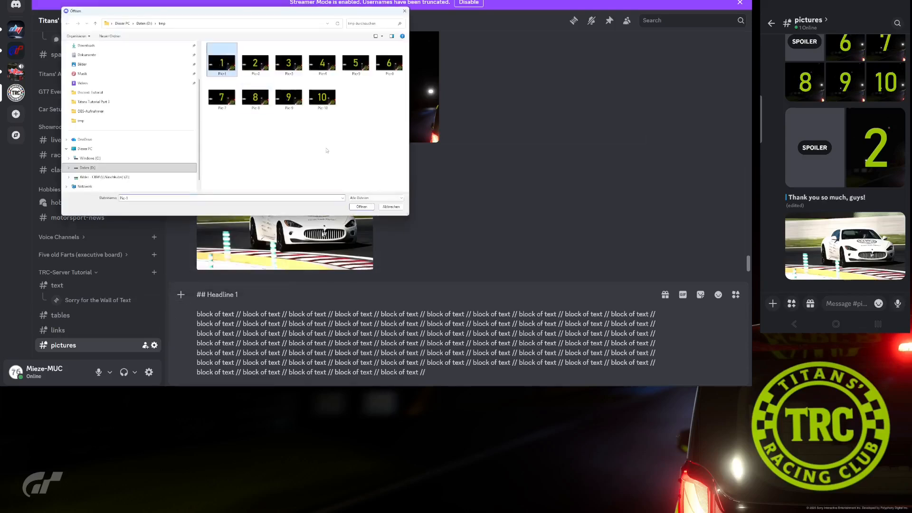
left_click(363, 207)
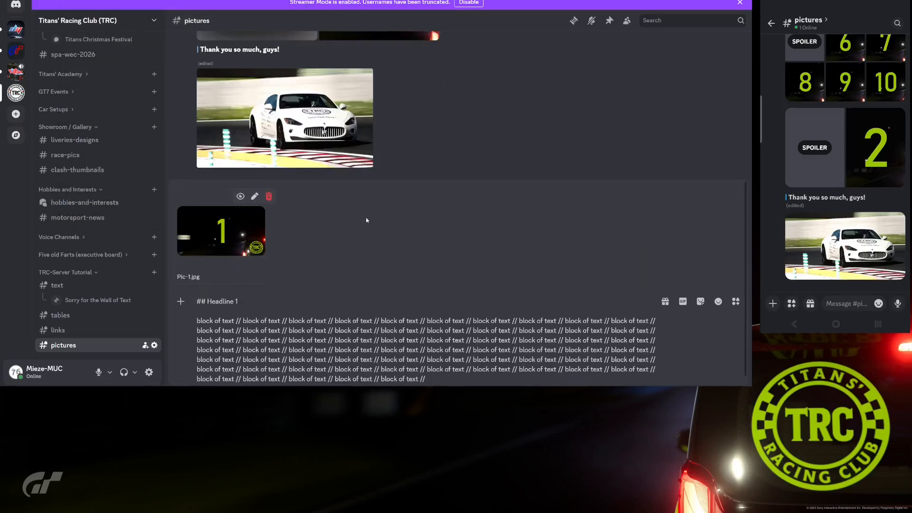
key("Return")
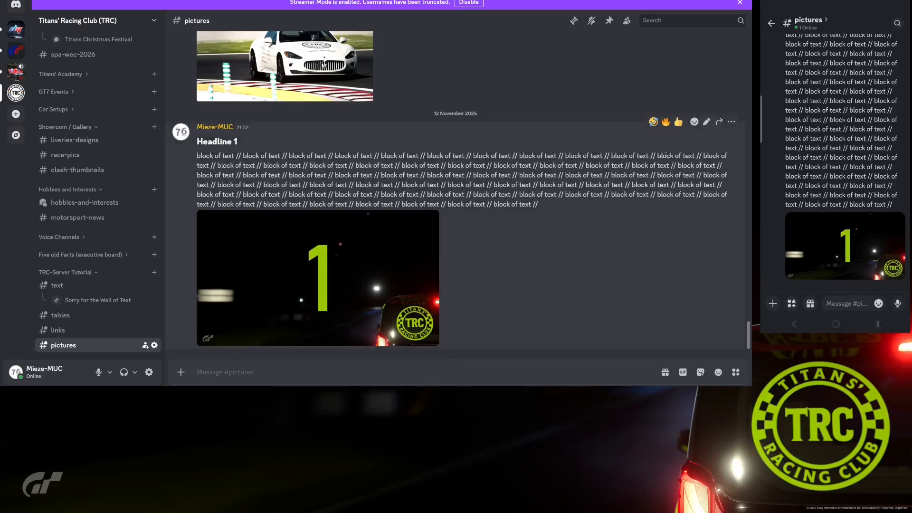
left_click(706, 122)
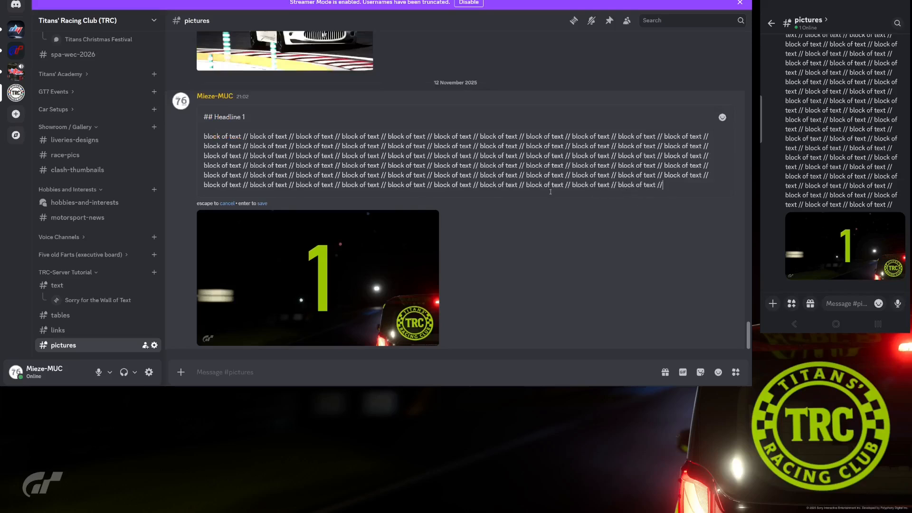
left_click(262, 203)
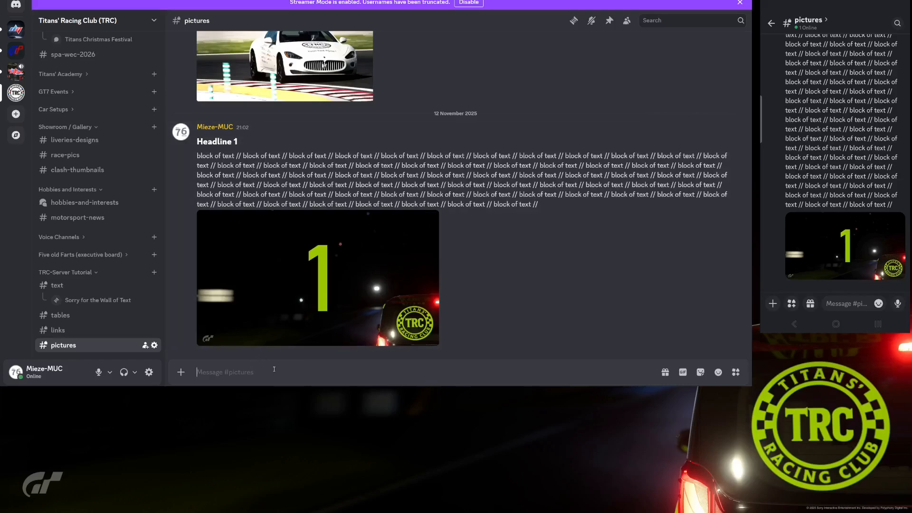
Post a second message headed "## Headline 2" with the same "block of text //" filler and Pic-2.jpg attached
type("## Headline  block of text // block of text // block of text // block of text // block of text // block of text // block of text // block of text // block of text // block of text // block of text // block of text // block of text // block of text // block of text // block of text // block of text // block of text // block of text // block of text // block of text // block of text // block of text // block of text // block of text // block of text // block of text // block of text // block of text // block of text // block of text // block of text // block of text // block of text // block of text // block of text // block of text // block of text // block of text // block of text // block of text // block of text // block of text // block of text // block of text // block of text // block of text // block of text // block of text // block of text // block of text // block of text // block of text // block of text // block of text // block of text // block of text // block of text // block of text // block of text // block of text // block of text // block of text // block of text // block of text //")
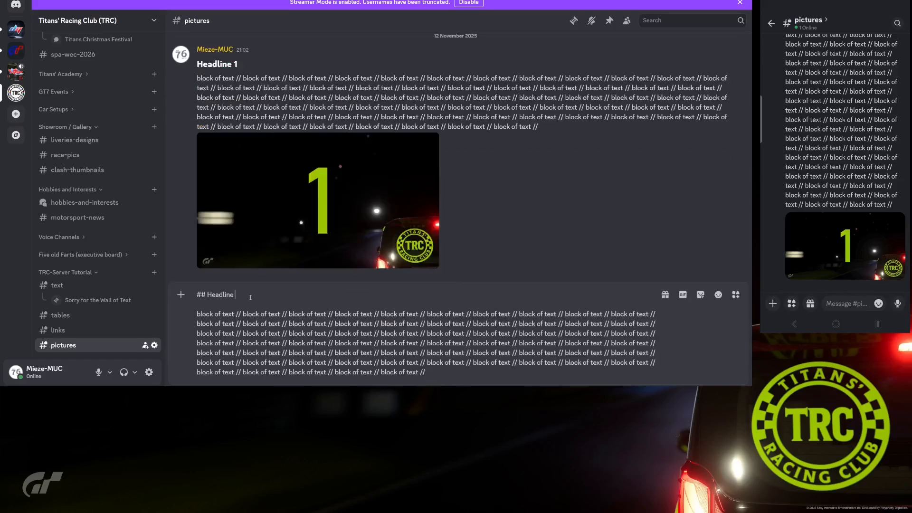
type("2")
left_click(180, 294)
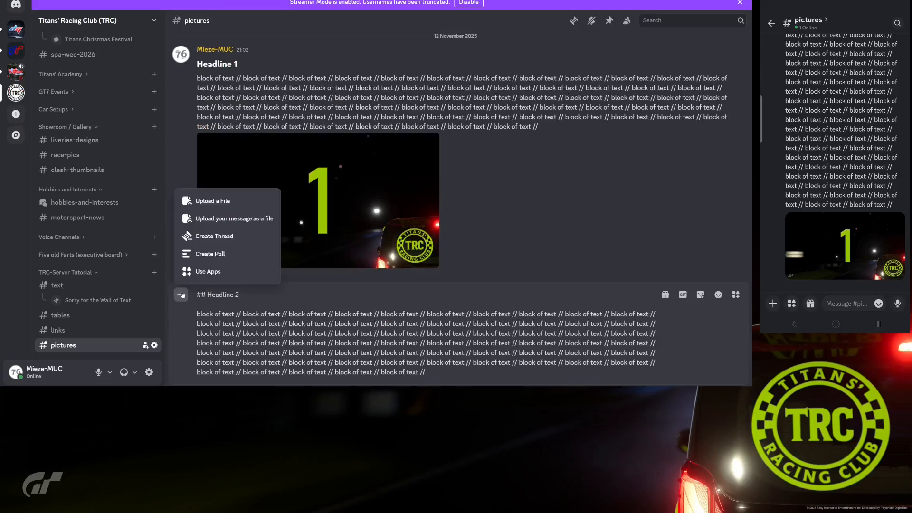
left_click(208, 202)
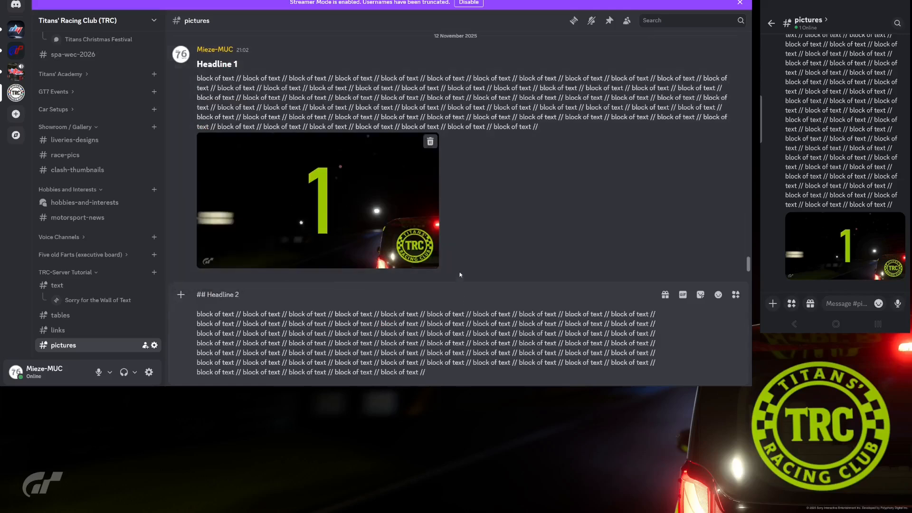
left_click(254, 67)
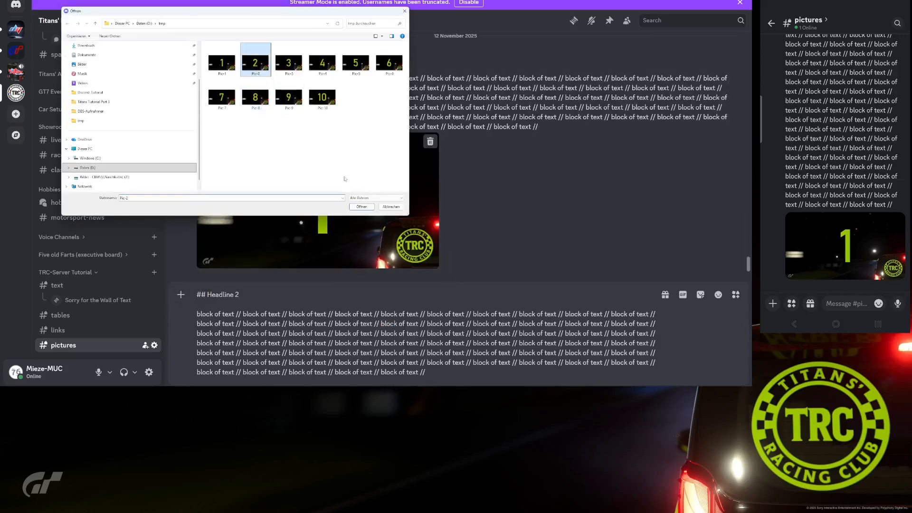
left_click(362, 207)
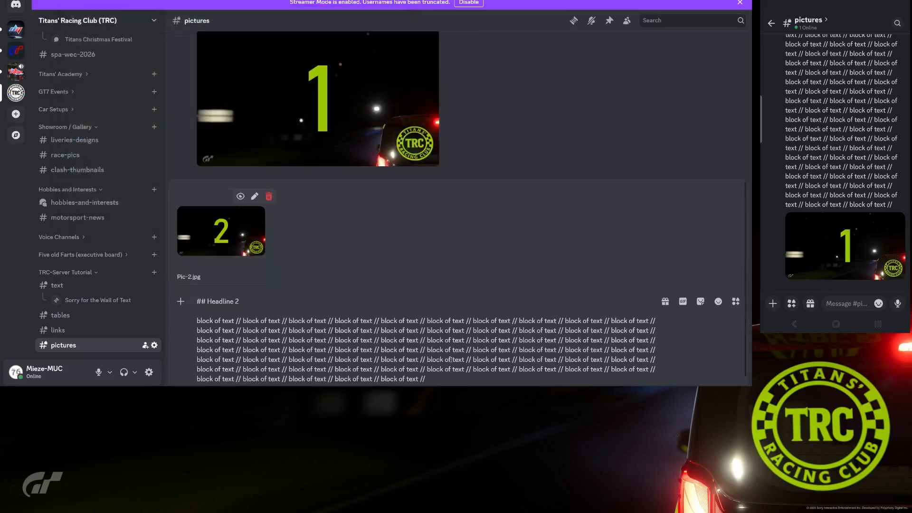
key("Return")
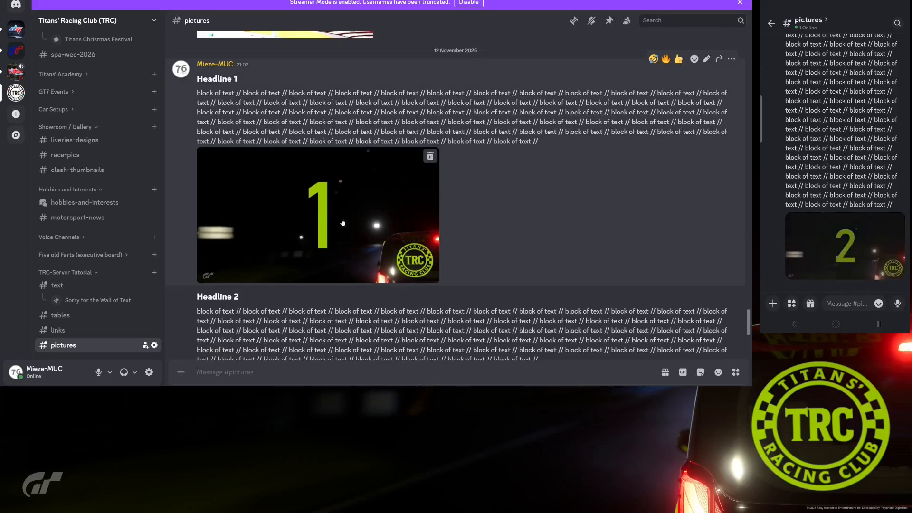
Examine how the Headline 1 and Headline 2 posts alternate text and pictures in the channel
scroll(503, 177, "down", 2)
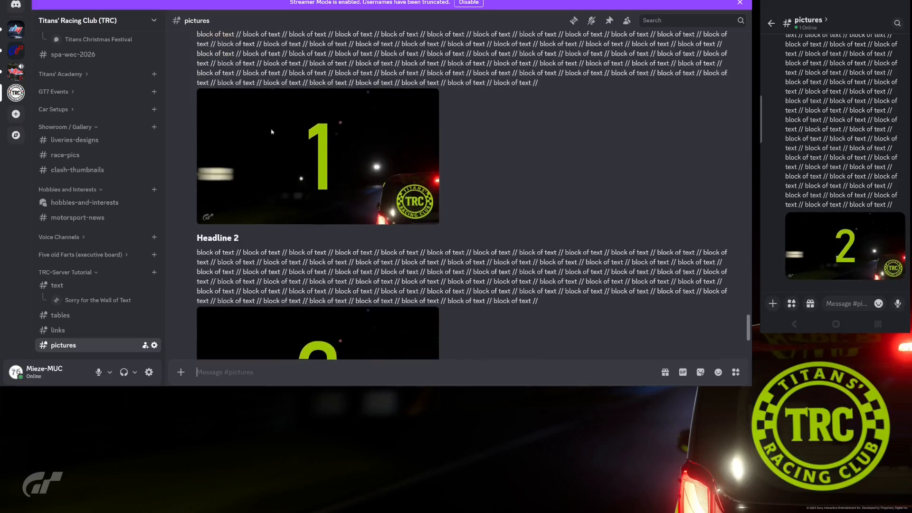
scroll(500, 282, "down", 3)
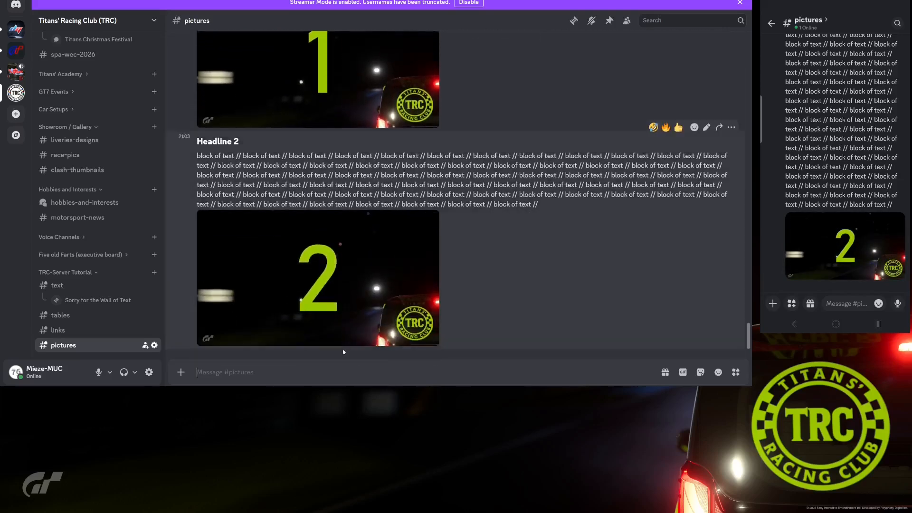
scroll(403, 255, "up", 3)
scroll(402, 254, "up", 1)
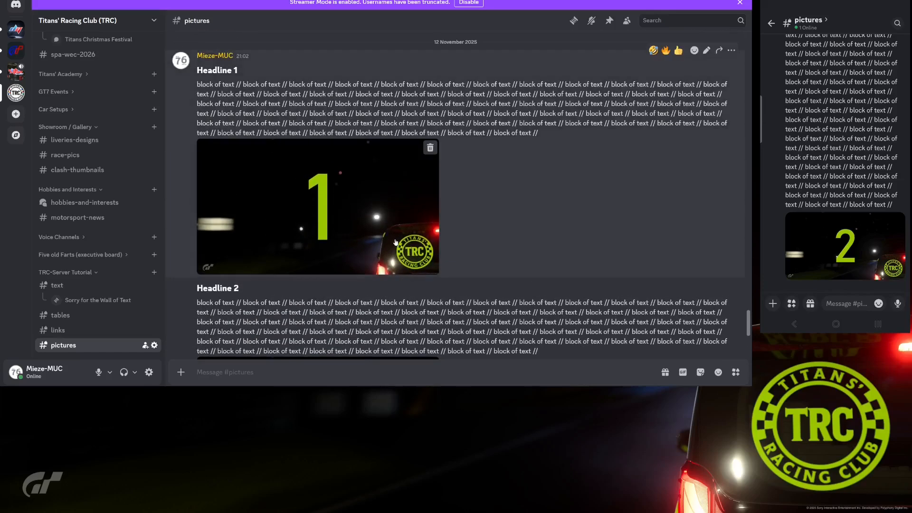
scroll(401, 243, "down", 5)
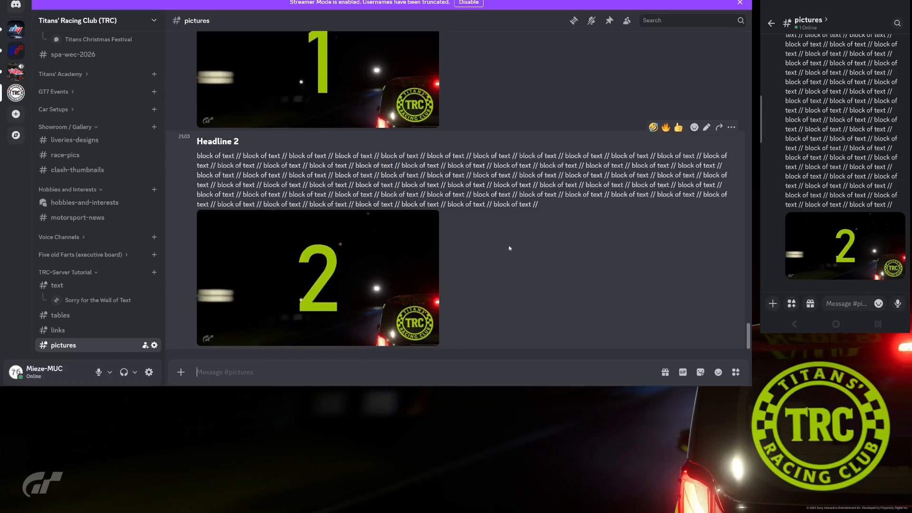
scroll(513, 248, "up", 4)
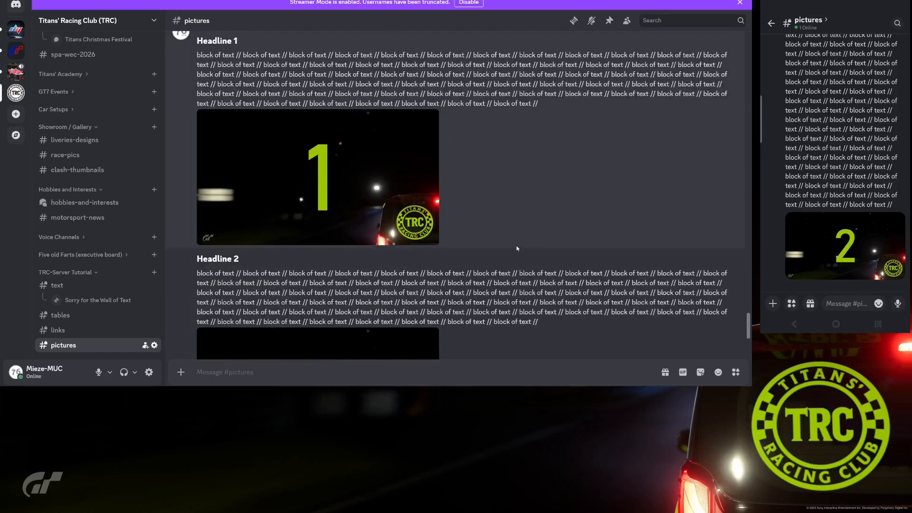
scroll(516, 246, "down", 4)
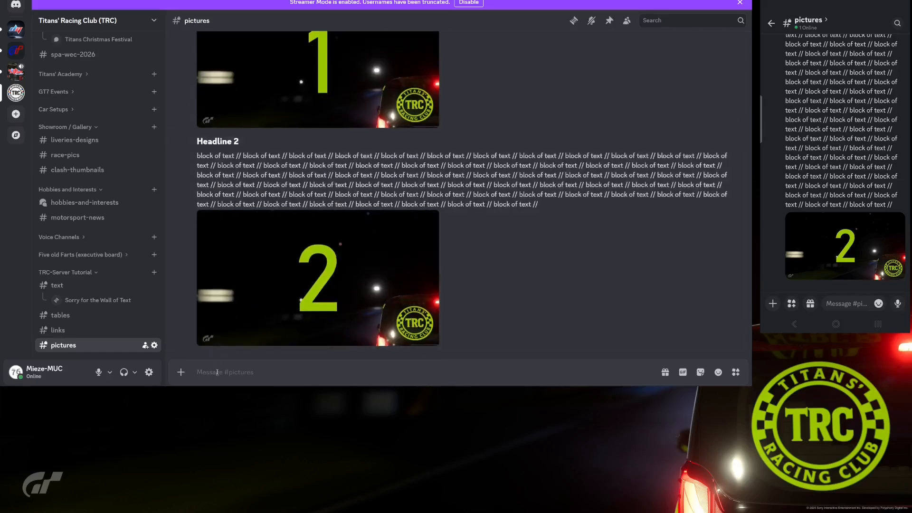
Post a third message headed "## Headline 3" with the "block of text //" filler and picture Pic-3 attached
type("## Headline  block of text // block of text // block of text // block of text // block of text // block of text // block of text // block of text // block of text // block of text // block of text // block of text // block of text // block of text // block of text // block of text // block of text // block of text // block of text // block of text // block of text // block of text // block of text // block of text // block of text // block of text // block of text // block of text // block of text // block of text // block of text // block of text // block of text // block of text // block of text // block of text // block of text // block of text // block of text // block of text // block of text // block of text // block of text // block of text // block of text // block of text // block of text // block of text // block of text // block of text // block of text // block of text // block of text // block of text // block of text // block of text // block of text // block of text // block of text // block of text // block of text // block of text // block of text // block of text // block of text //")
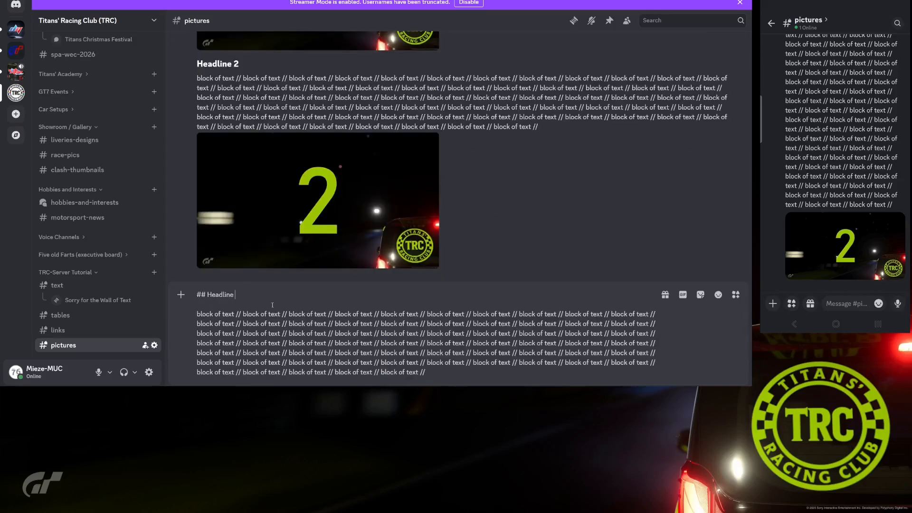
type("3")
left_click(180, 295)
left_click(216, 202)
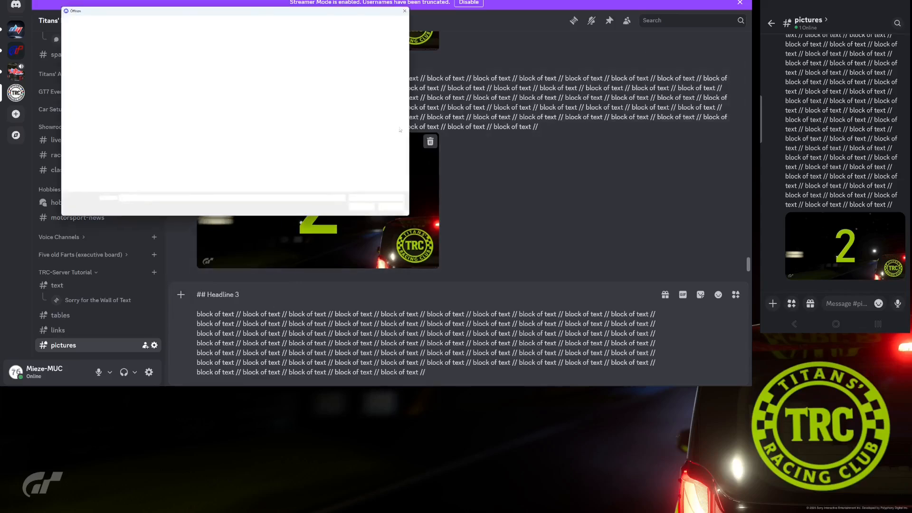
left_click(288, 62)
left_click(362, 207)
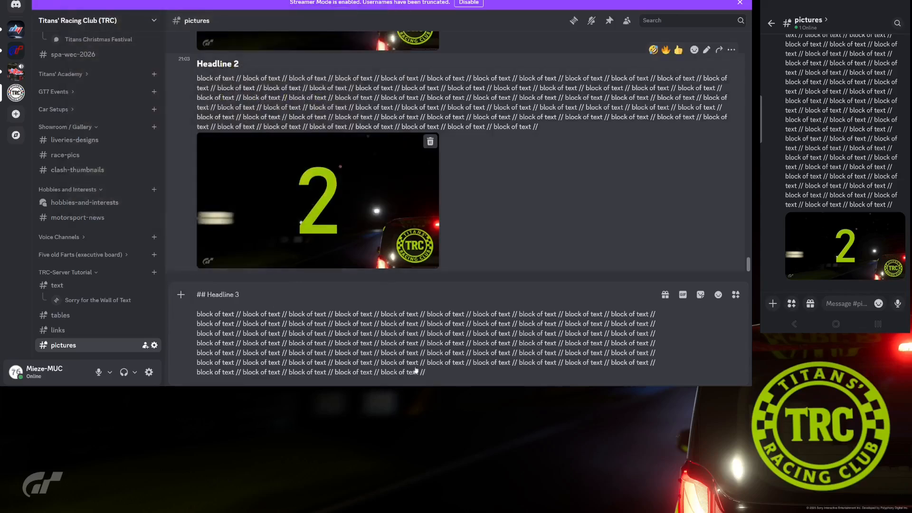
key("Return")
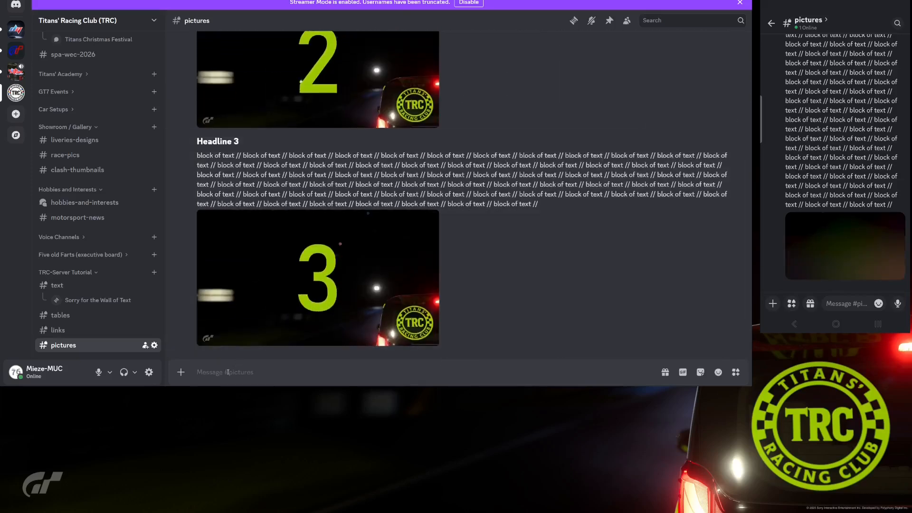
Post a fourth message headed "## Headline 4" with the "block of text //" filler and pictures Pic-4 and Pic-5 attached
type("## Headline  block of text // block of text // block of text // block of text // block of text // block of text // block of text // block of text // block of text // block of text // block of text // block of text // block of text // block of text // block of text // block of text // block of text // block of text // block of text // block of text // block of text // block of text // block of text // block of text // block of text // block of text // block of text // block of text // block of text // block of text // block of text // block of text // block of text // block of text // block of text // block of text // block of text // block of text // block of text // block of text // block of text // block of text // block of text // block of text // block of text // block of text // block of text // block of text // block of text // block of text // block of text // block of text // block of text // block of text // block of text // block of text // block of text // block of text // block of text // block of text // block of text // block of text // block of text // block of text // block of text //")
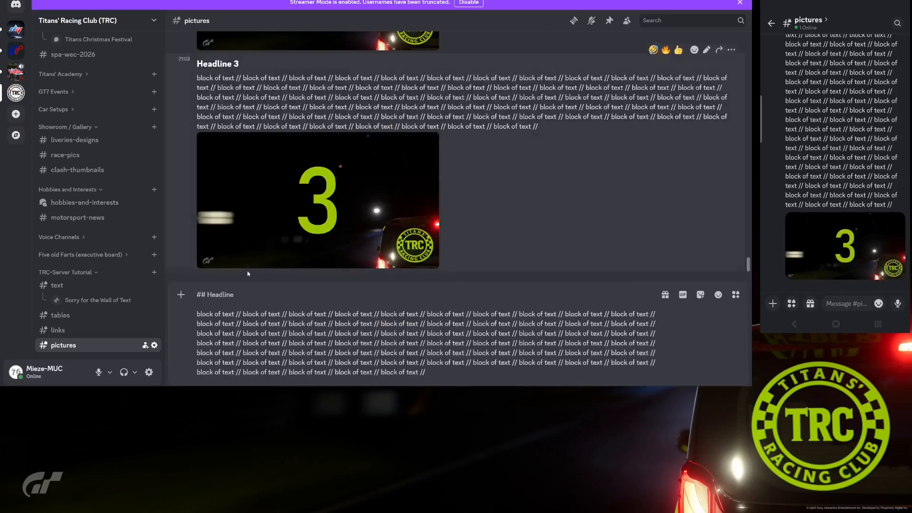
left_click(249, 291)
type("4")
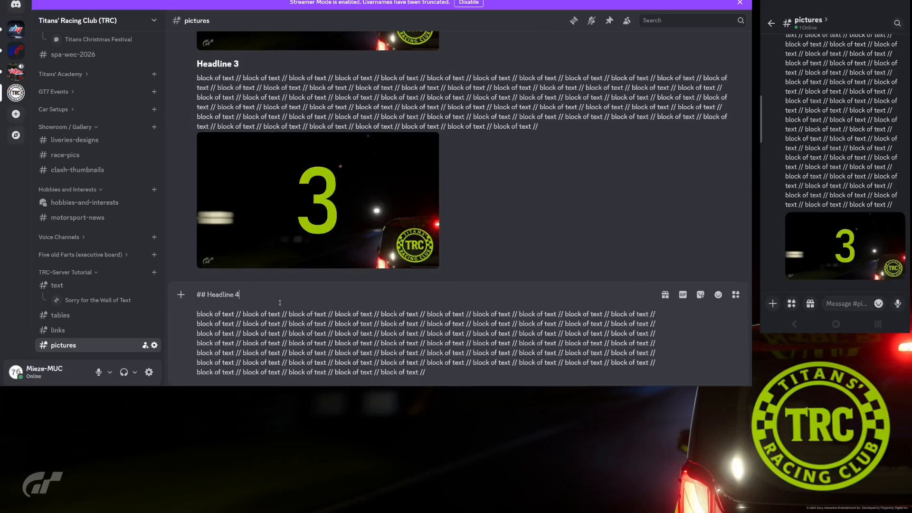
left_click(182, 295)
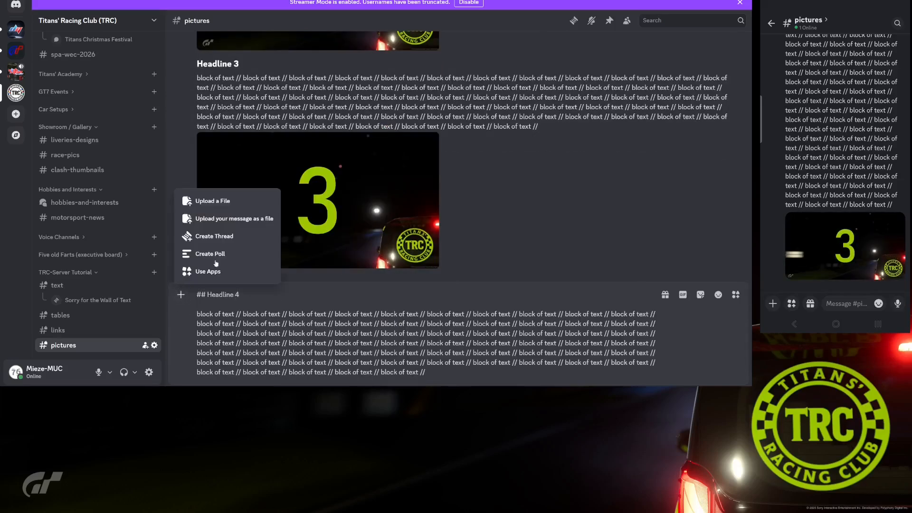
left_click(221, 204)
left_click(363, 209)
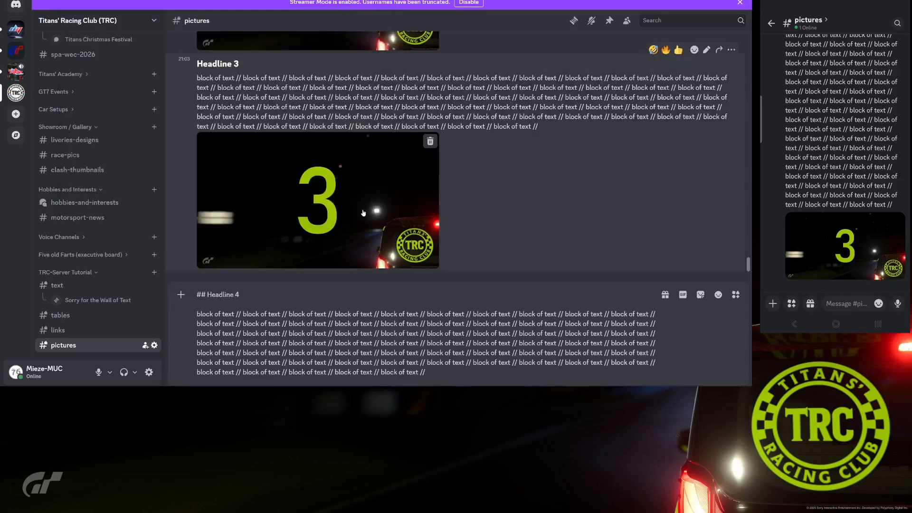
key("Return")
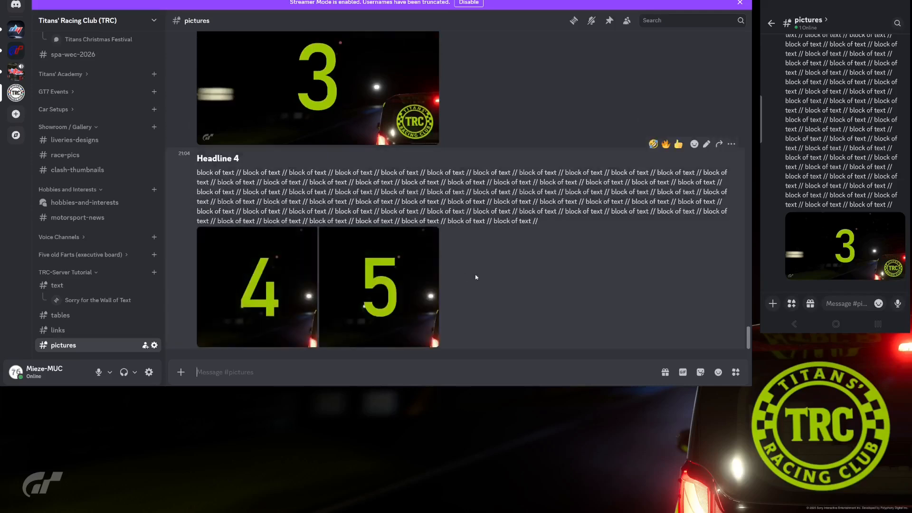
Review the sequence of headline posts to examine how their text blocks and pictures line up as one continuous article
scroll(470, 277, "up", 7)
scroll(471, 280, "up", 3)
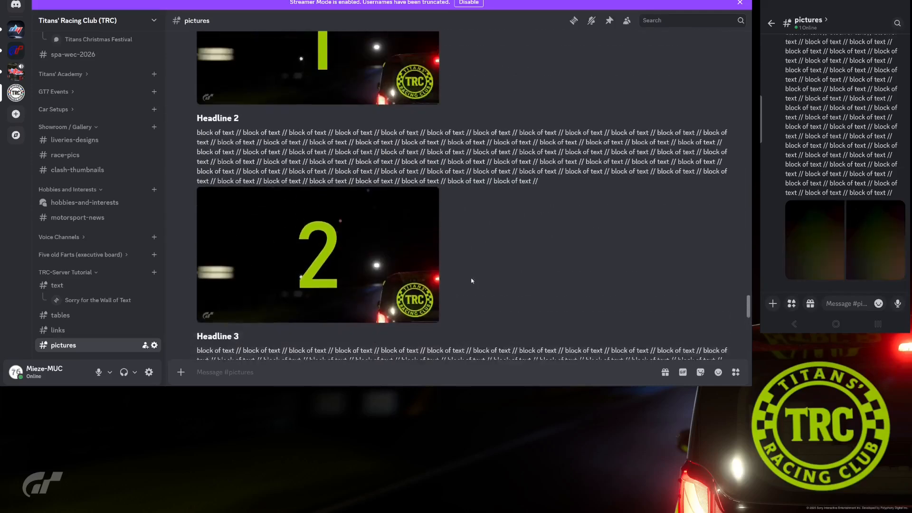
scroll(471, 277, "up", 1)
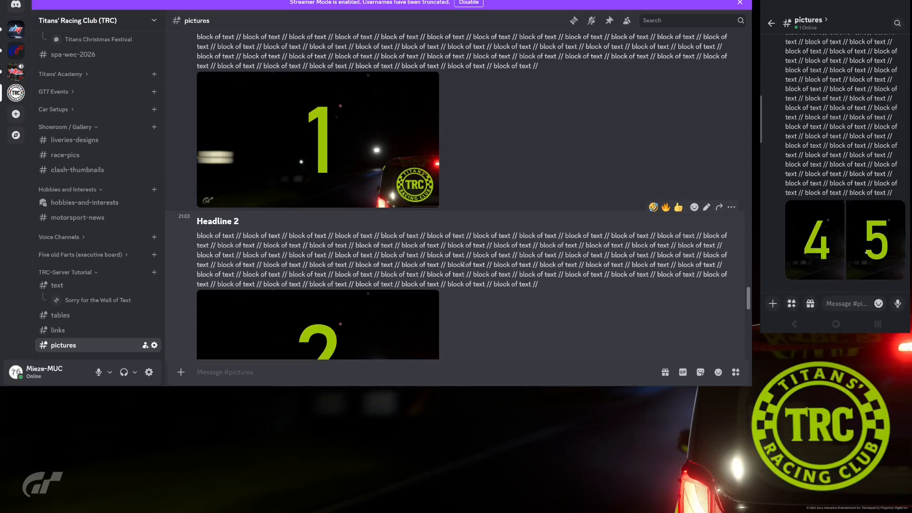
scroll(463, 264, "down", 15)
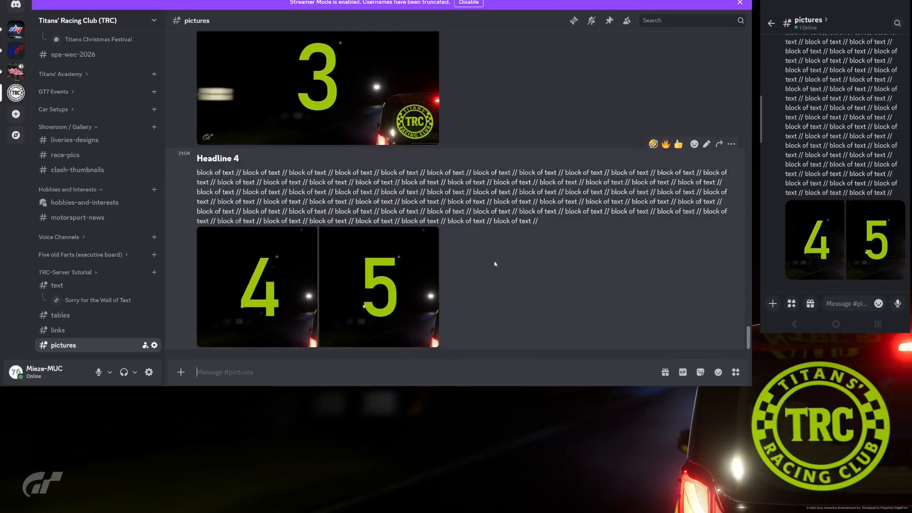
scroll(494, 264, "up", 2)
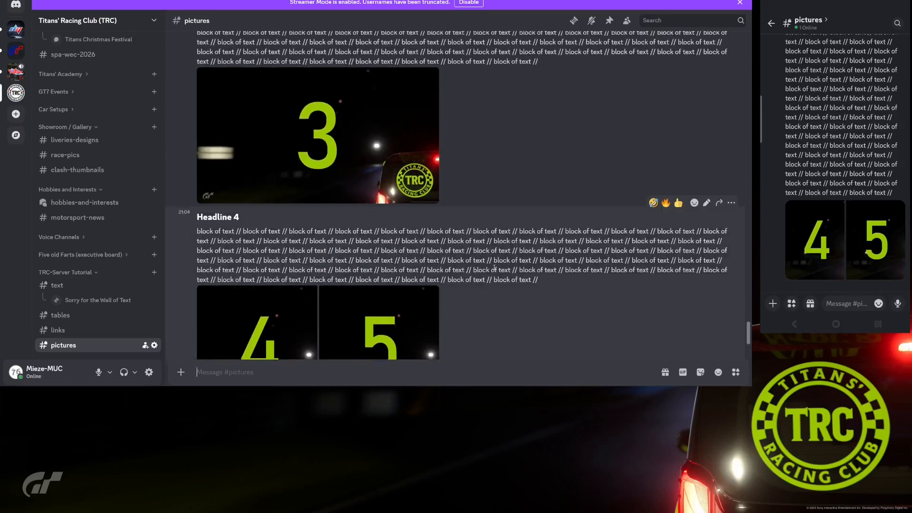
scroll(494, 268, "up", 5)
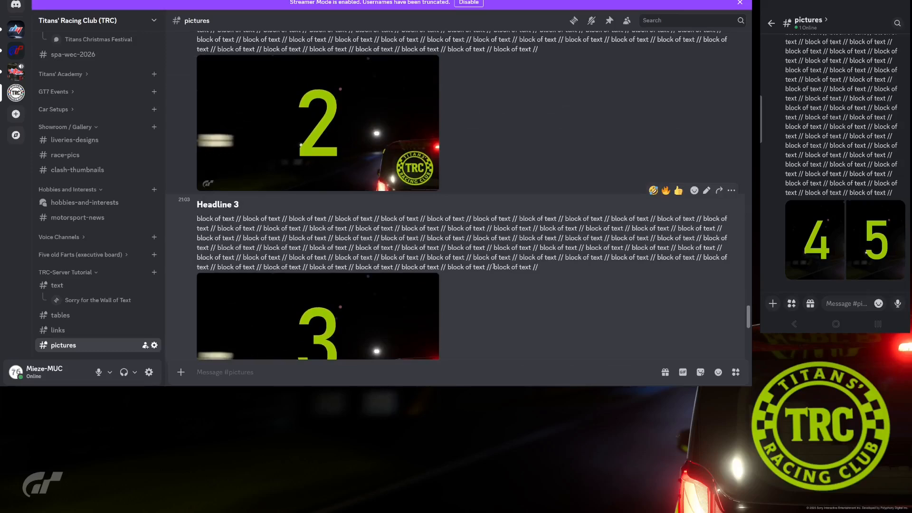
scroll(494, 267, "up", 1)
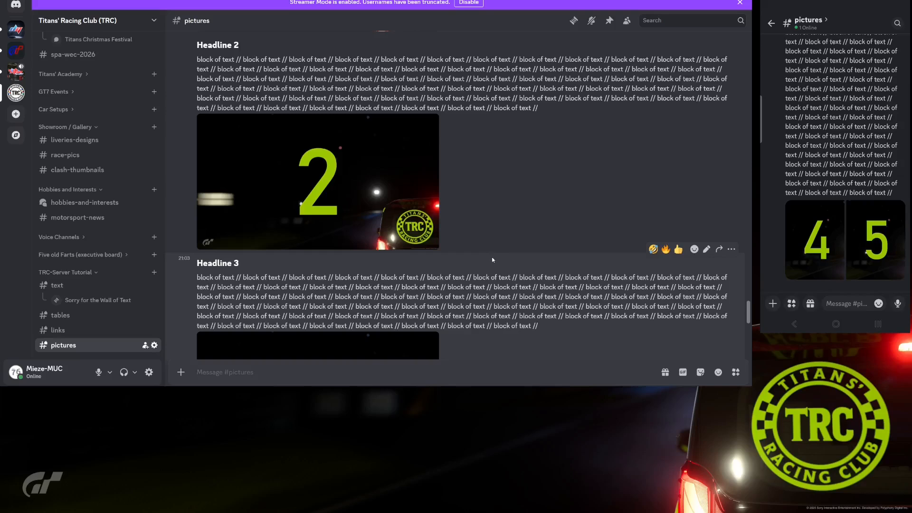
scroll(493, 260, "down", 5)
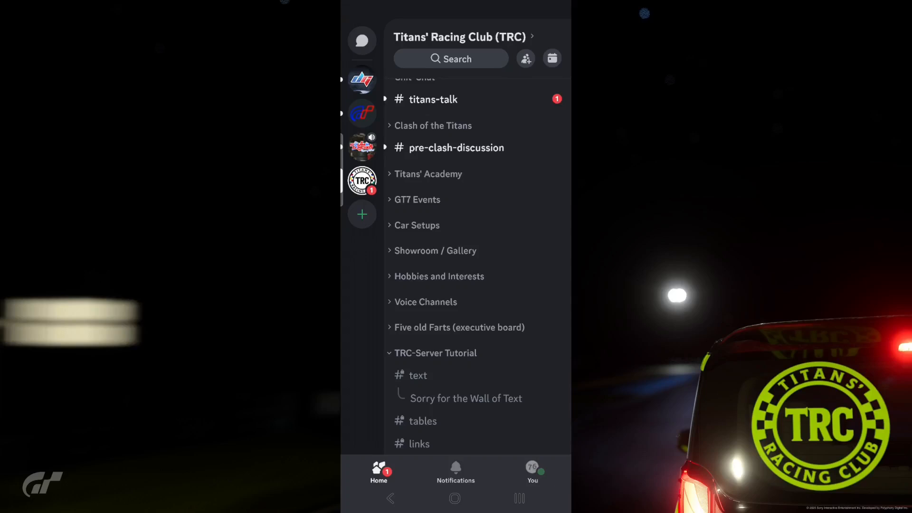
Open the sc550 forum in the Car Setups category and browse its existing car setup posts
scroll(478, 237, "up", 2)
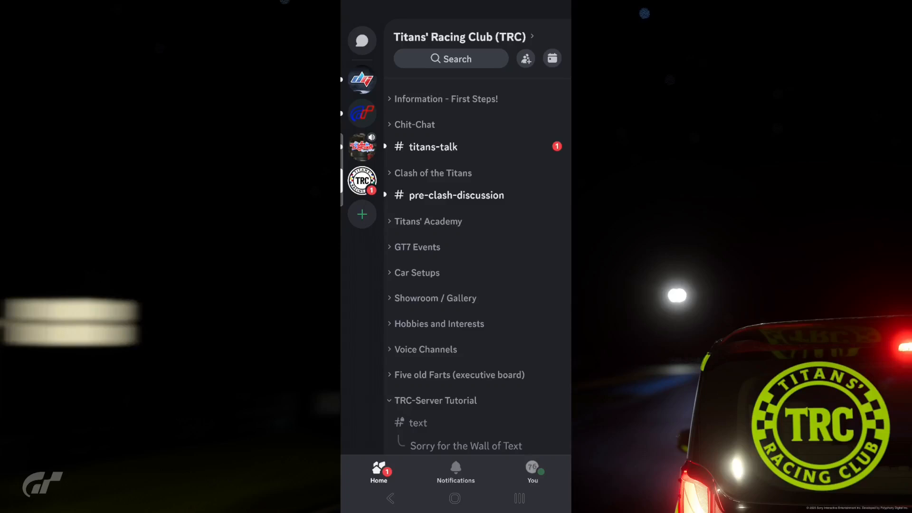
left_click(416, 273)
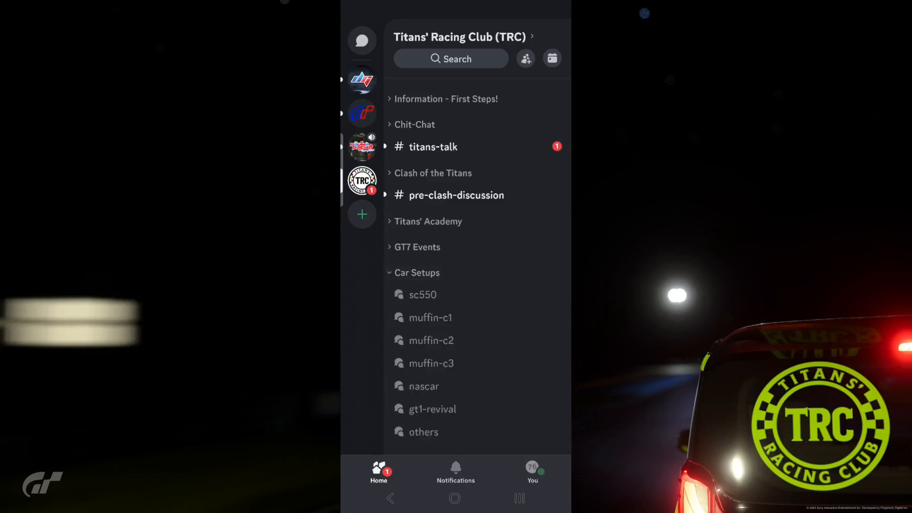
scroll(431, 363, "down", 3)
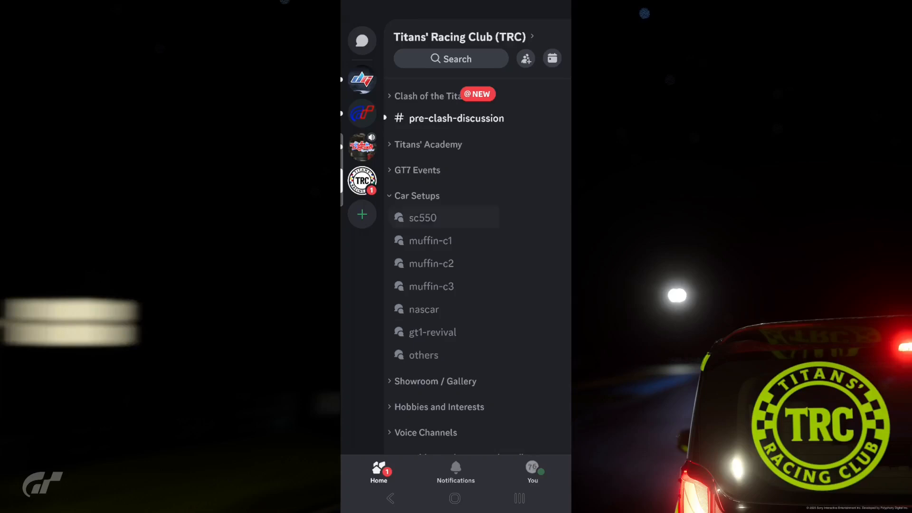
left_click(422, 217)
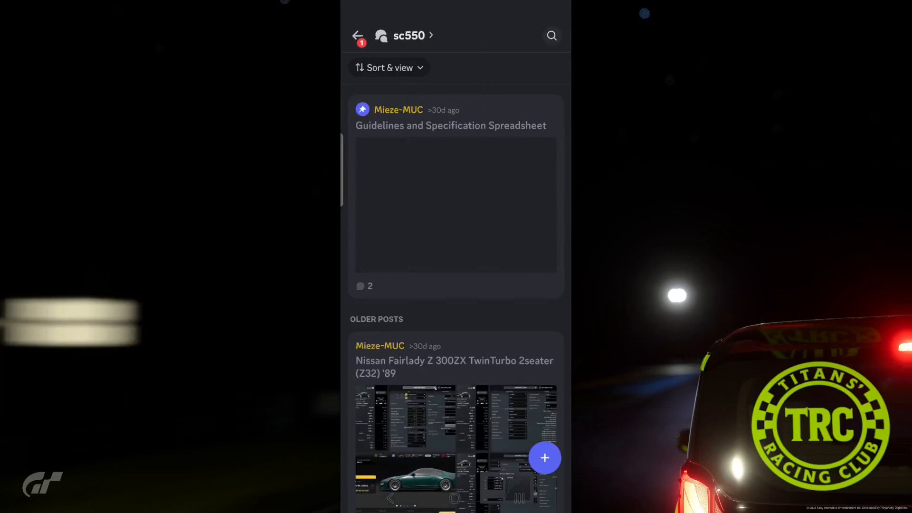
scroll(456, 298, "down", 10)
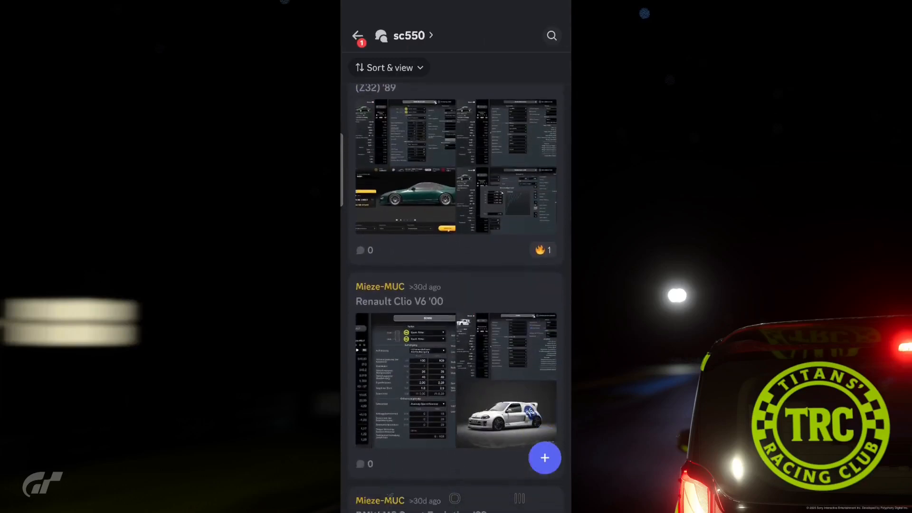
scroll(456, 298, "up", 10)
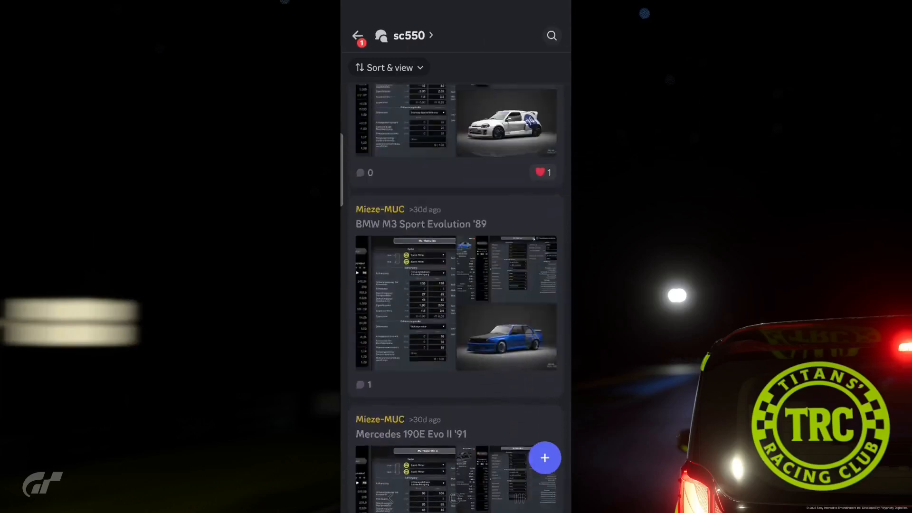
scroll(456, 298, "up", 5)
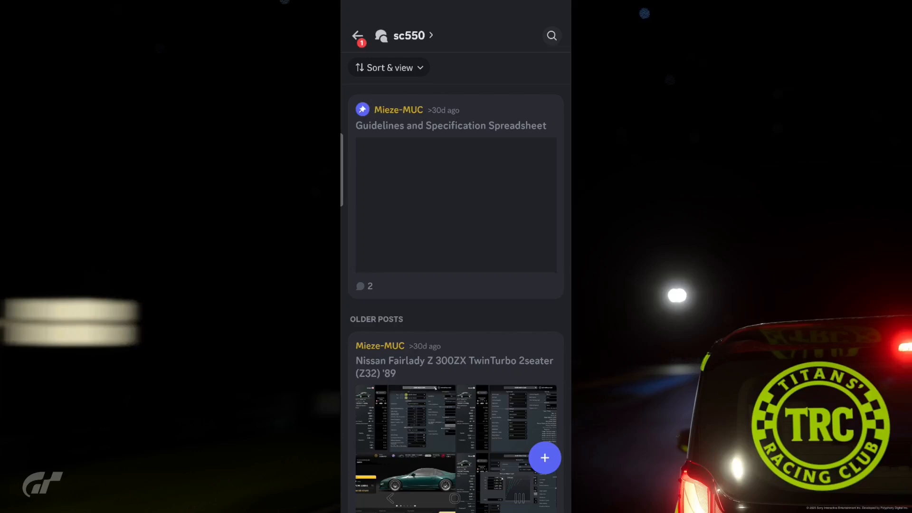
Start a new forum post in sc550 and begin its title with "Volkswagen"
left_click(545, 457)
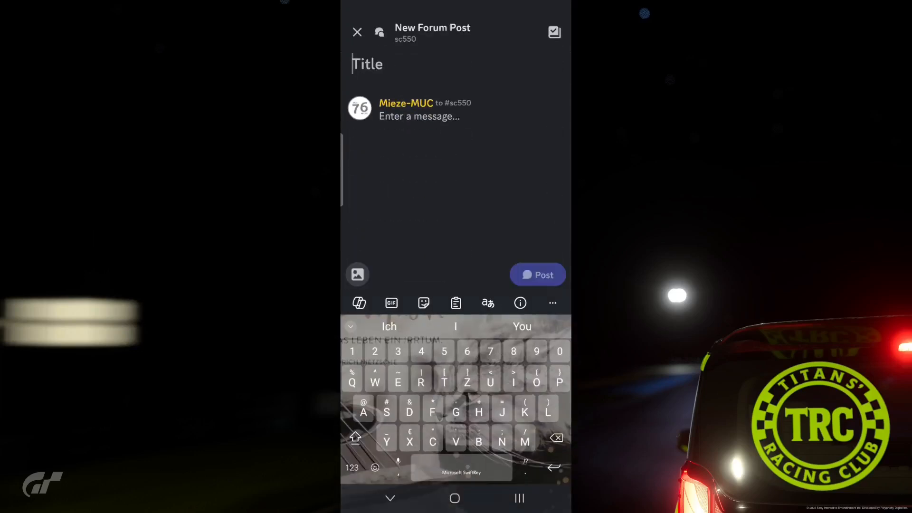
left_click(355, 437)
left_click(355, 438)
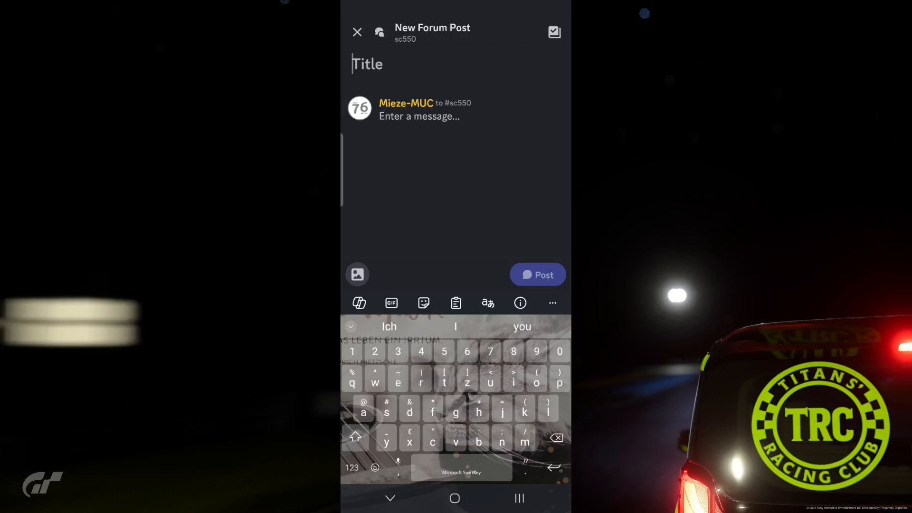
left_click(355, 437)
type("Vok")
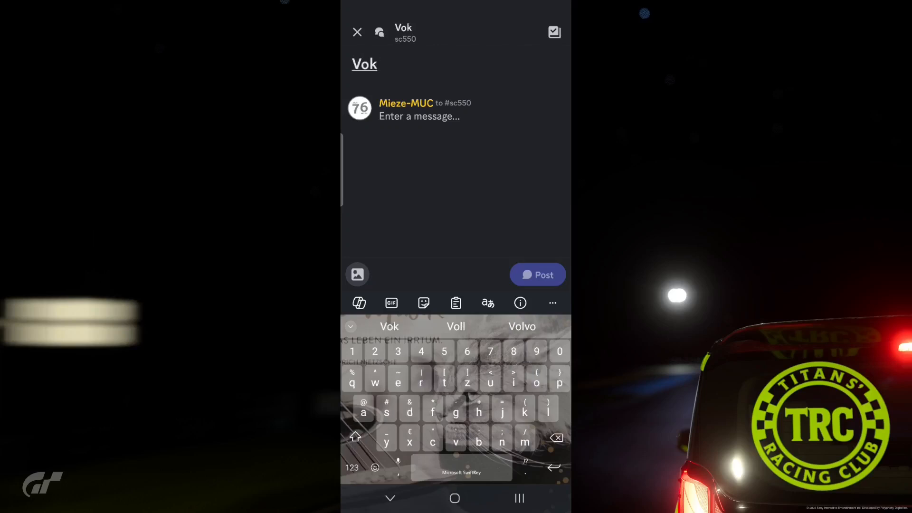
type("kswagen")
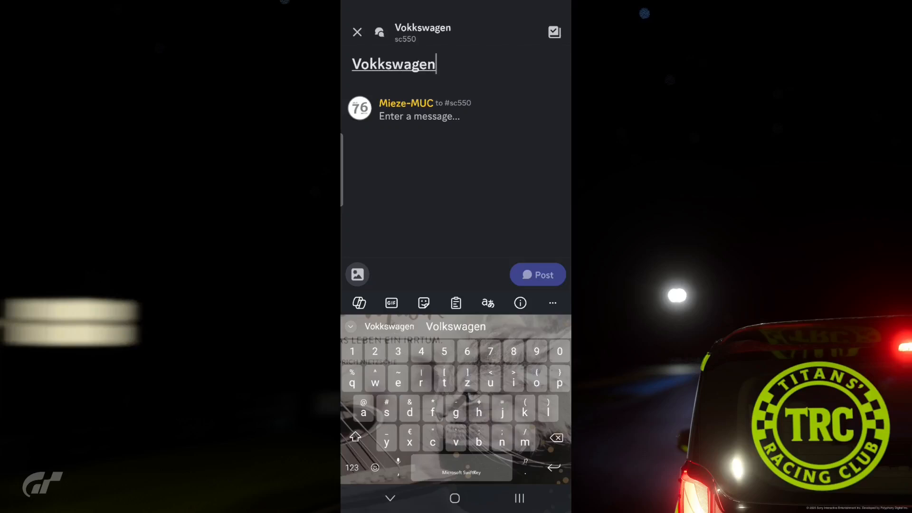
left_click(456, 326)
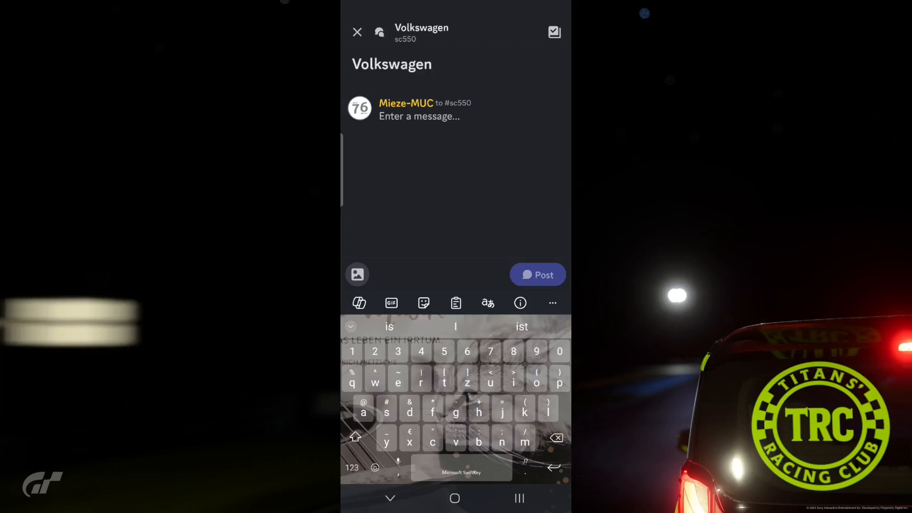
Complete the post title so it reads "Volkswagen Sambabus '62"
left_click(355, 438)
type("Samba")
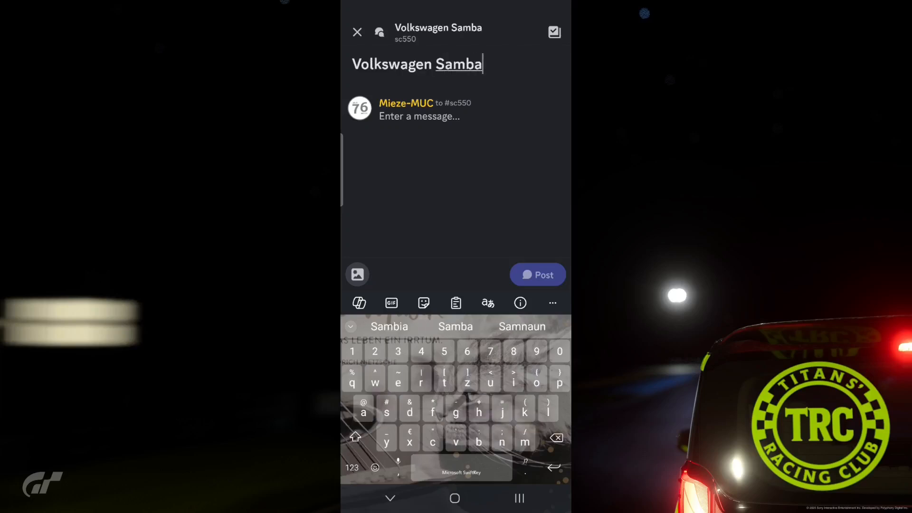
type("bus")
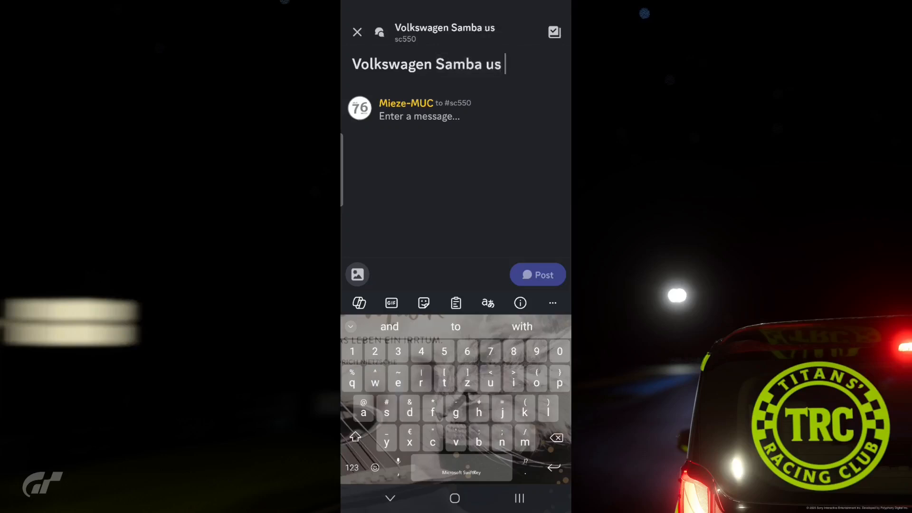
type(" '")
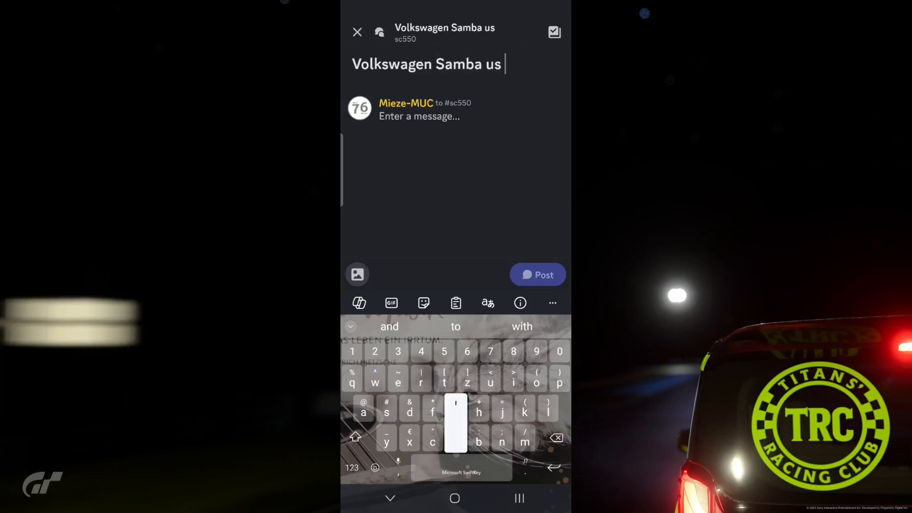
type("62")
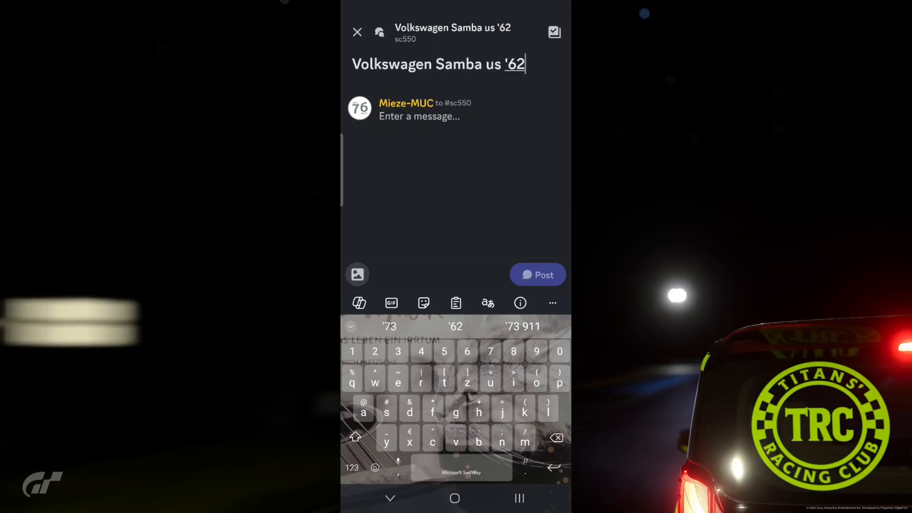
left_click(502, 64)
left_click(494, 65)
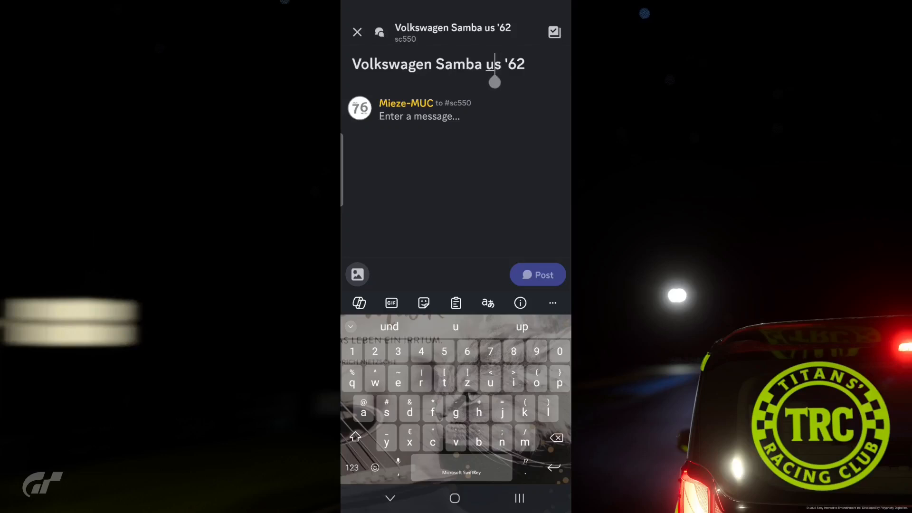
left_click(486, 64)
key("BackSpace")
type("b")
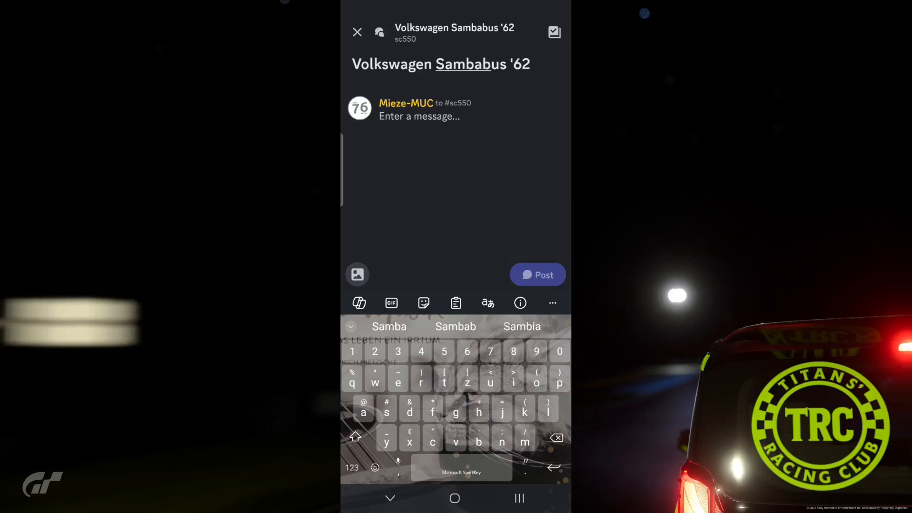
Enter "Wheels (wide), Offset (wide)," as the first line of the post's message
left_click(419, 116)
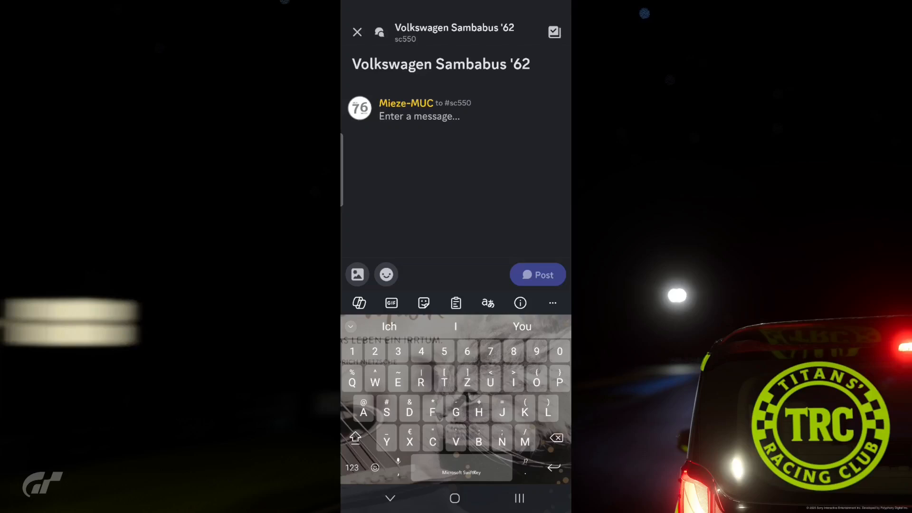
type("Whe")
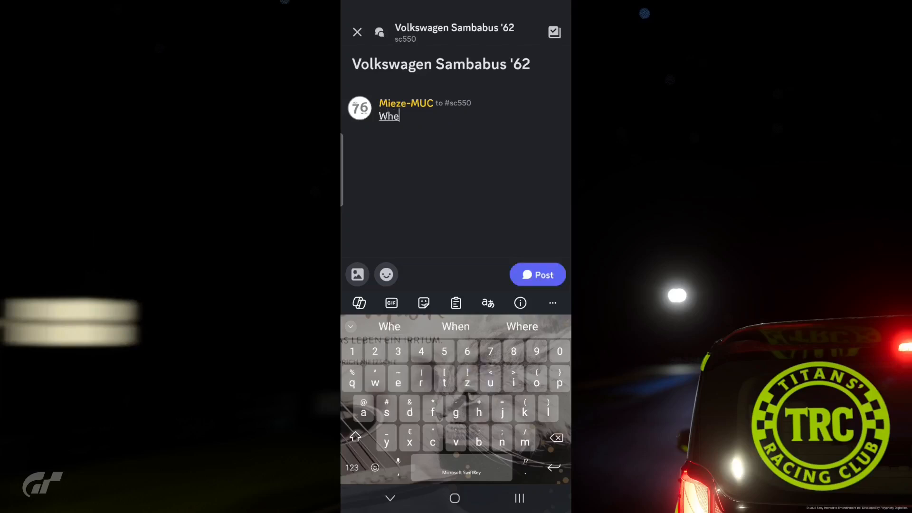
type("el")
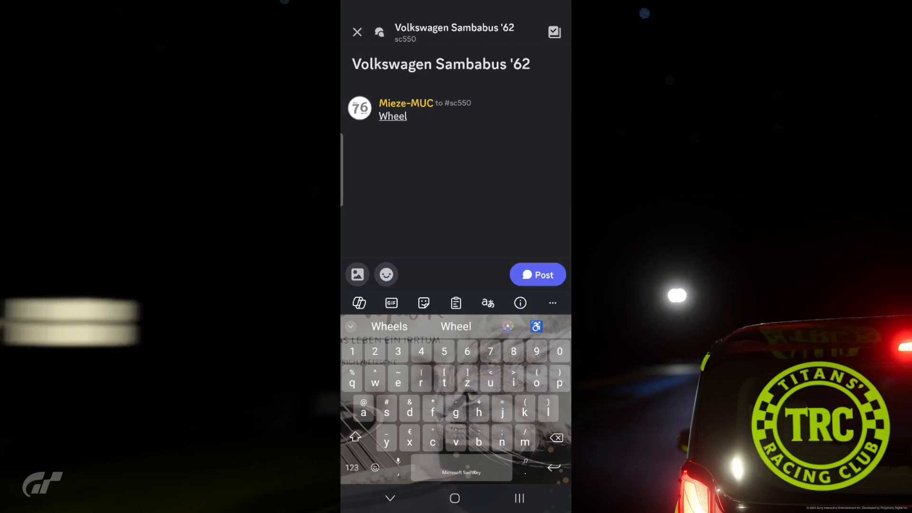
type("s ")
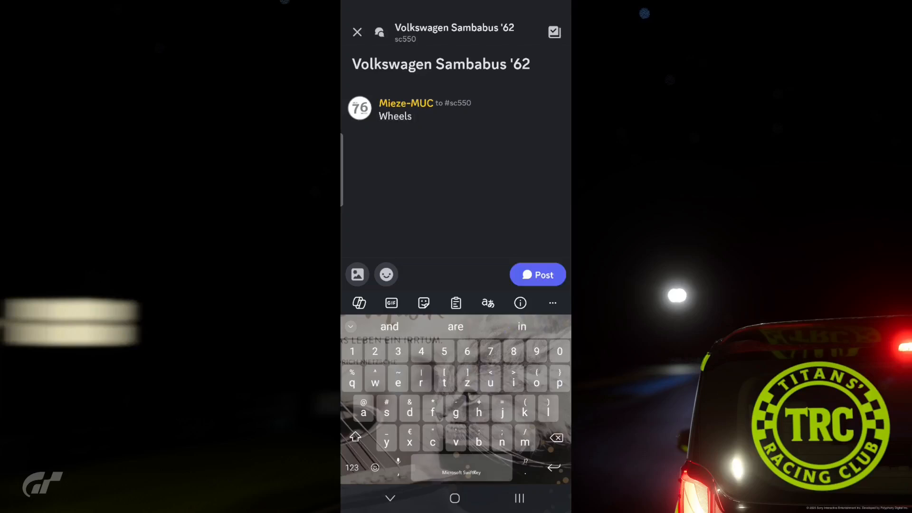
type("(wide")
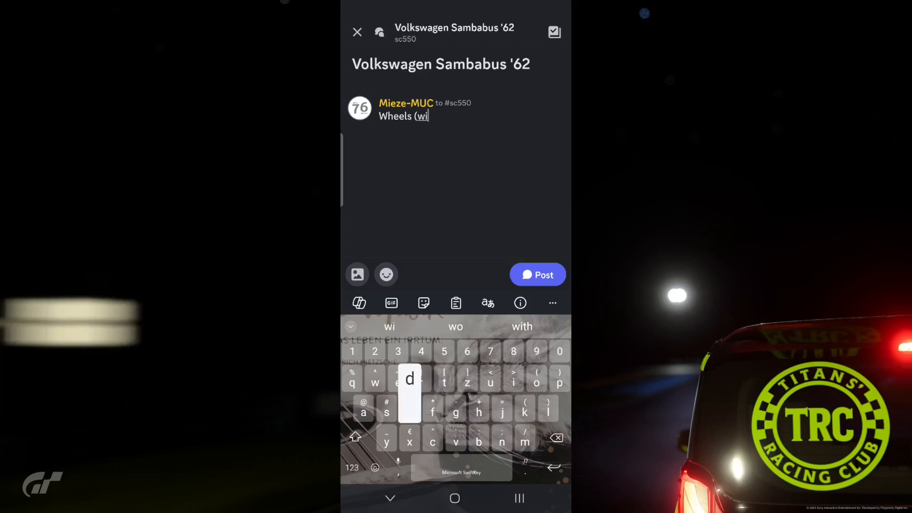
type(") ")
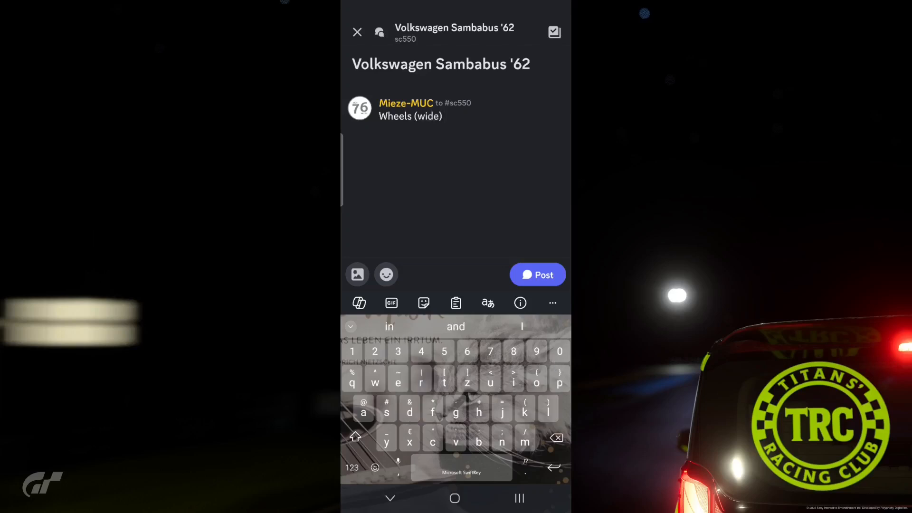
type(",Offsrt")
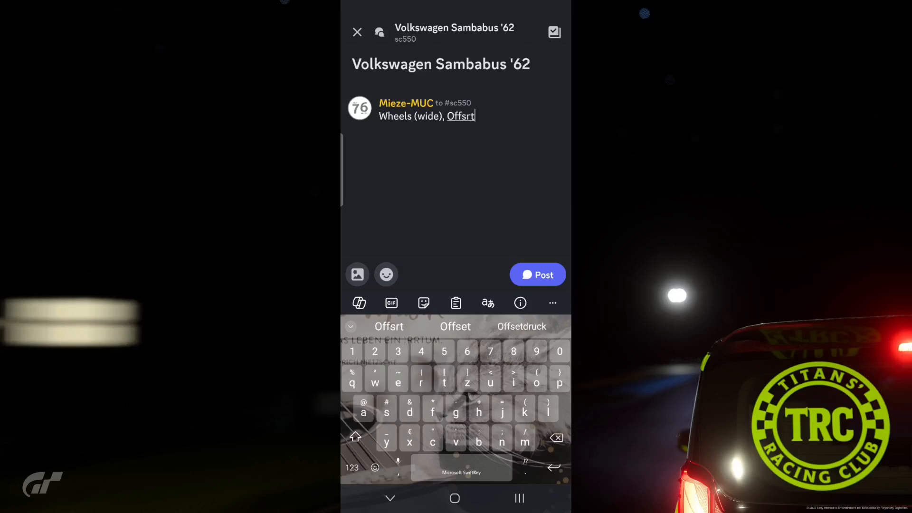
left_click(455, 326)
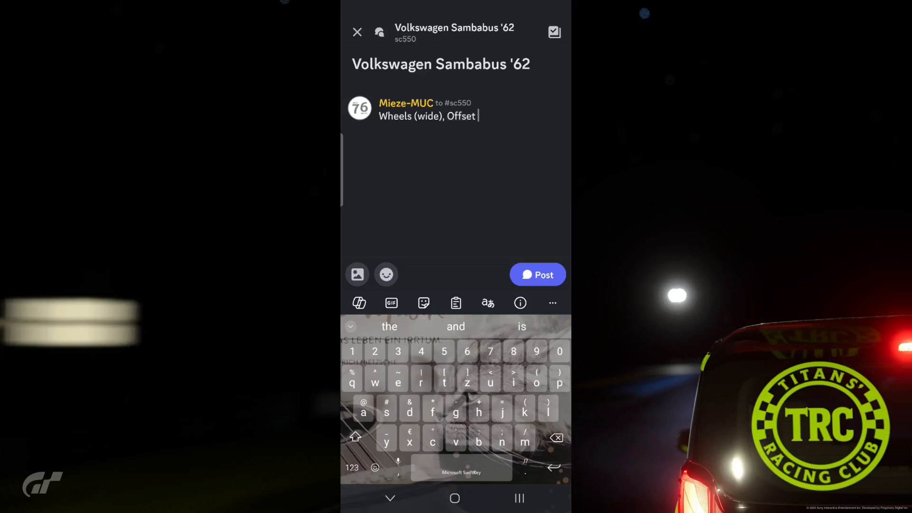
type("(wide")
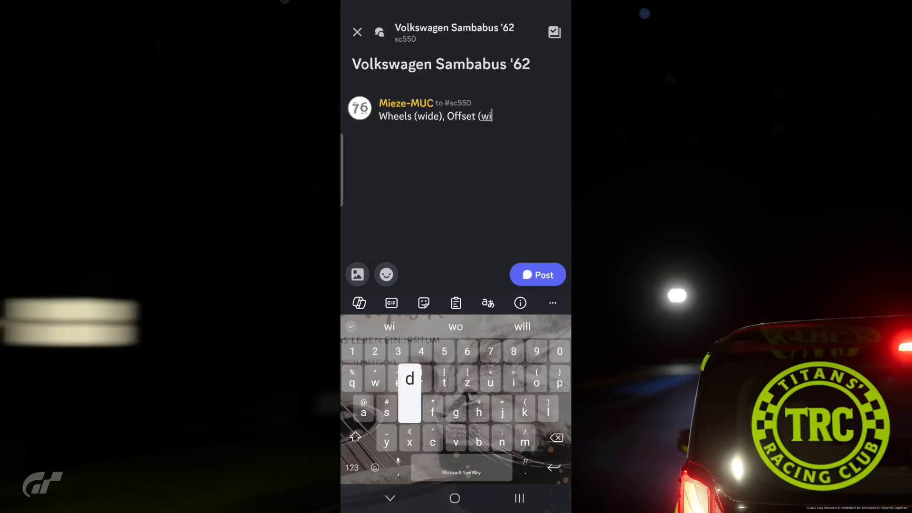
type(")")
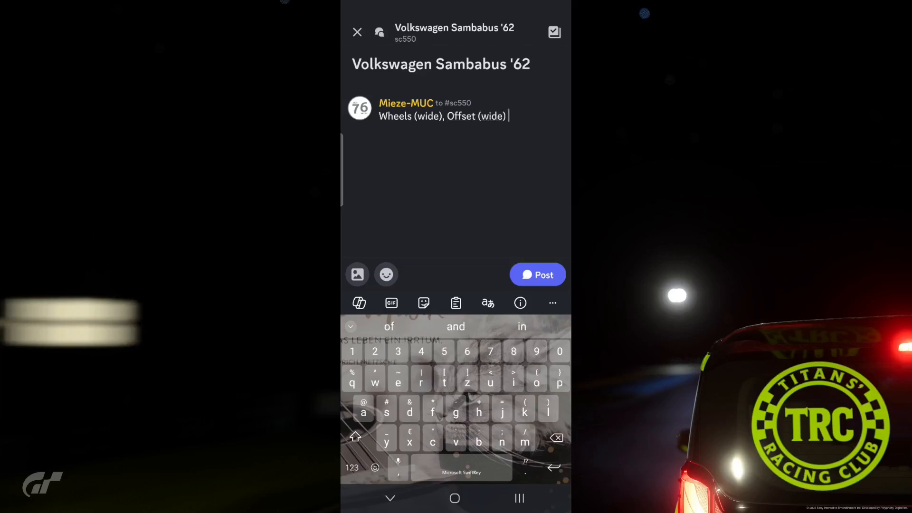
type(",")
Add a second message line reading "Front (-)"
key("Return")
type("F")
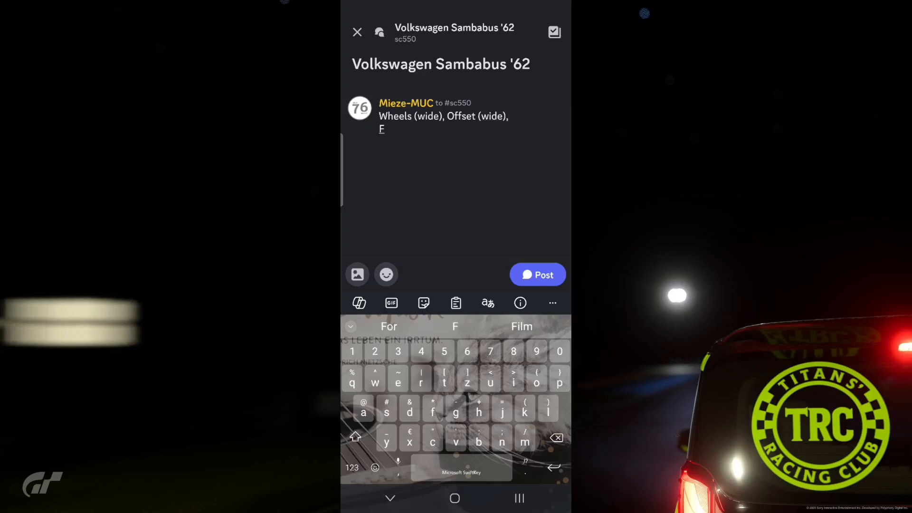
type("ront")
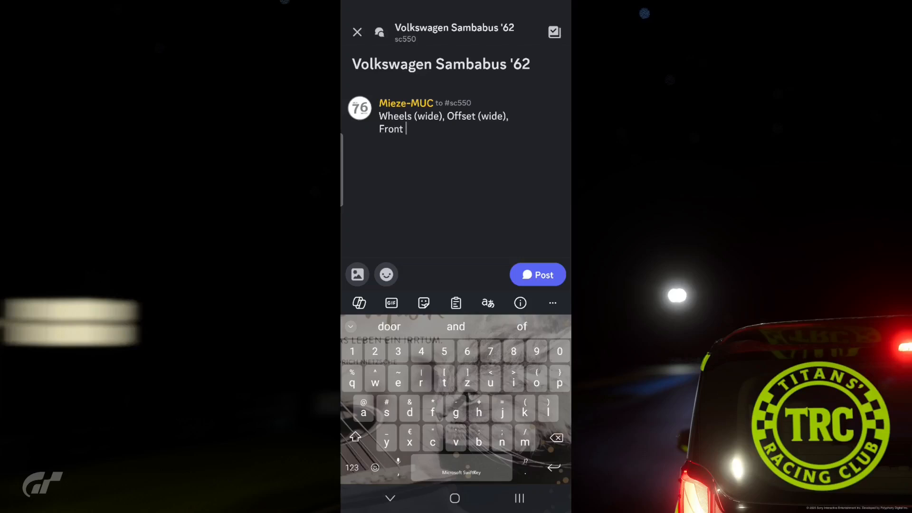
type(" (")
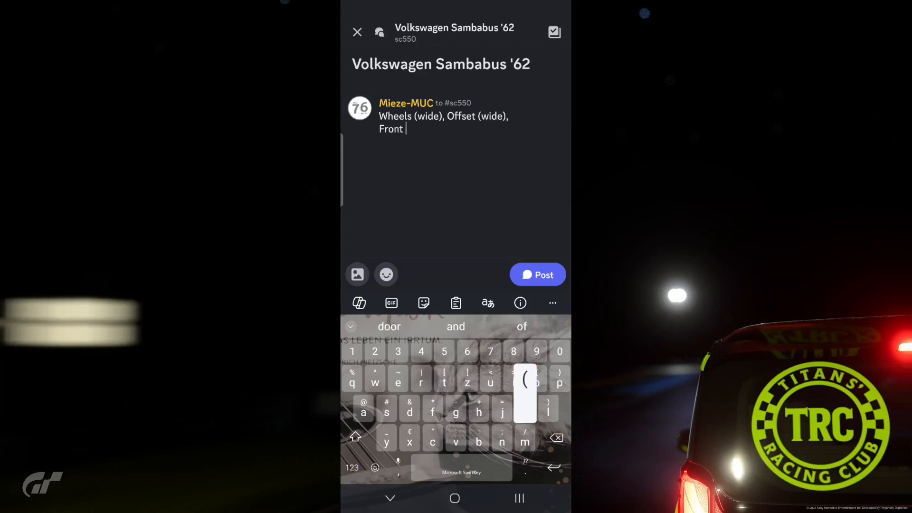
type("-)")
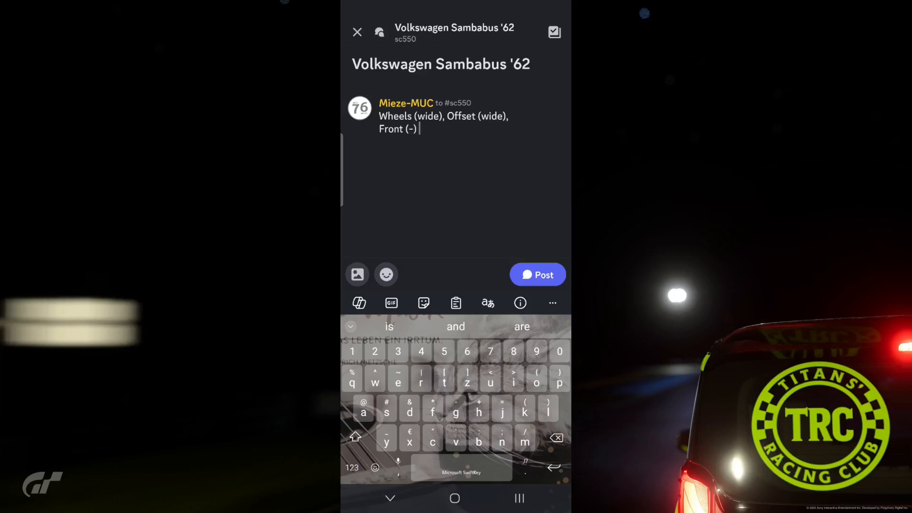
Leave a blank line below "Front (-)" and add the level-three heading "### Brake in a straight line!" to the post's message
key("Return")
key("Return")
type("#")
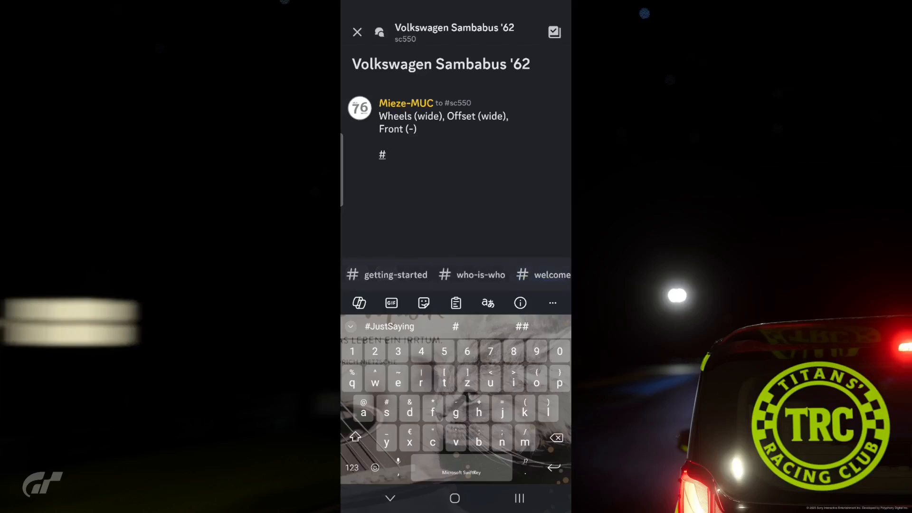
type("#")
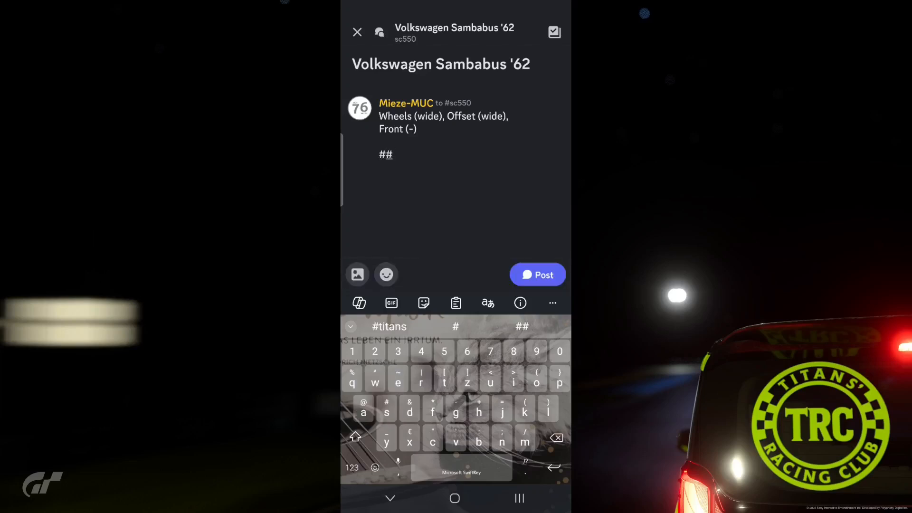
type("#")
type(" B")
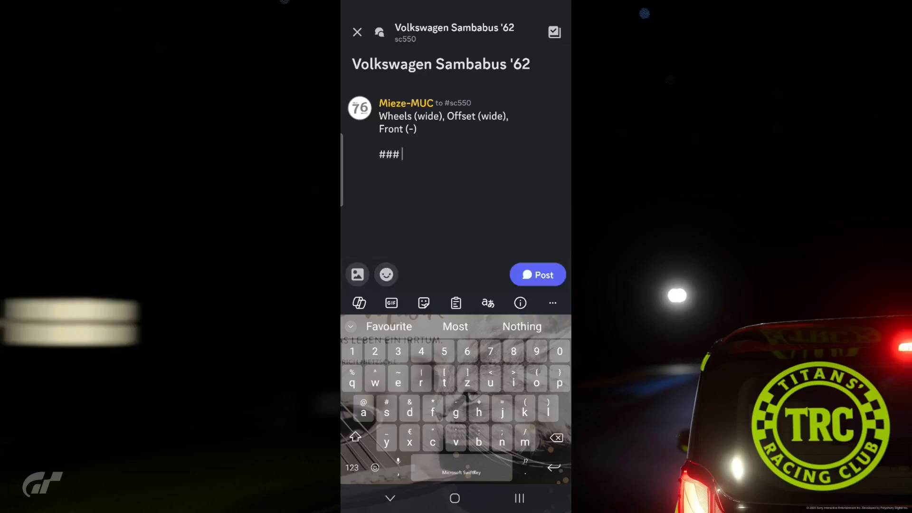
type("r")
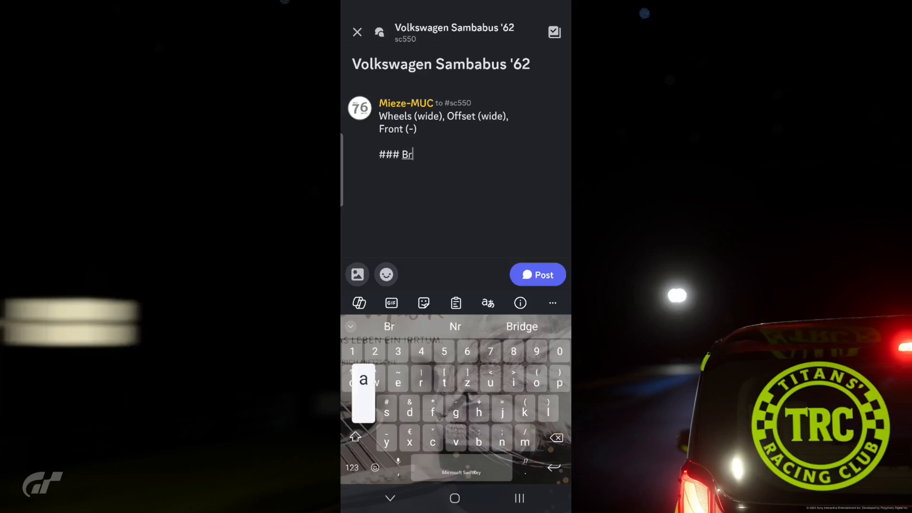
type("ake in")
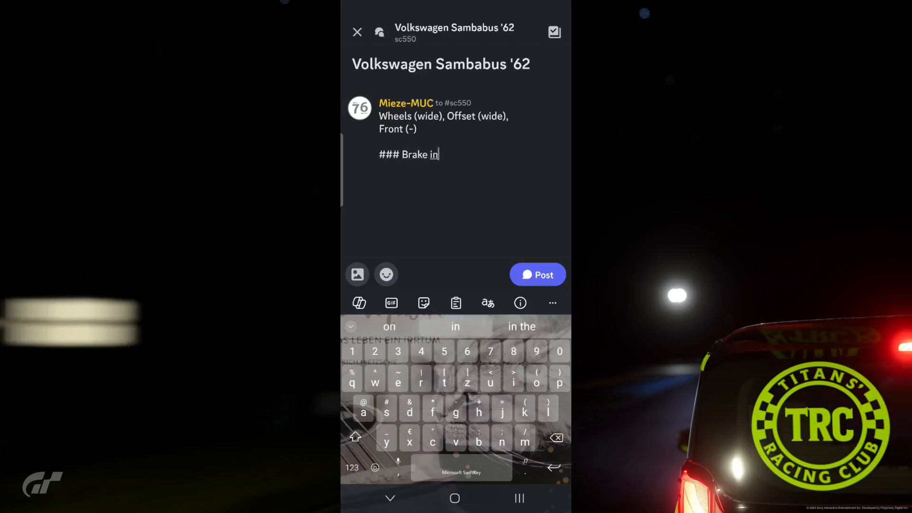
type(" a straight lin")
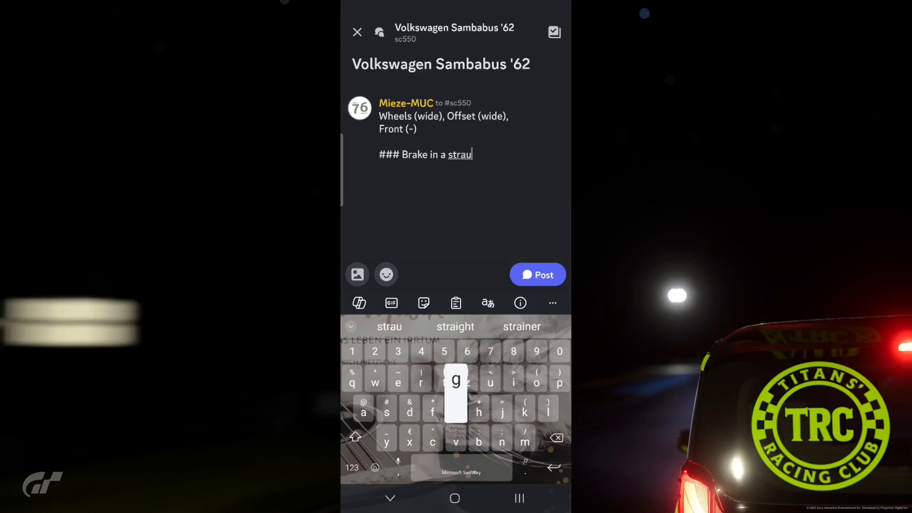
type("e ")
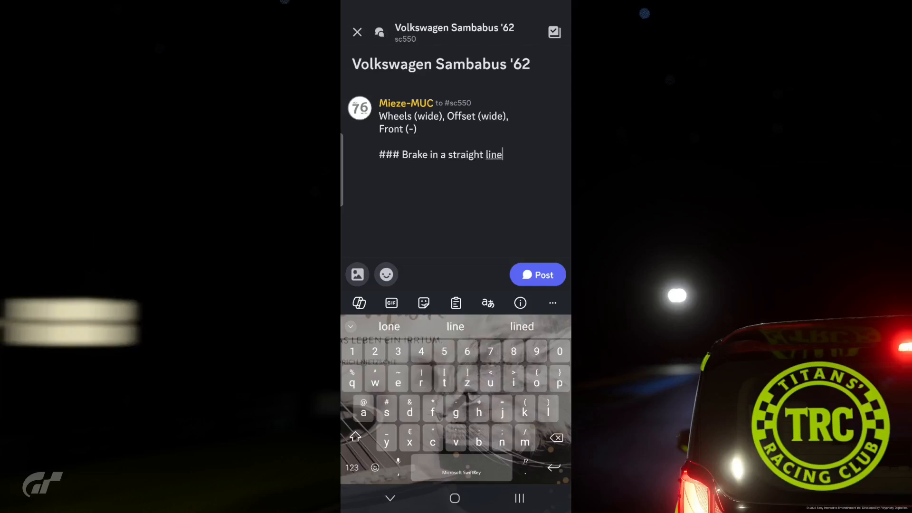
type("!")
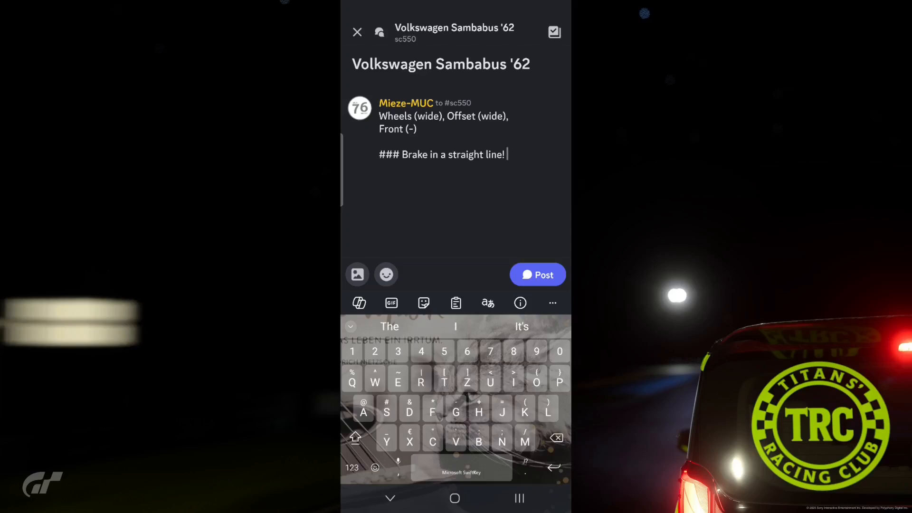
Attach the two car settings screenshots and the photo of the Volkswagen bus to the post, settings screenshots first
left_click(357, 274)
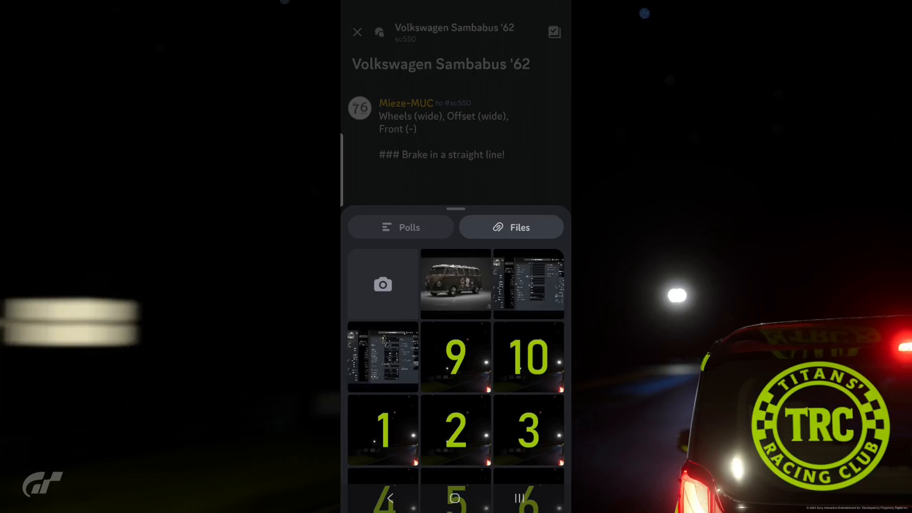
left_click(383, 356)
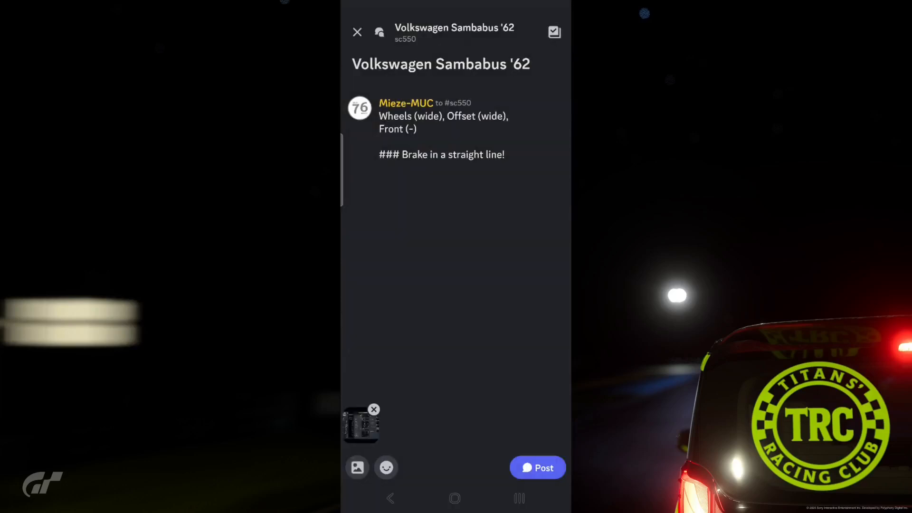
left_click(357, 467)
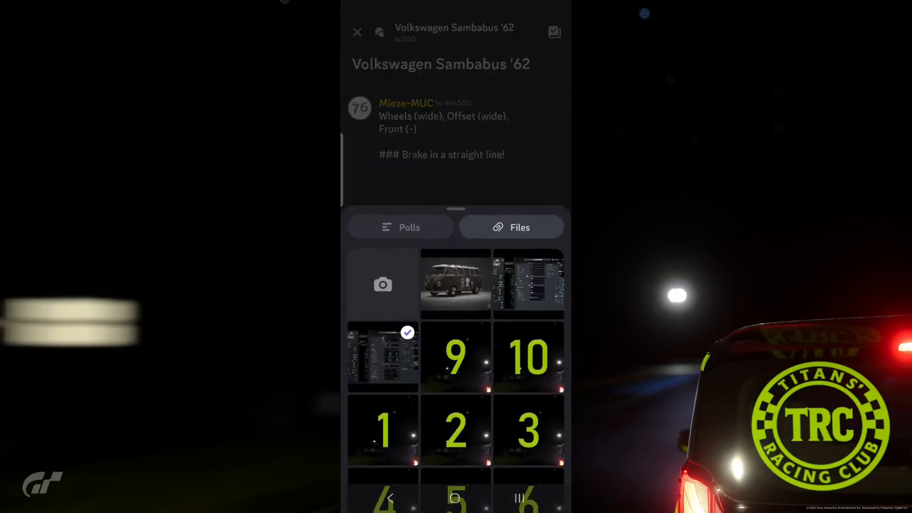
left_click(529, 284)
left_click(357, 467)
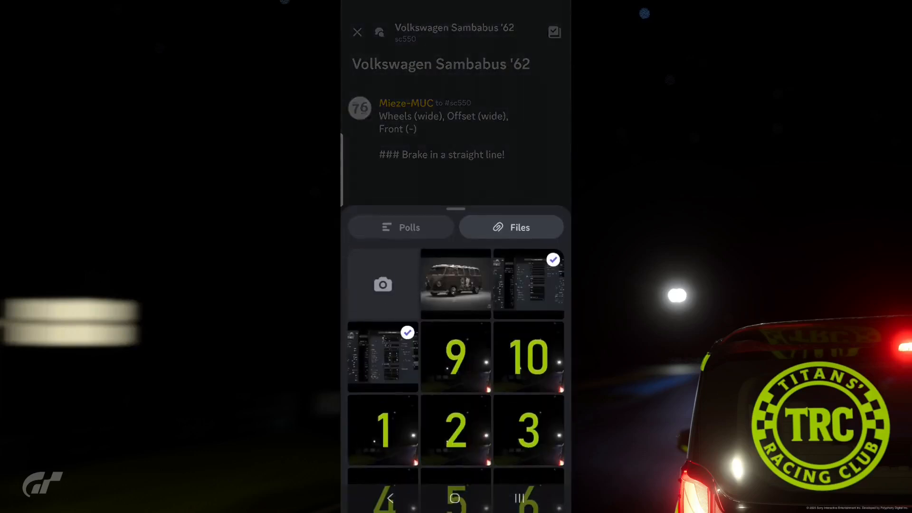
left_click(456, 284)
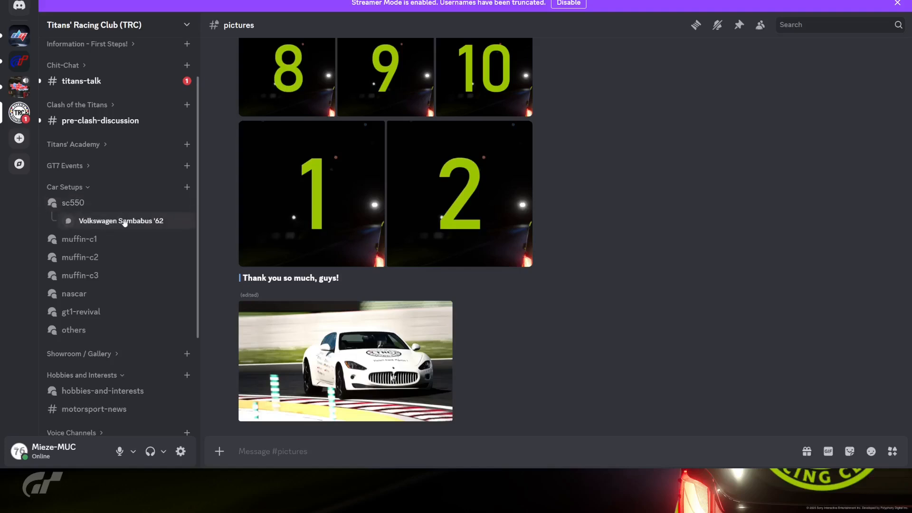
Open the sc550 forum and look over the Volkswagen Sambabus '62 entry in its post list
left_click(74, 203)
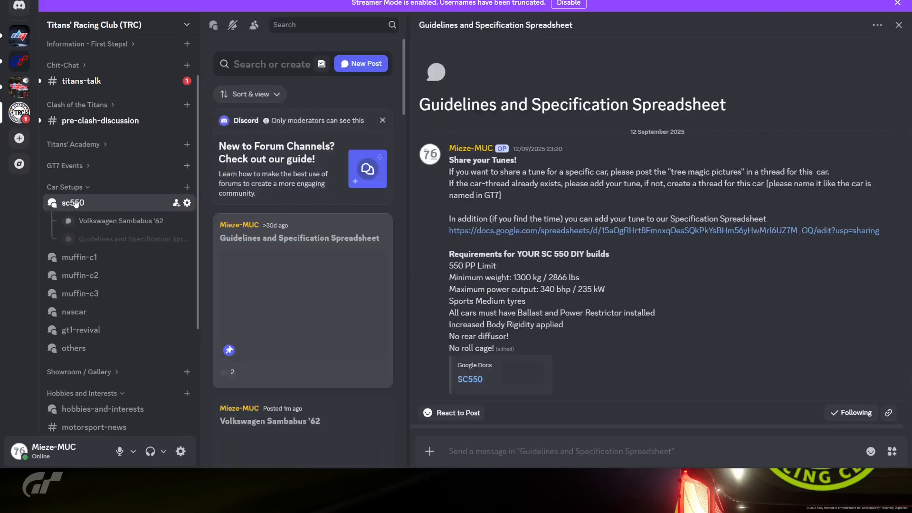
scroll(330, 231, "down", 5)
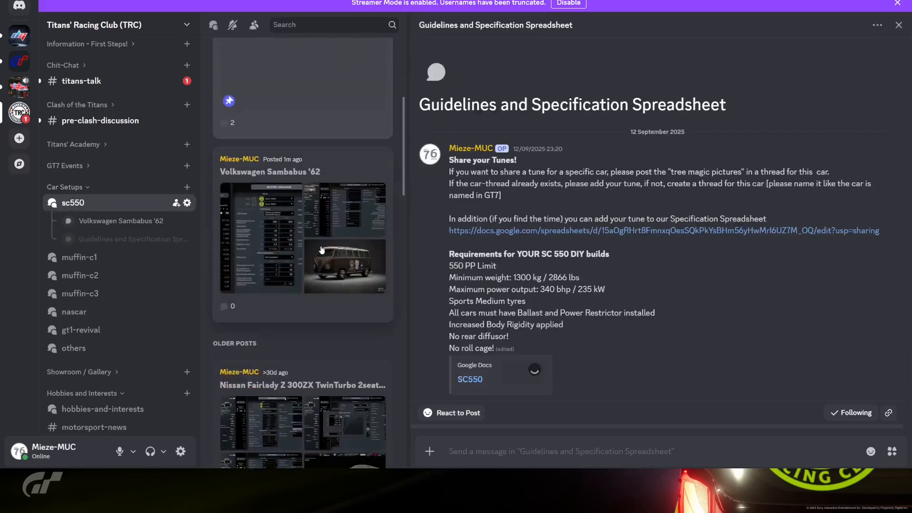
scroll(307, 225, "up", 2)
scroll(307, 224, "down", 2)
scroll(307, 224, "up", 2)
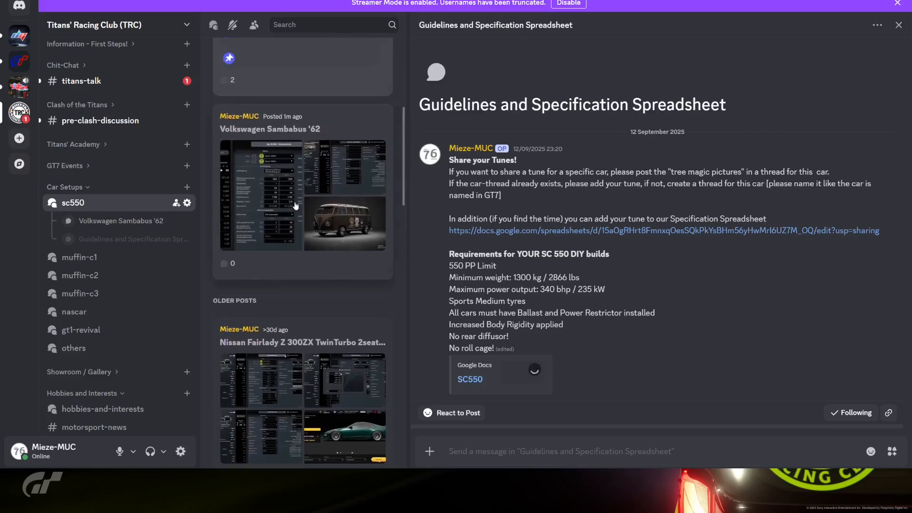
Open the Volkswagen Sambabus '62 post and view its three attached images one after another in enlarged view
left_click(119, 222)
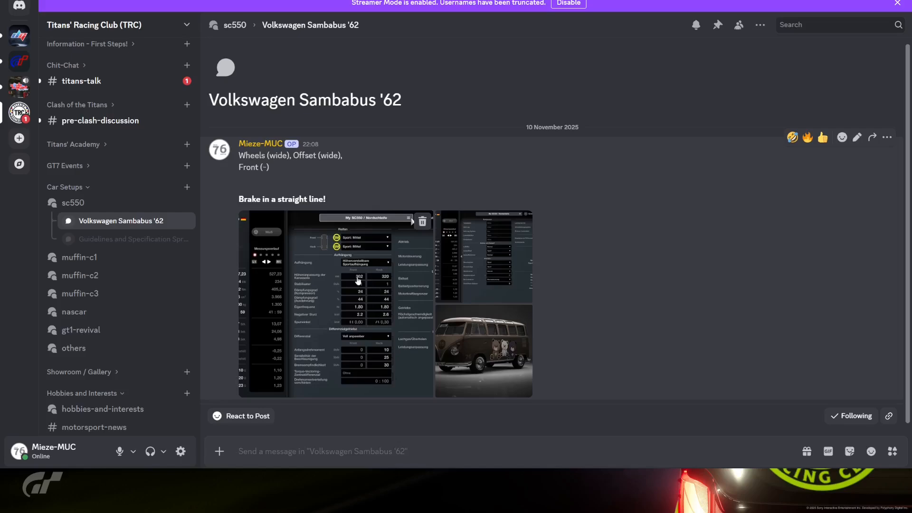
left_click(361, 304)
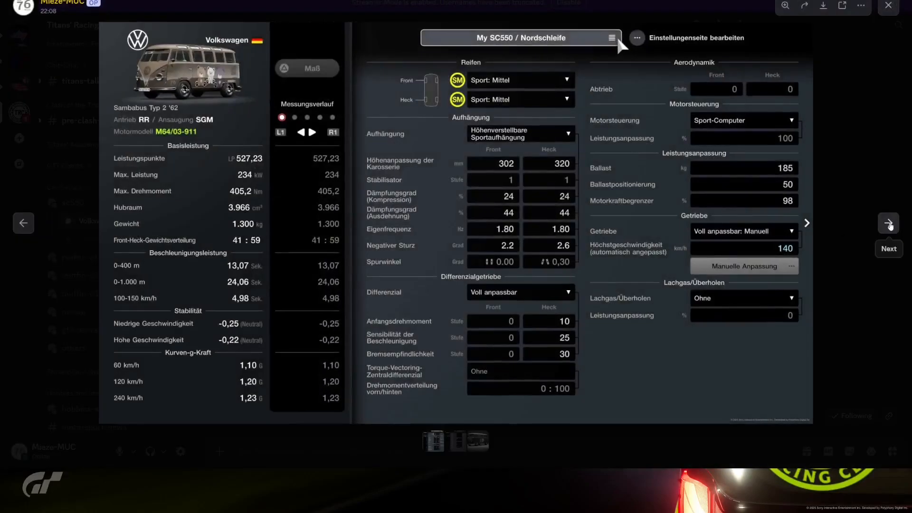
left_click(888, 223)
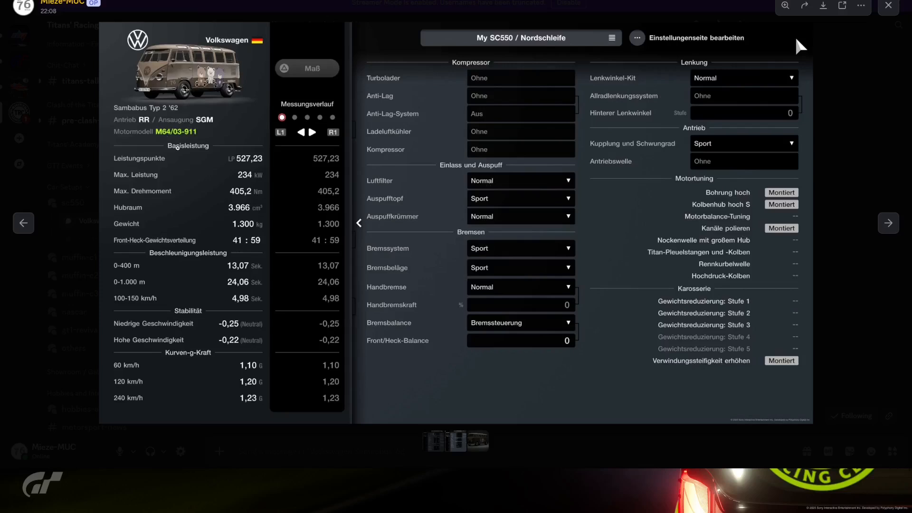
left_click(888, 223)
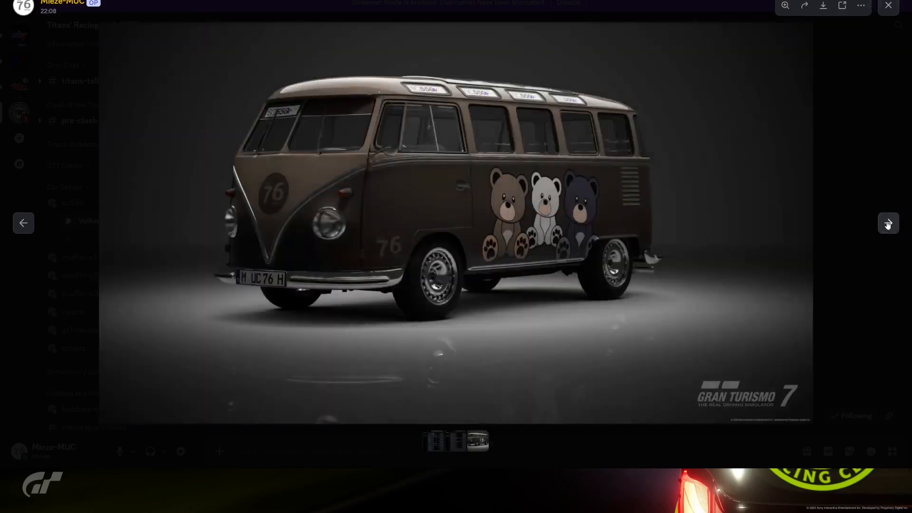